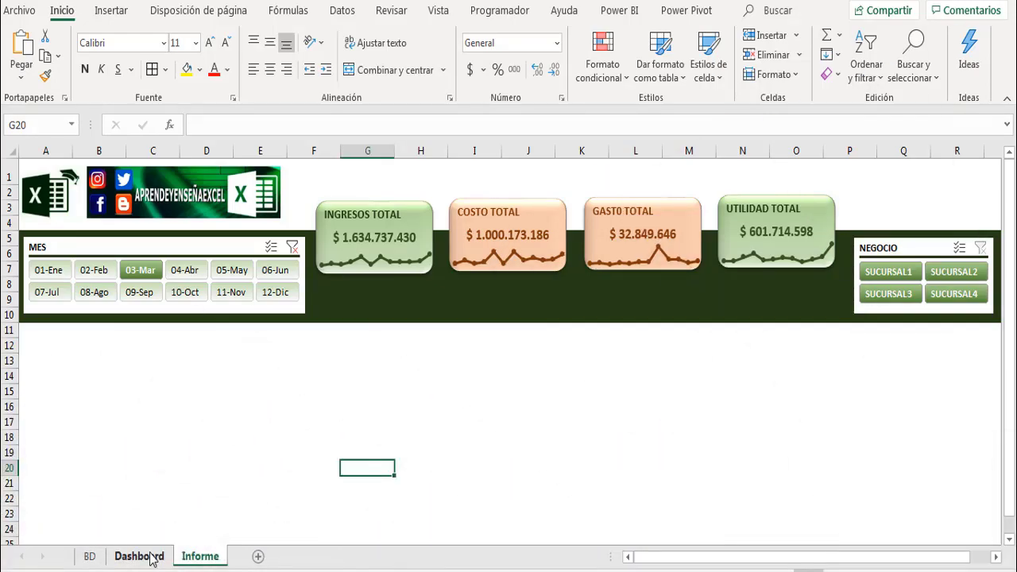
Switch to the Dashboard sheet with the monthly income, direct cost and expense pivots.
left_click(151, 559)
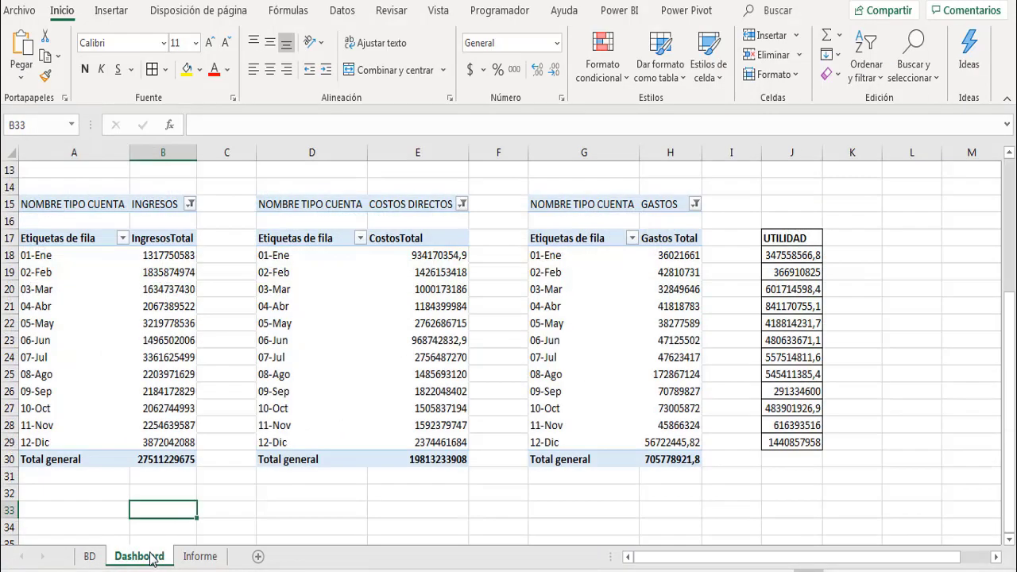
Enter SUCURSAL and METAS $ headers in A34:B34 and list SUCURSAL1–SUCURSAL4 below them.
left_click(65, 525)
type("SUCURSAL")
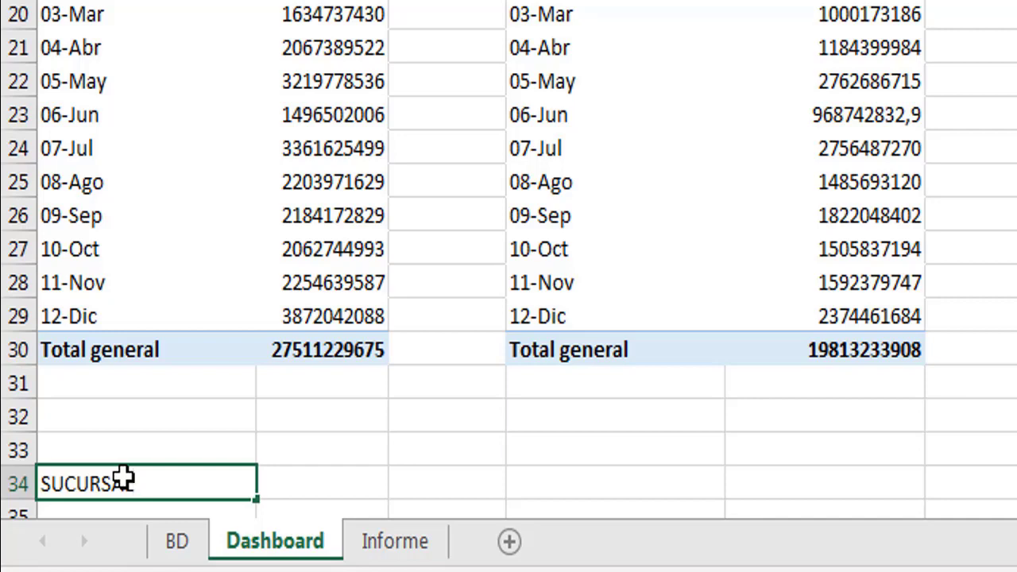
key("Tab")
type("METAS $")
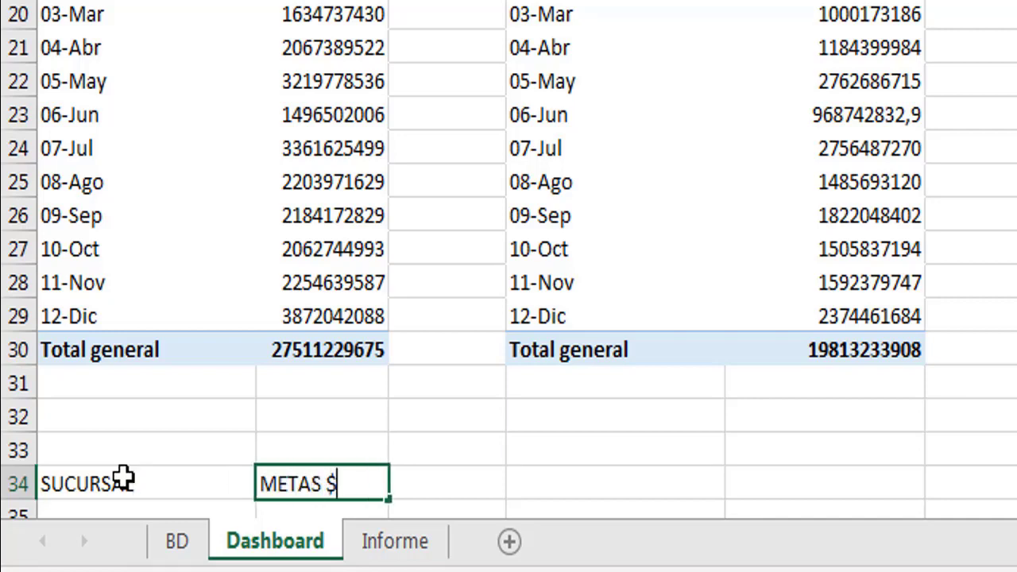
key("Return")
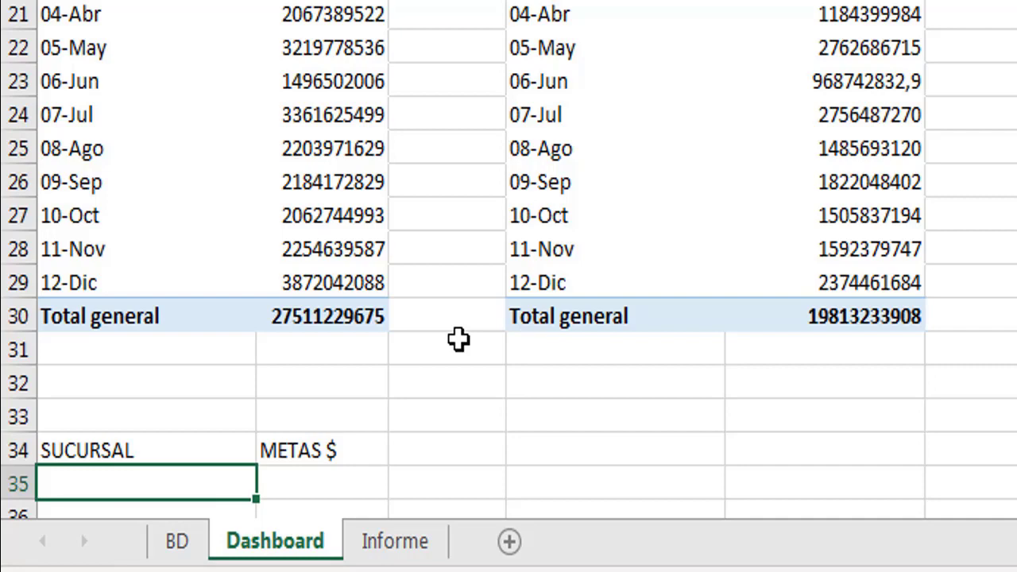
type("SUCURSAL1")
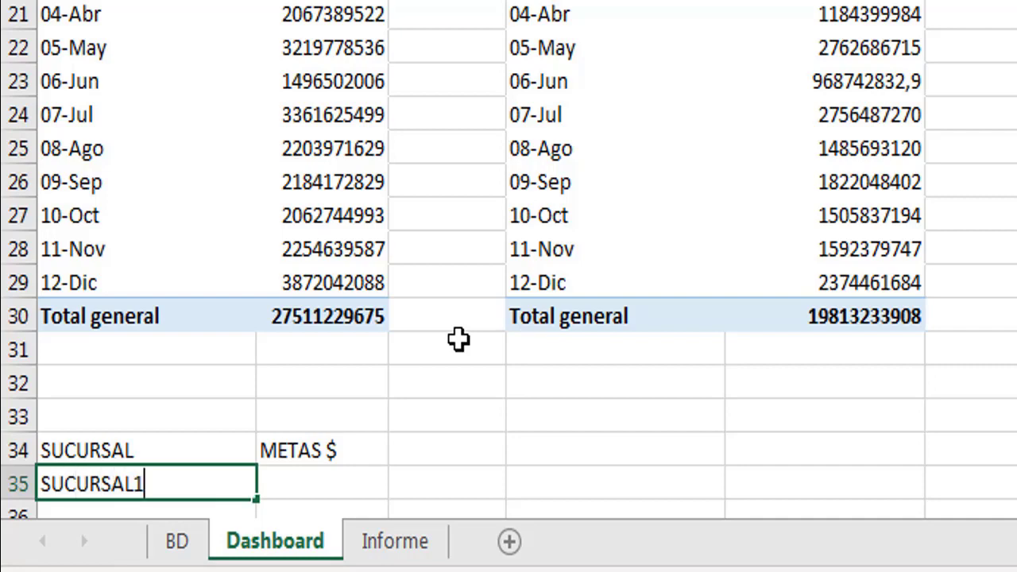
key("Return")
type("SUCURSAL")
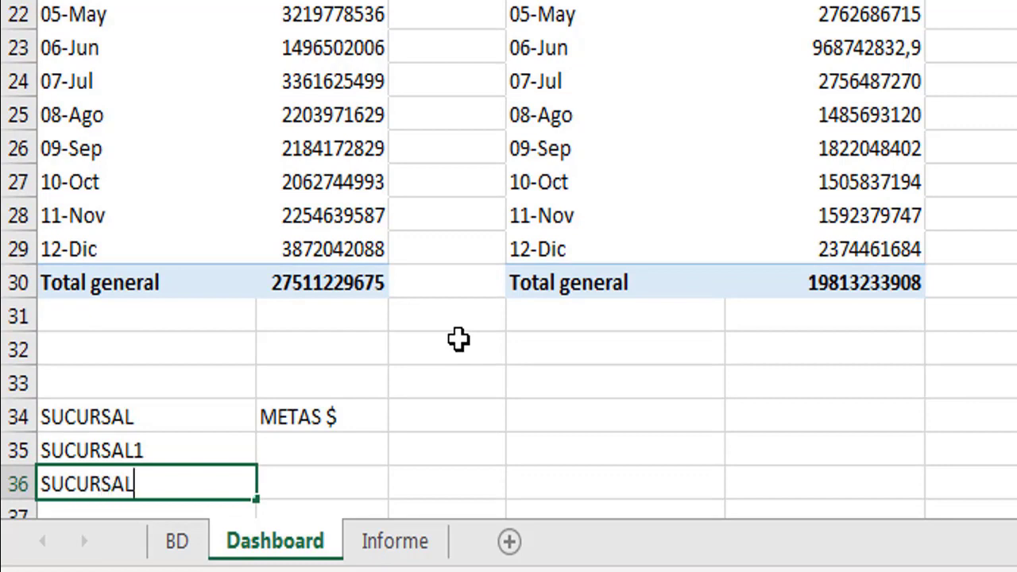
type("2")
key("Return")
scroll(209, 386, "down", 1)
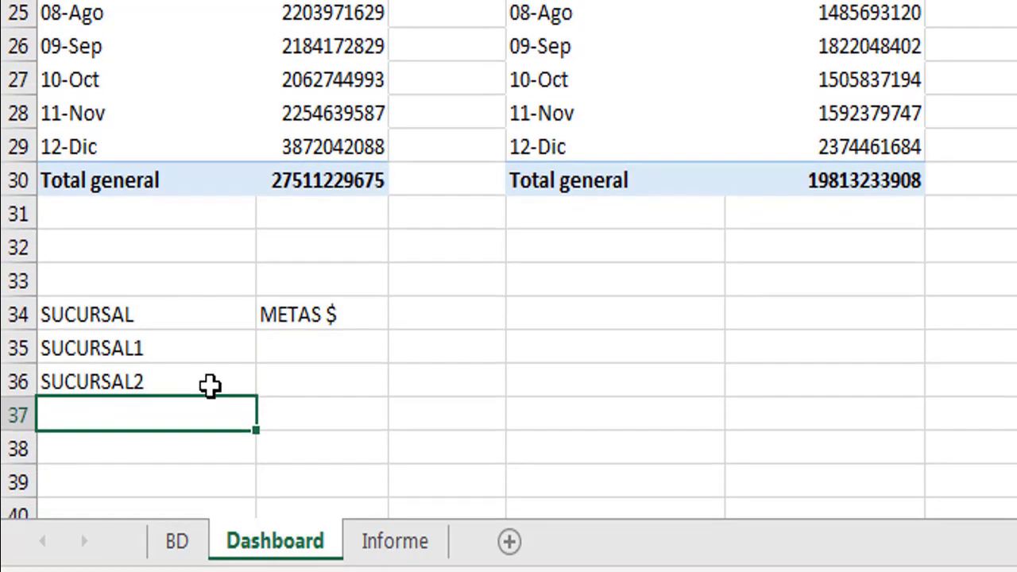
left_click_drag(234, 310, 182, 356)
left_click_drag(256, 364, 245, 429)
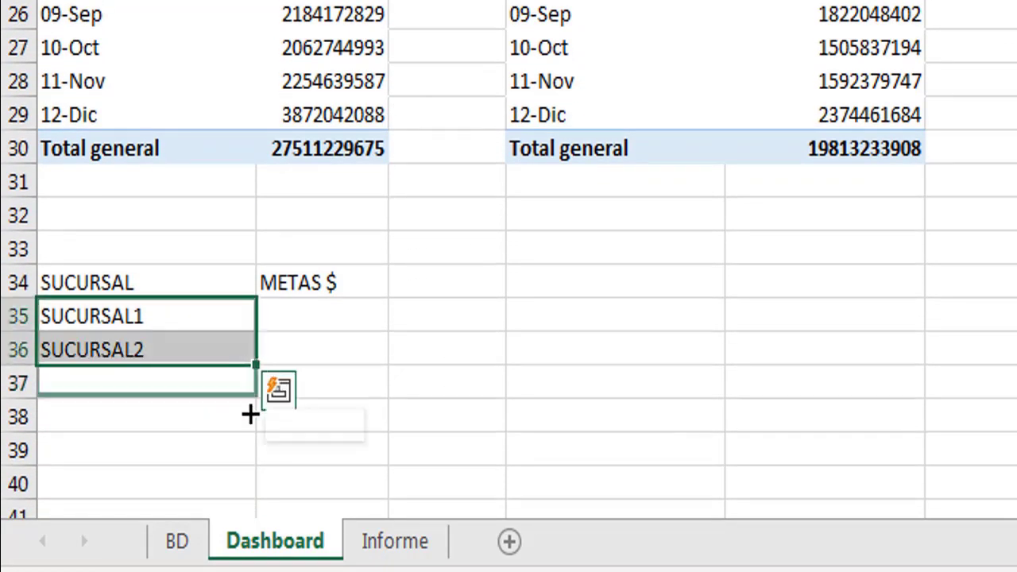
Enter 210000000 as SUCURSAL1's goal in B35.
left_click(306, 308)
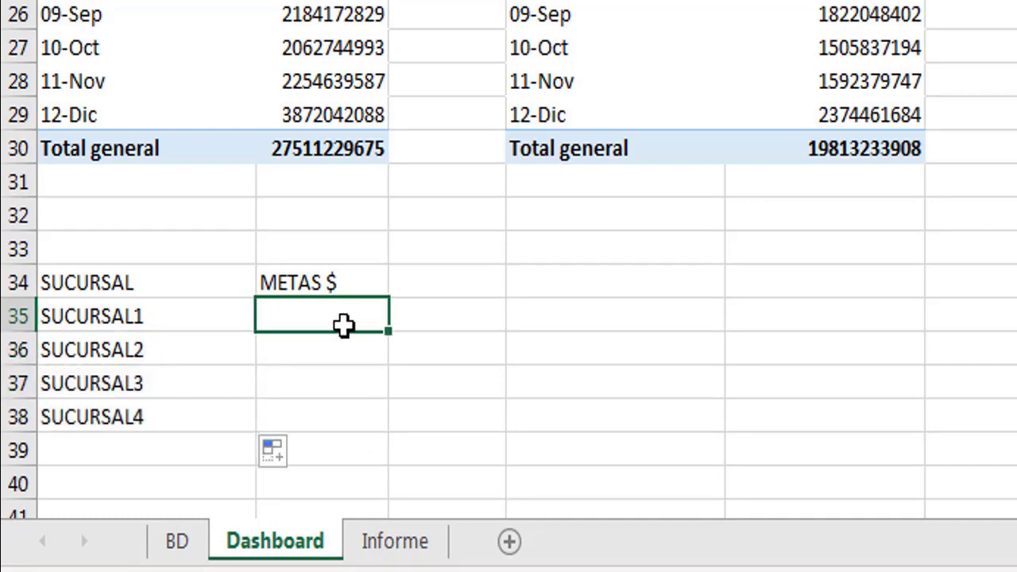
type("210")
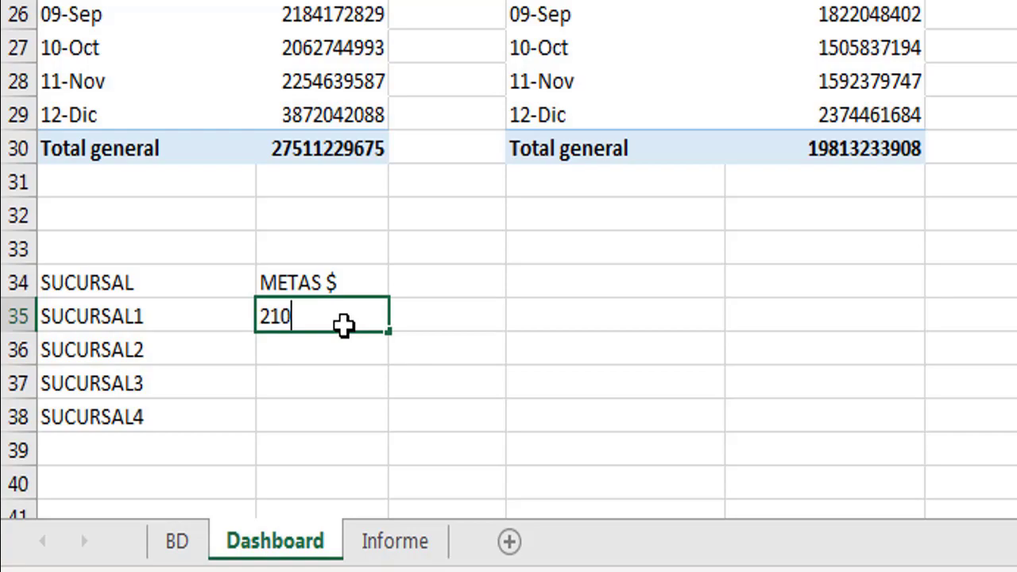
type("00000")
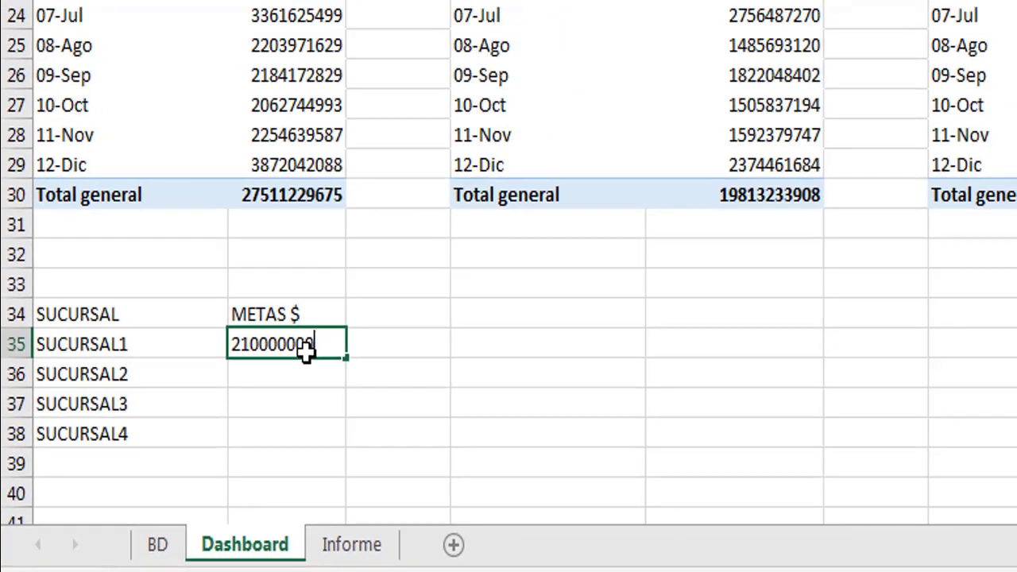
key("Return")
Format goal cells B35:B38 as currency (Moneda) with 0 decimals.
left_click(173, 445)
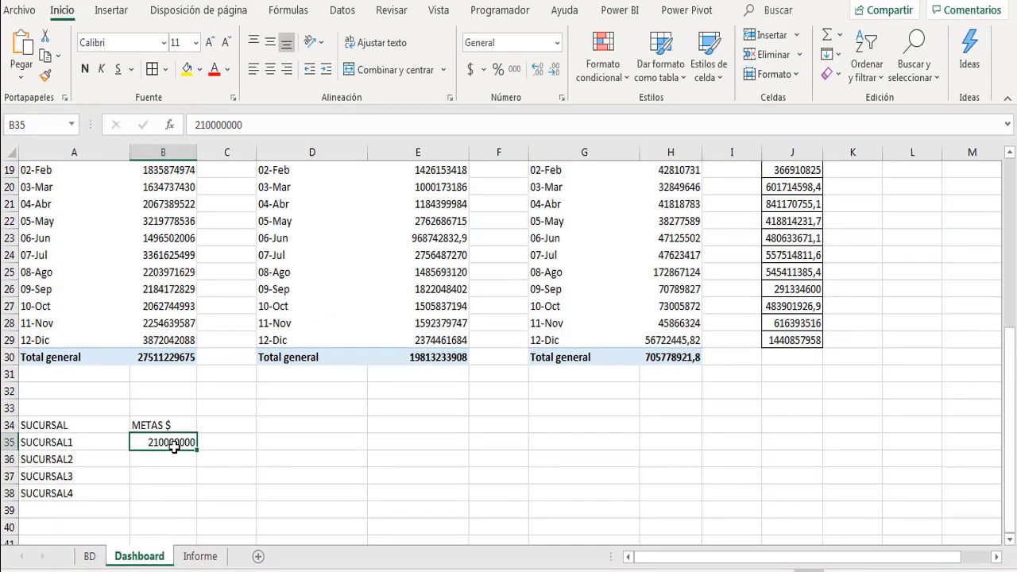
key("shift+Down")
key("shift+Down")
key("shift+Down")
key("ctrl+1")
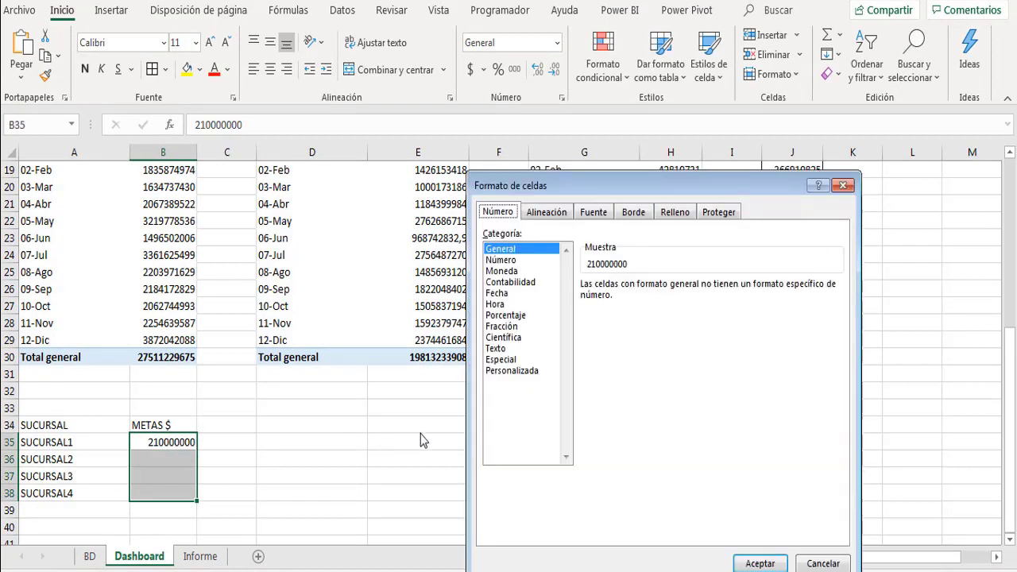
left_click(501, 260)
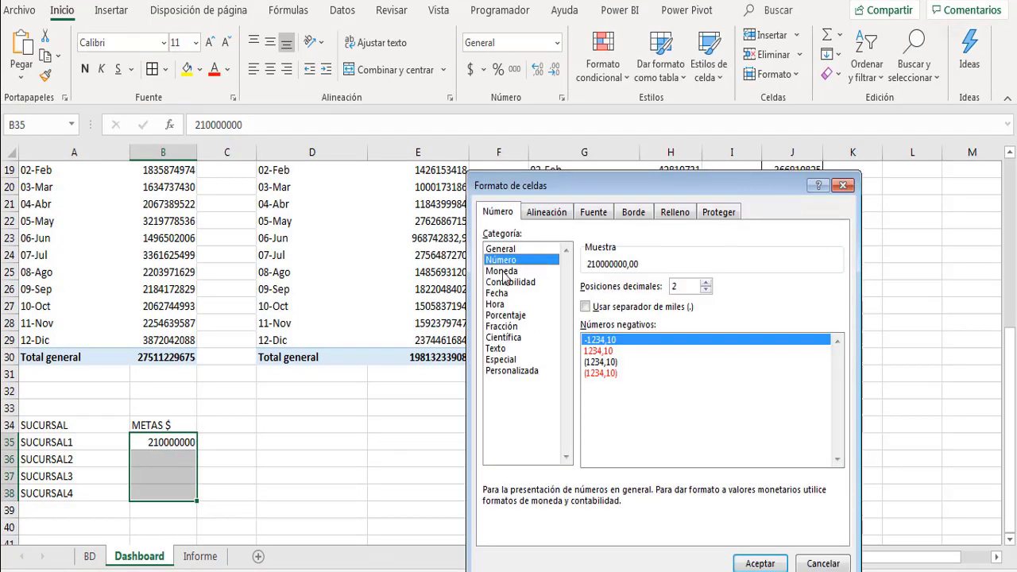
left_click(504, 272)
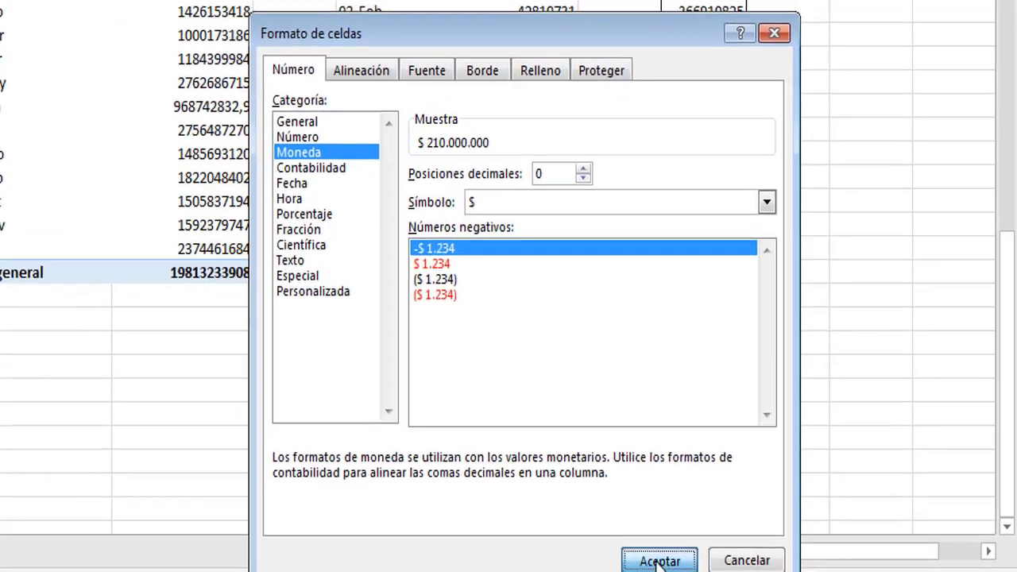
left_click(759, 562)
Enter goals 900000000, 500000000 and 500000000 for SUCURSAL2–SUCURSAL4.
left_click(259, 359)
type("9")
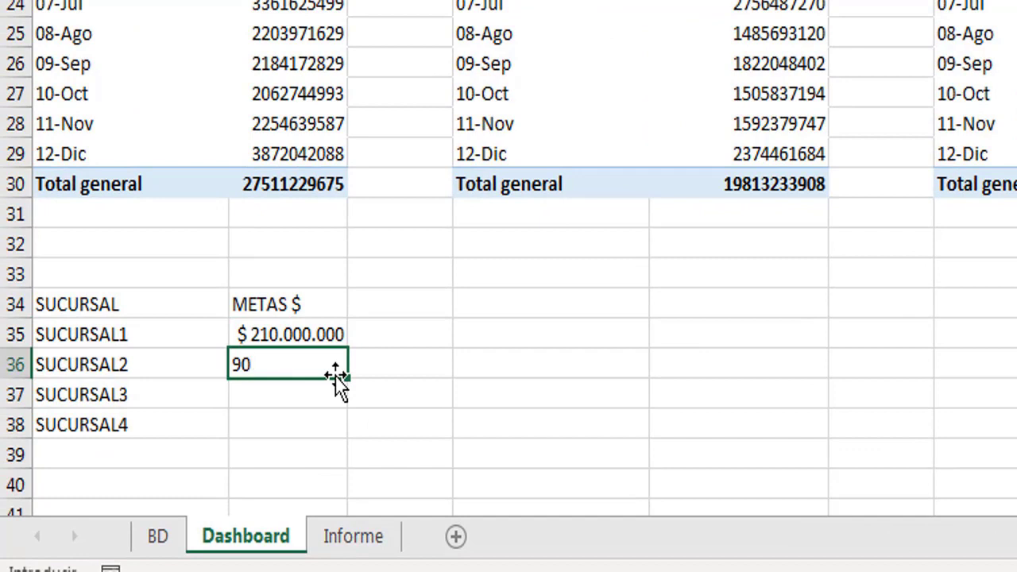
type("00000")
type("0")
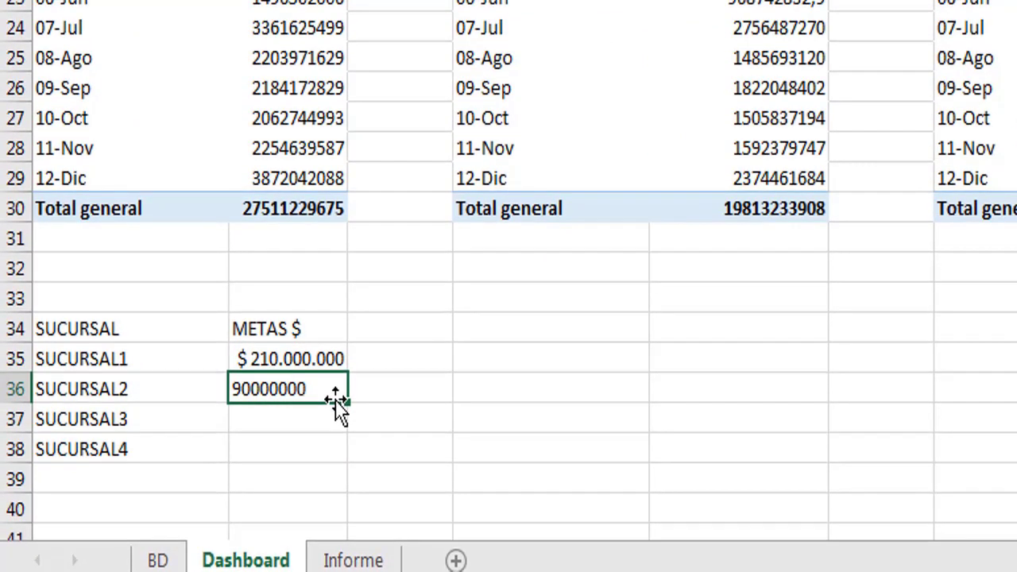
type(".000")
key("Return")
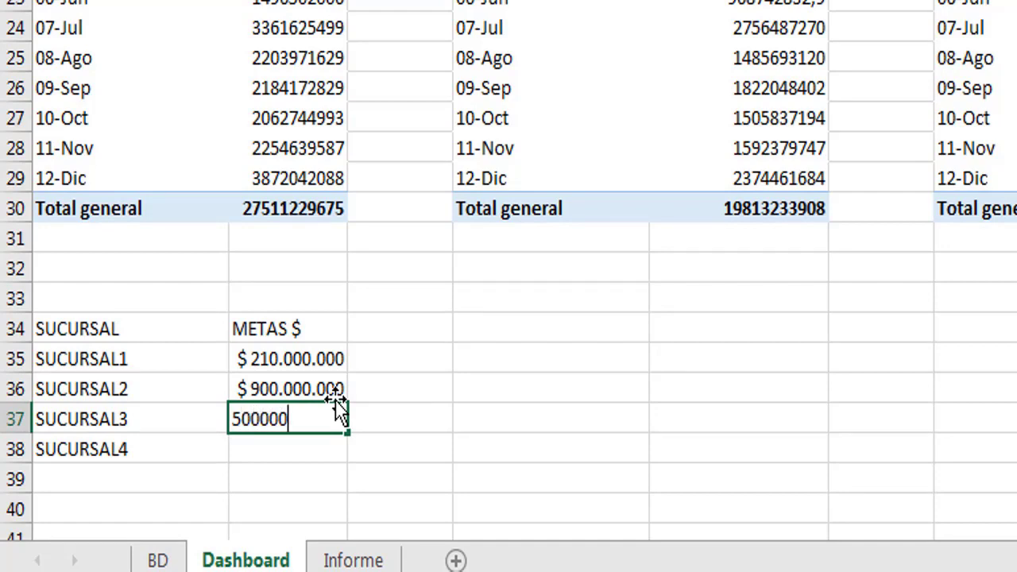
type("00")
key("Return")
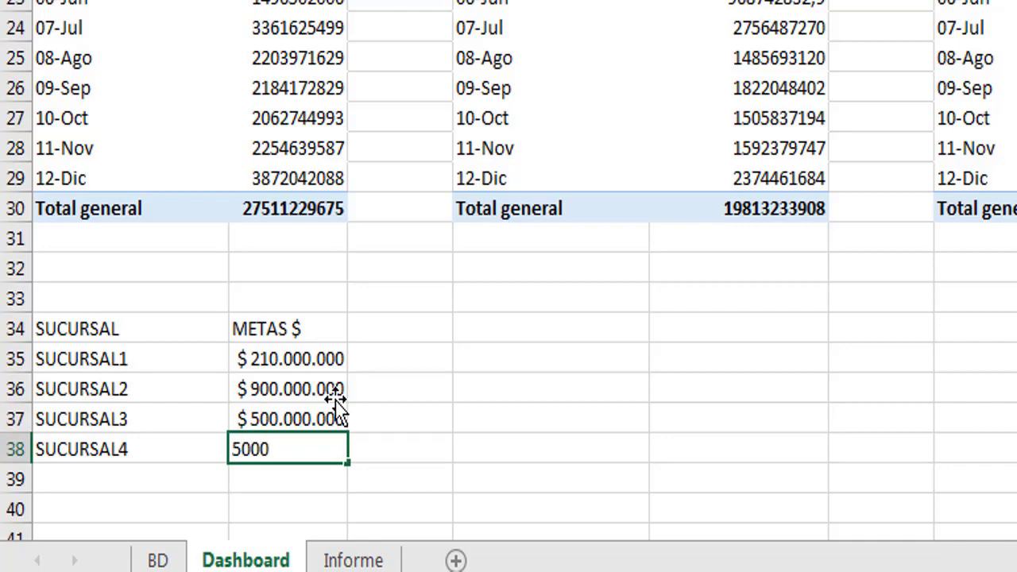
key("Return")
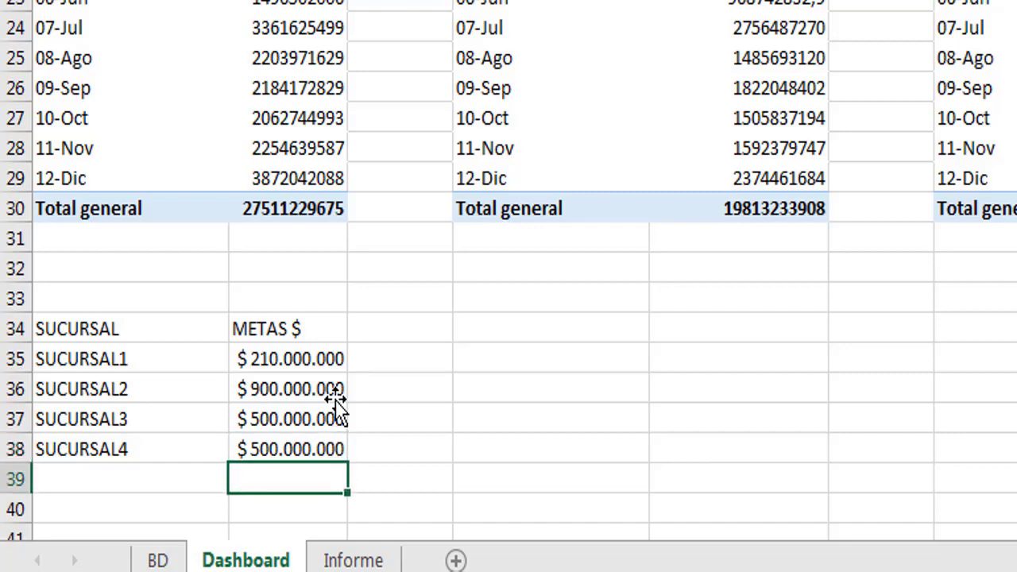
Add a TOTAL row whose SUMA of all goals gives $2.110.000.000.
type("SUMA")
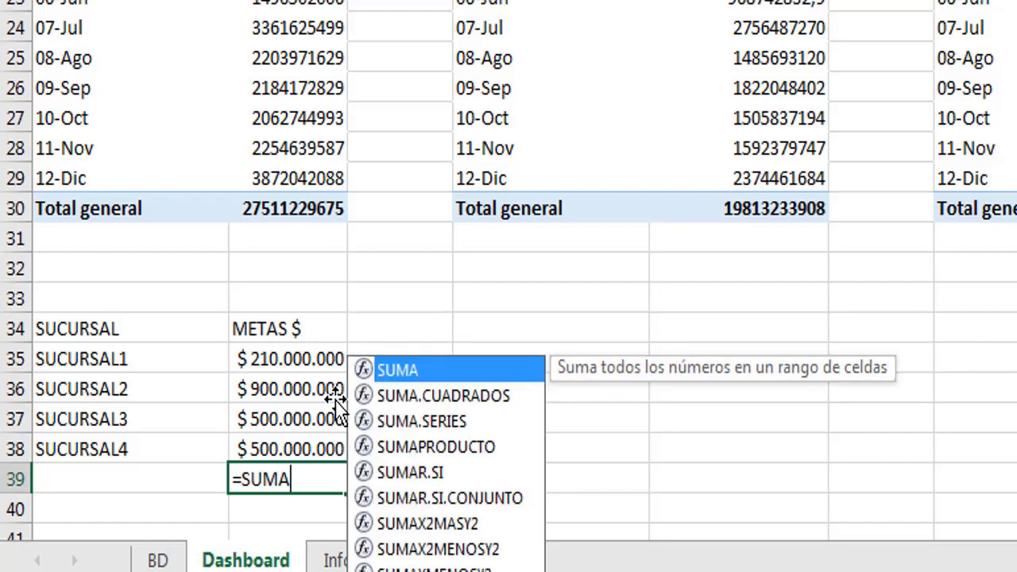
type("(")
left_click_drag(337, 449, 337, 397)
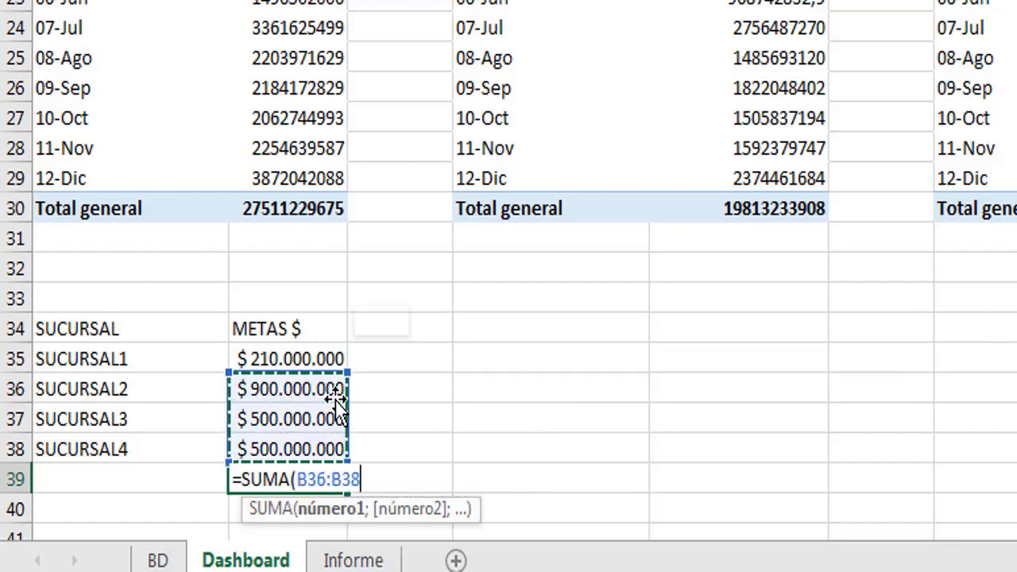
key("Return")
key("Up")
key("Left")
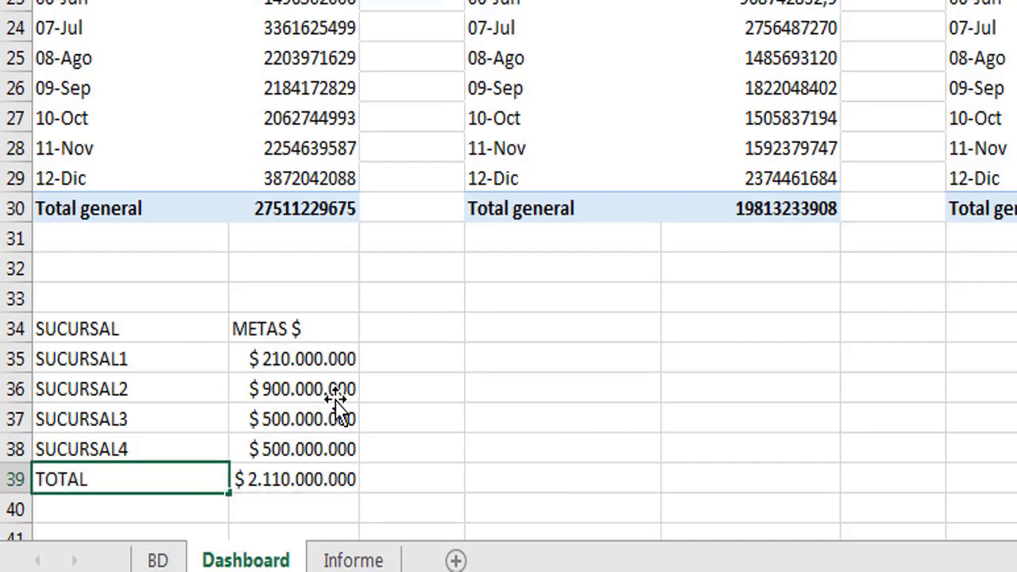
key("Down")
key("Up")
key("Up")
key("Down")
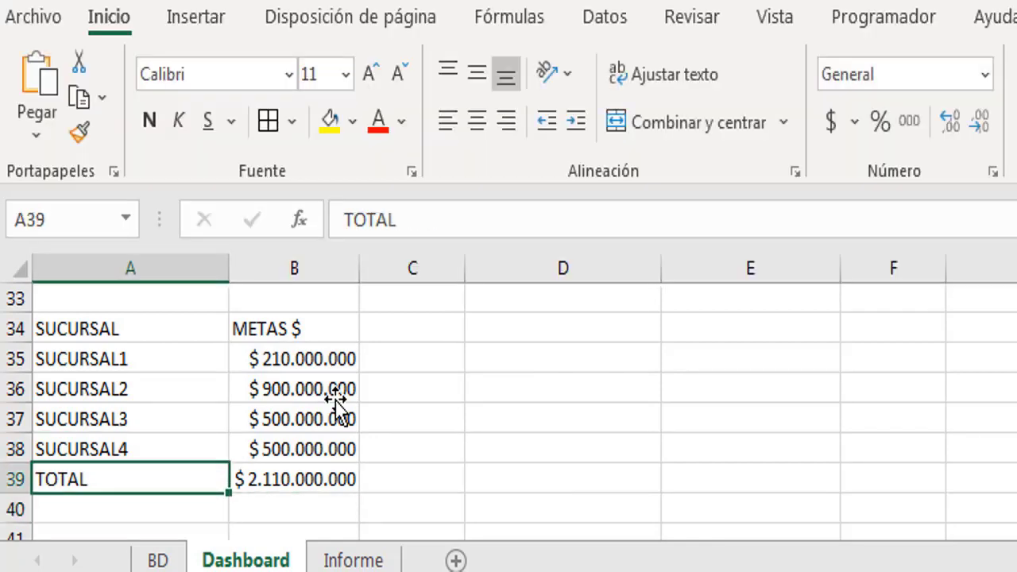
Center the goals table contents and add borders around every cell.
key("shift+Right")
key("shift+Up")
key("shift+Up")
key("shift+Up")
key("shift+Up")
key("shift+Up")
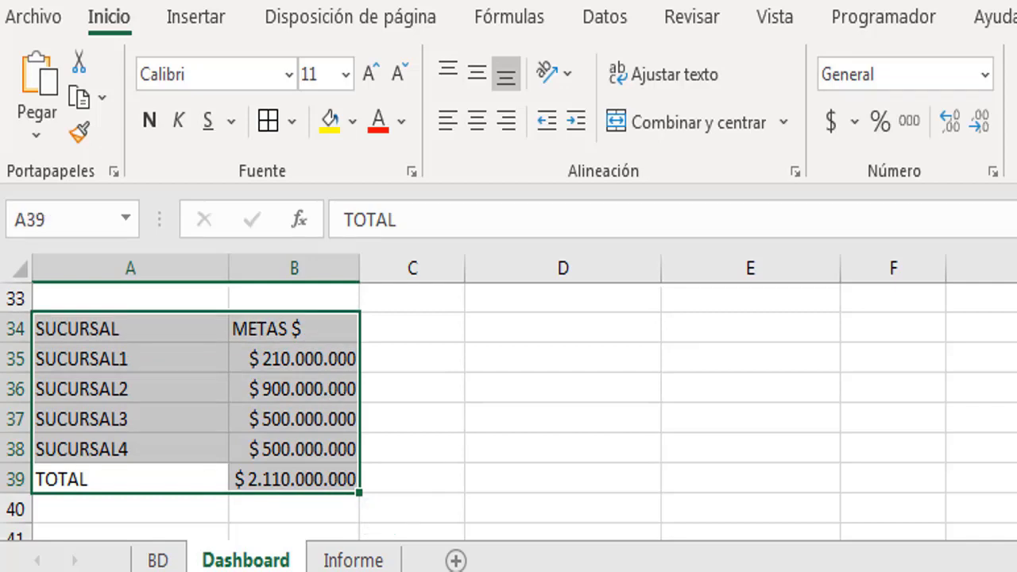
left_click(477, 121)
left_click(262, 124)
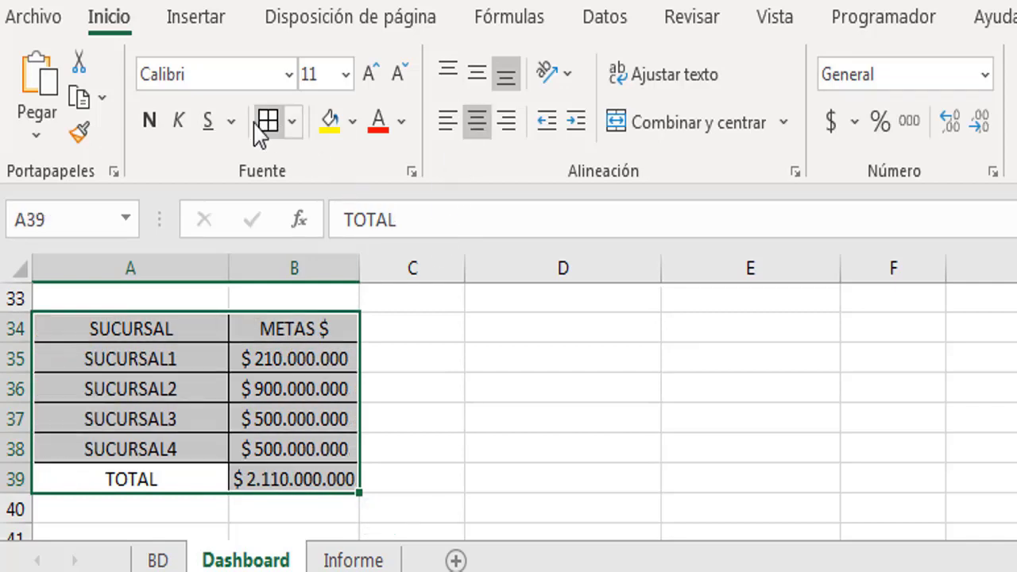
left_click(121, 356)
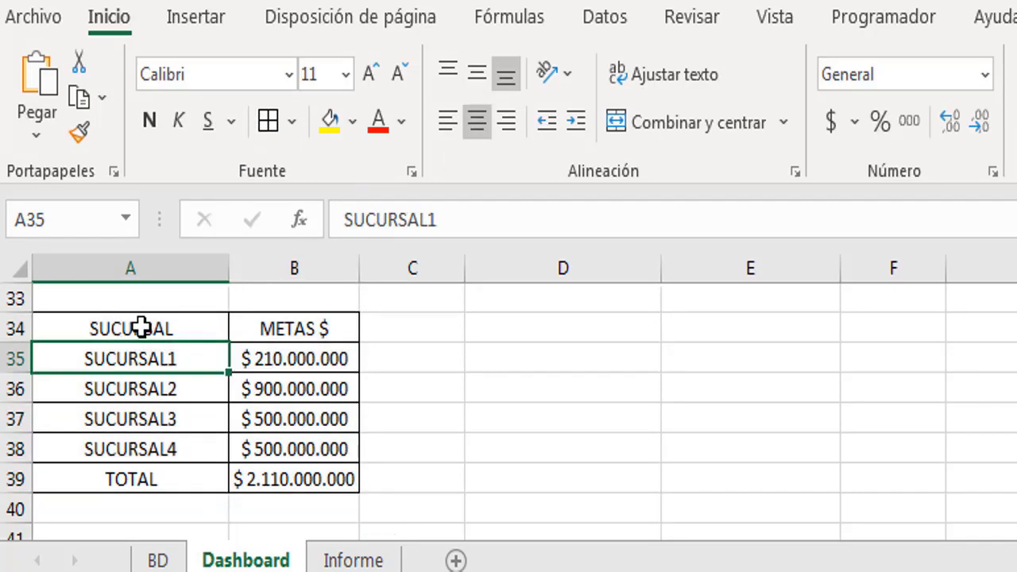
Make the SUCURSAL/METAS $ header row and the TOTAL row bold.
left_click_drag(140, 328, 265, 318)
key("ctrl+n")
left_click(207, 480)
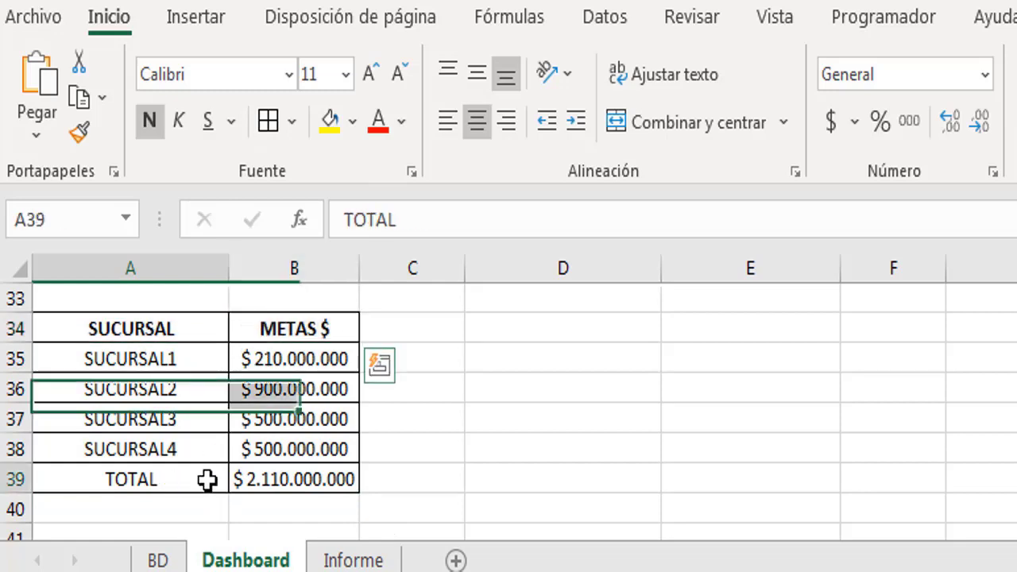
left_click_drag(206, 480, 278, 479)
key("ctrl+n")
left_click(436, 381)
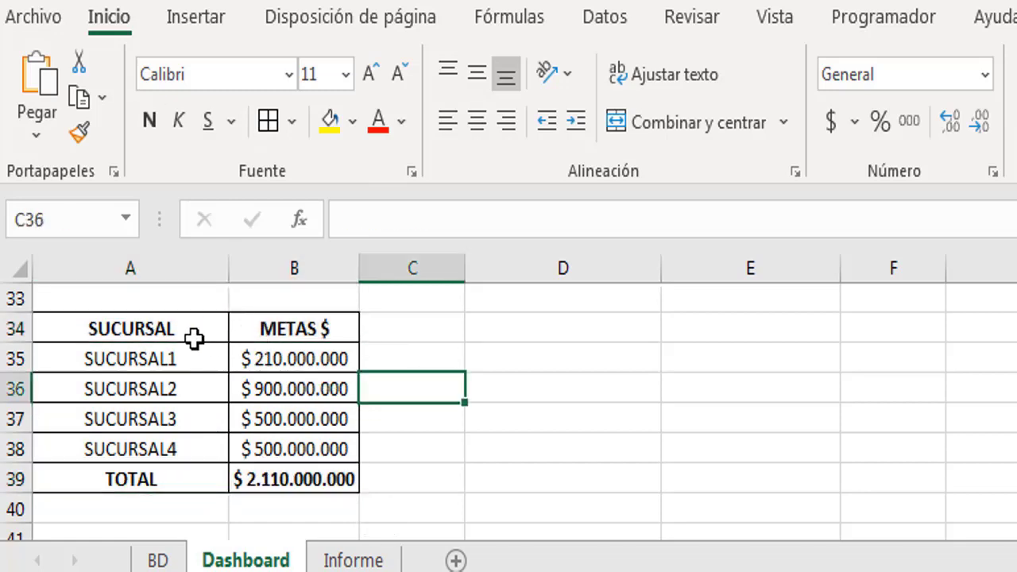
Give the header and TOTAL rows a black fill with white text.
left_click_drag(194, 339, 263, 327)
left_click_drag(153, 474, 294, 478)
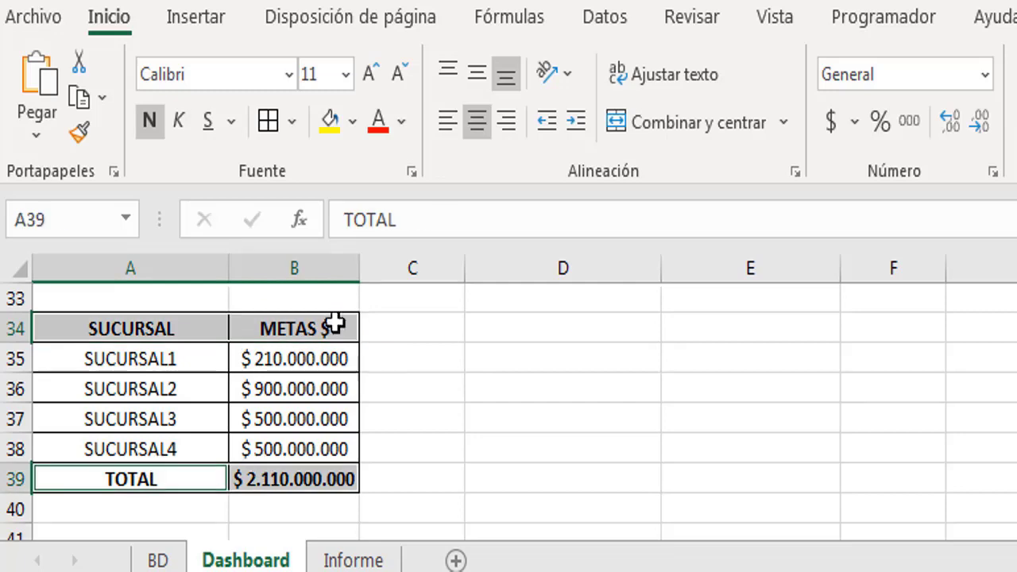
left_click(352, 121)
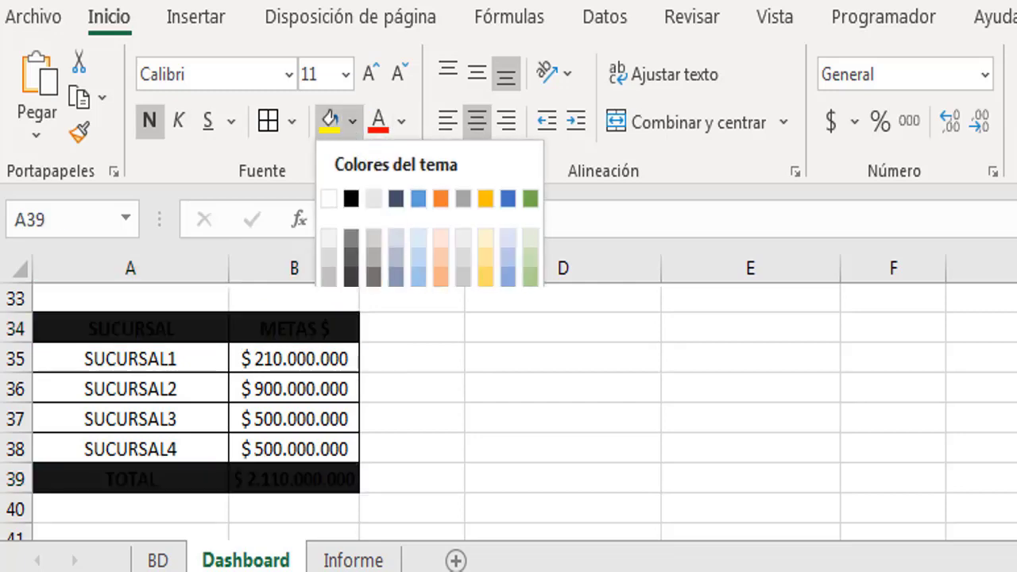
left_click(350, 198)
left_click(402, 121)
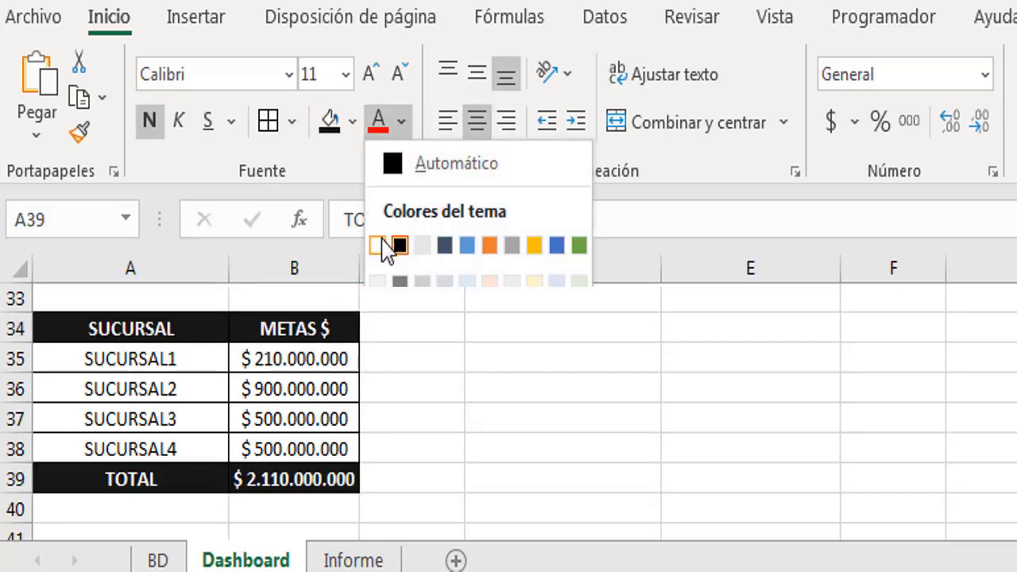
left_click(377, 247)
left_click(477, 294)
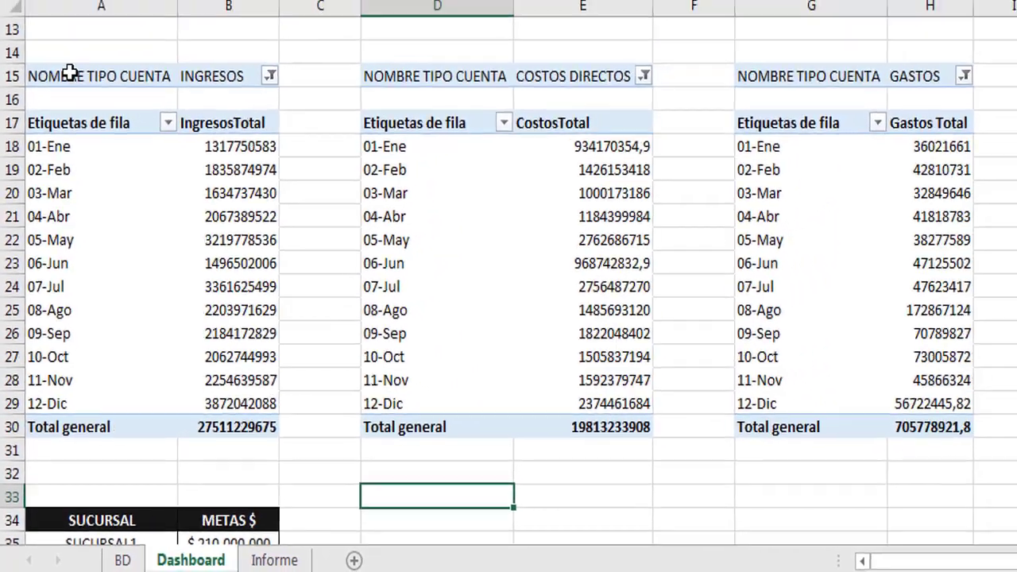
Copy the INGRESOS pivot table and paste it at D34.
left_click_drag(79, 67, 238, 442)
key("ctrl+c")
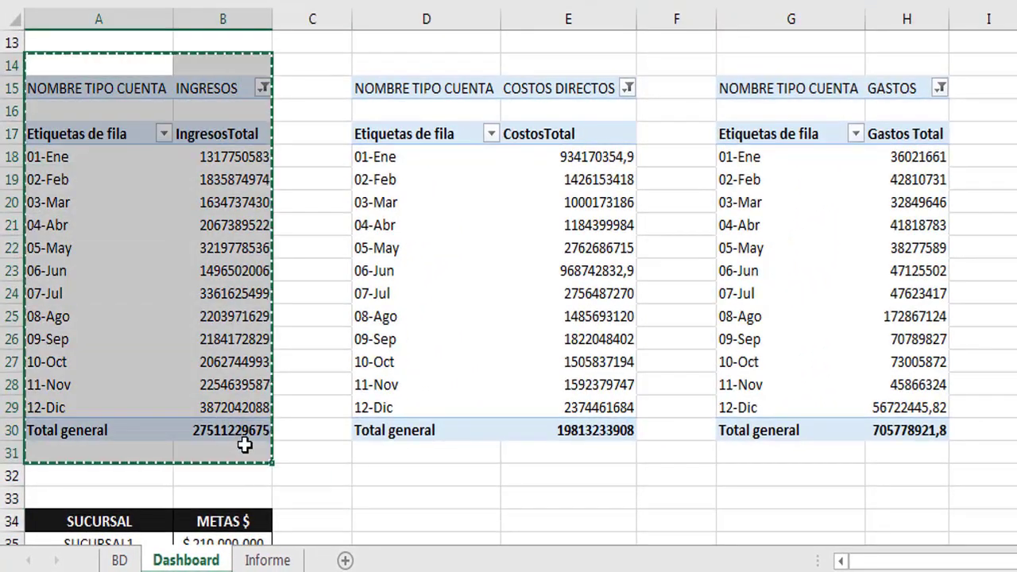
scroll(504, 461, "down", 1)
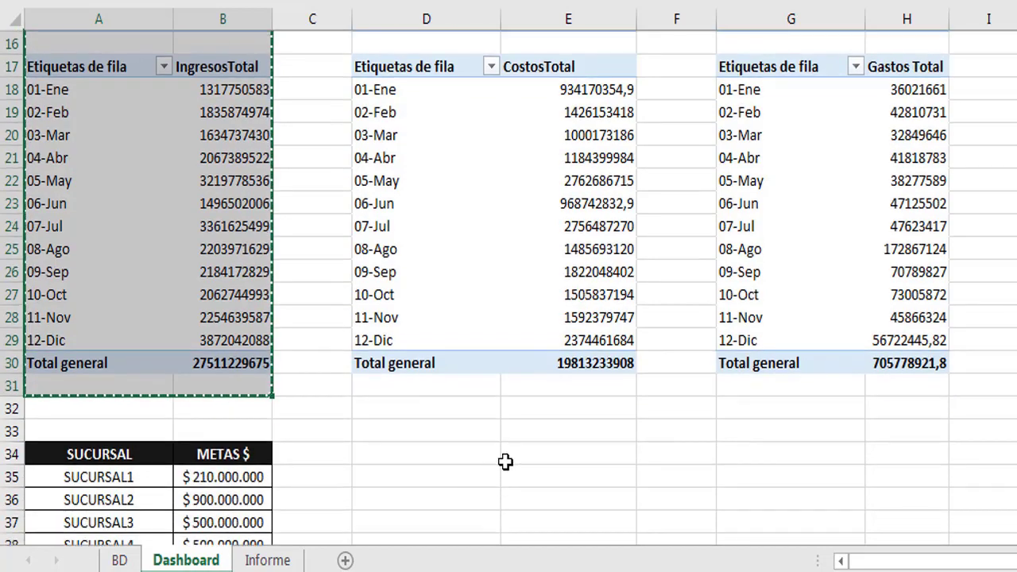
left_click(415, 462)
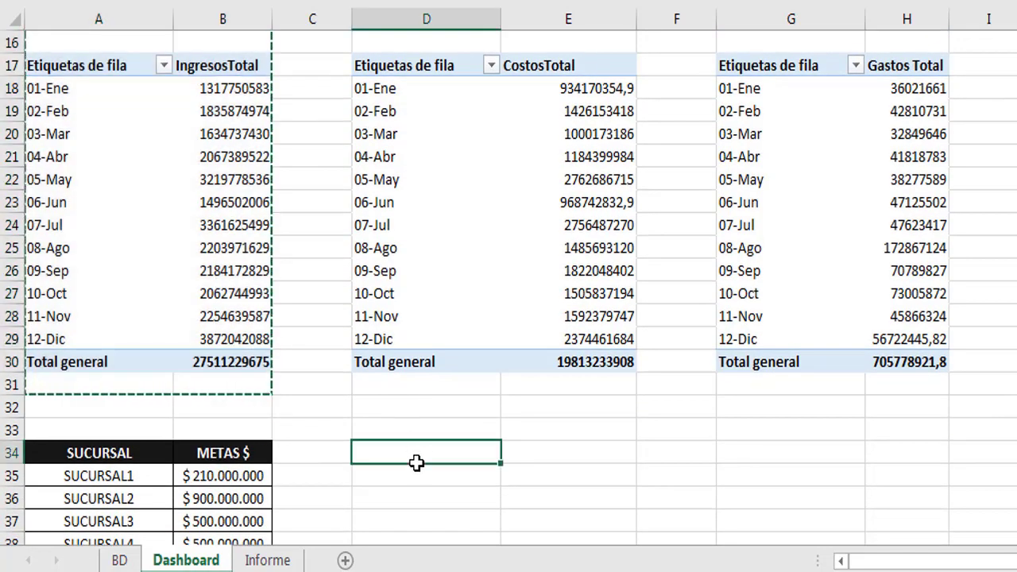
key("ctrl+v")
Remove IngresosTotal and MES-NOMB from the copy and make NEGOCIO its filter.
scroll(416, 462, "down", 1)
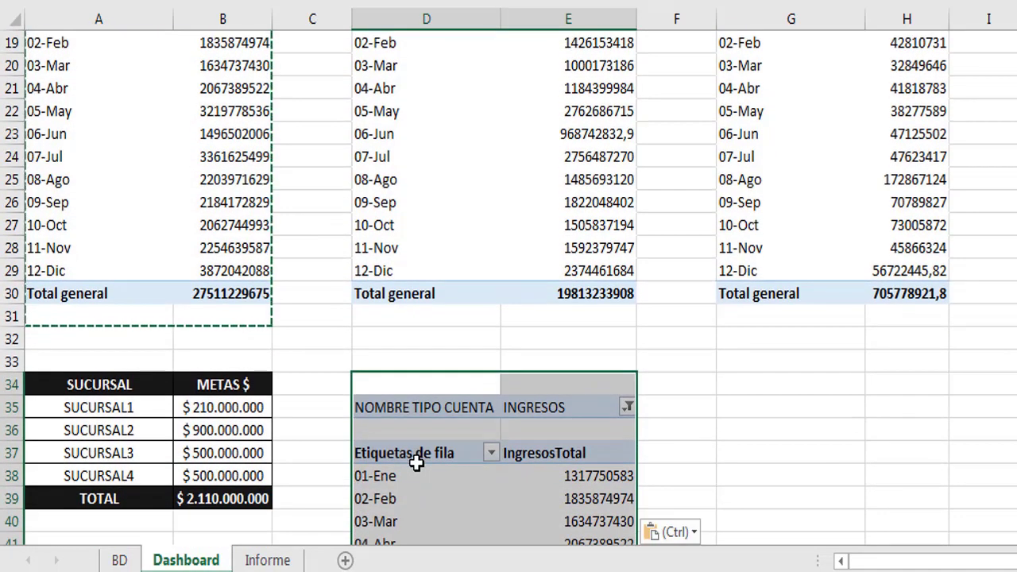
left_click(419, 444)
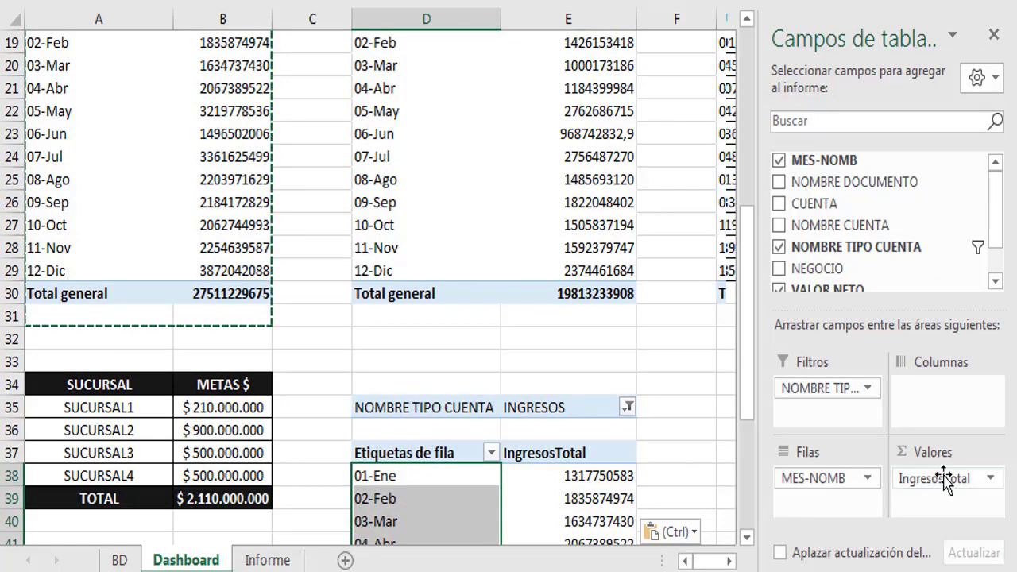
left_click_drag(944, 480, 852, 233)
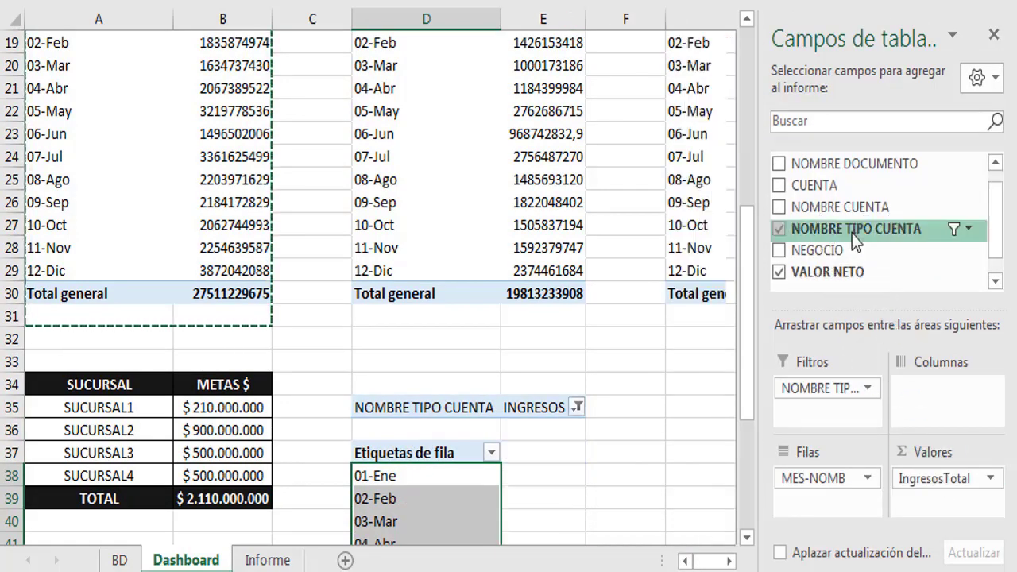
mouse_move(832, 478)
left_mouse_down()
mouse_move(845, 245)
mouse_move(835, 262)
left_mouse_up()
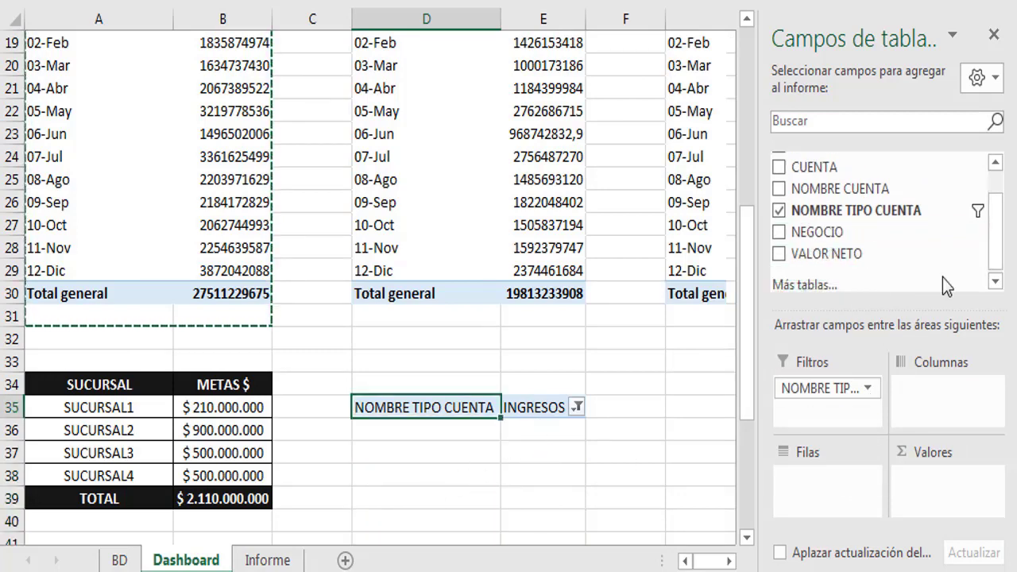
mouse_move(817, 250)
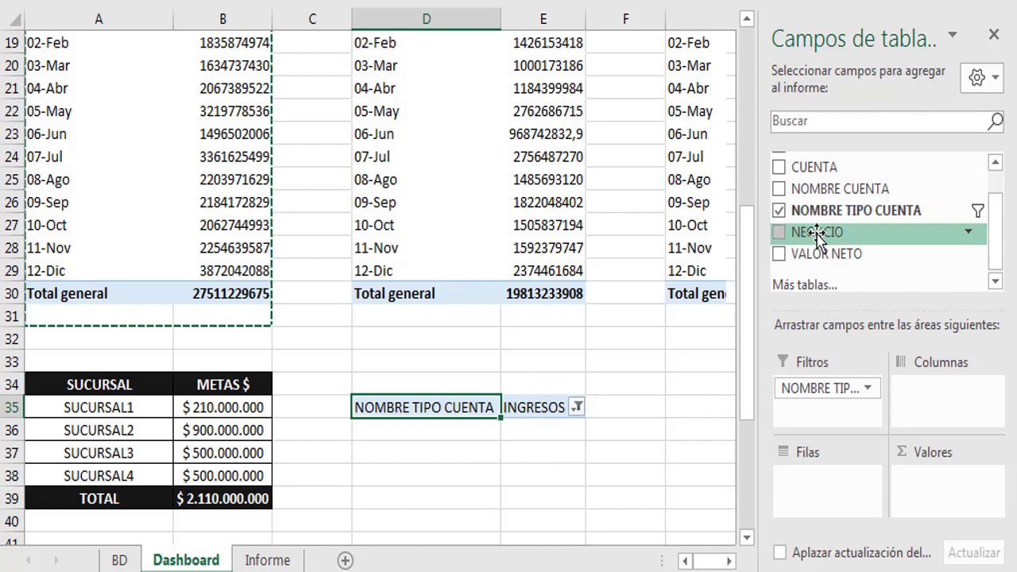
mouse_move(817, 232)
left_mouse_down()
mouse_move(822, 404)
mouse_move(859, 231)
left_mouse_up()
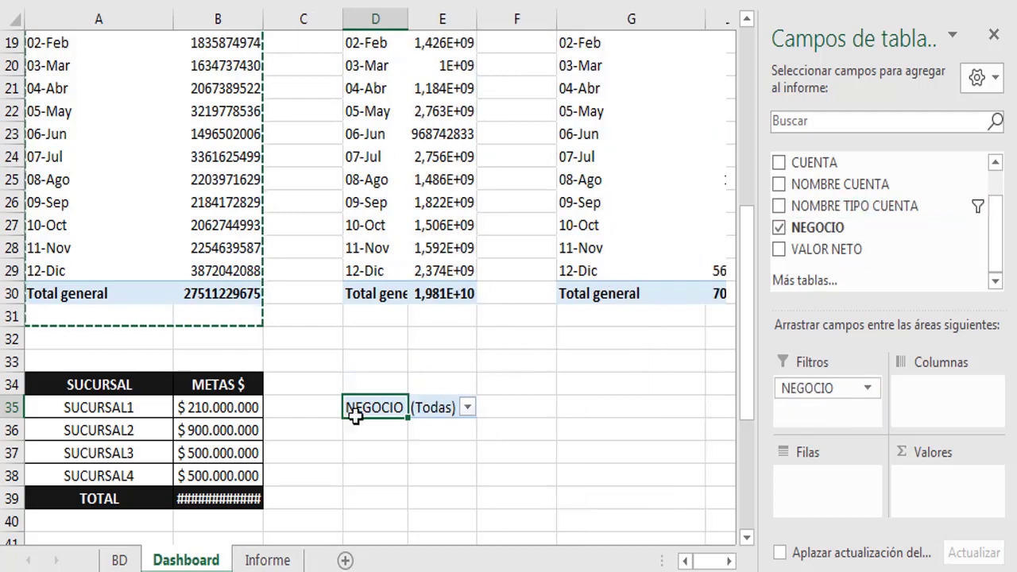
Enable Select Multiple Items on the NEGOCIO filter.
left_click(468, 408)
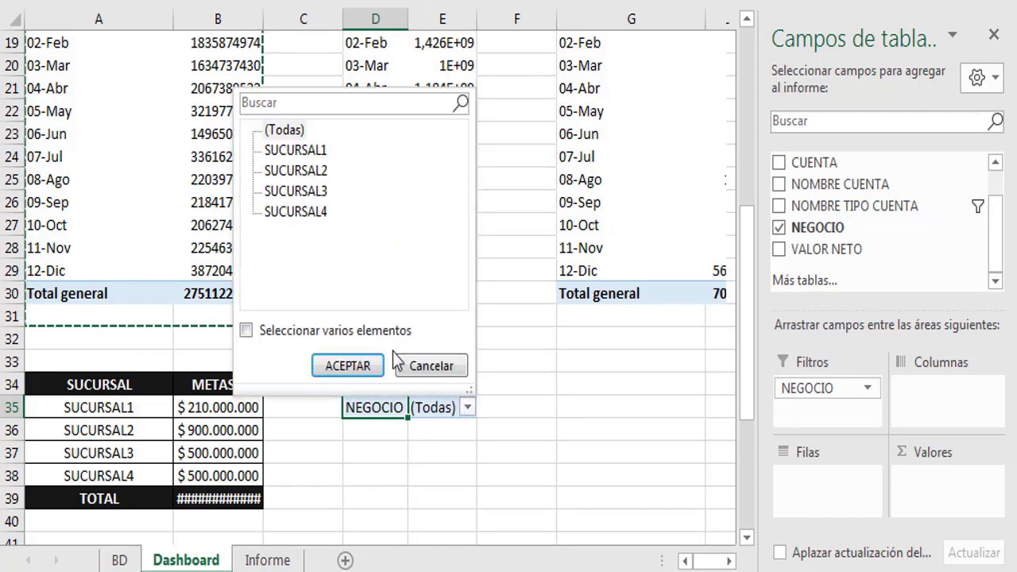
left_click(246, 330)
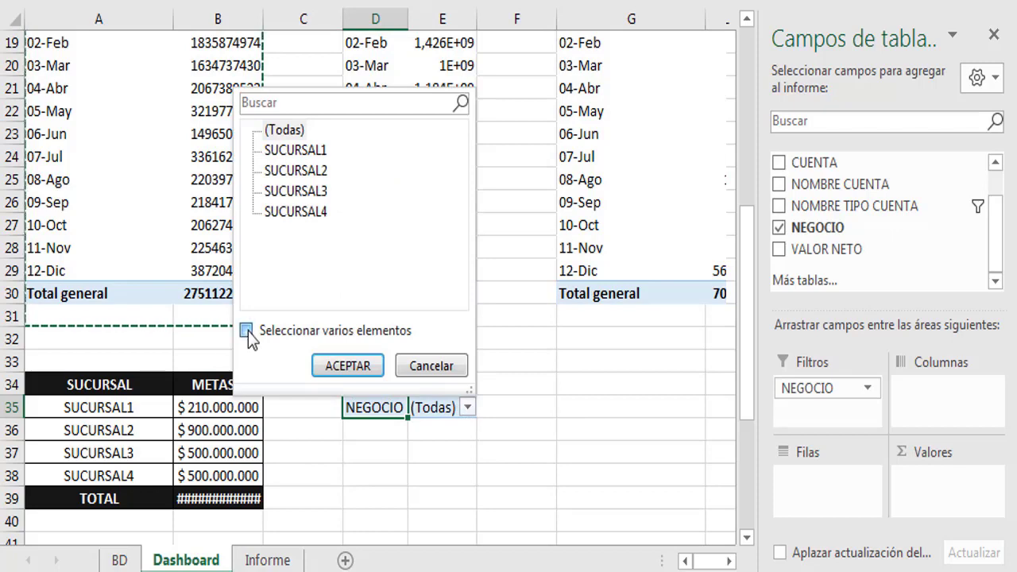
left_click(347, 366)
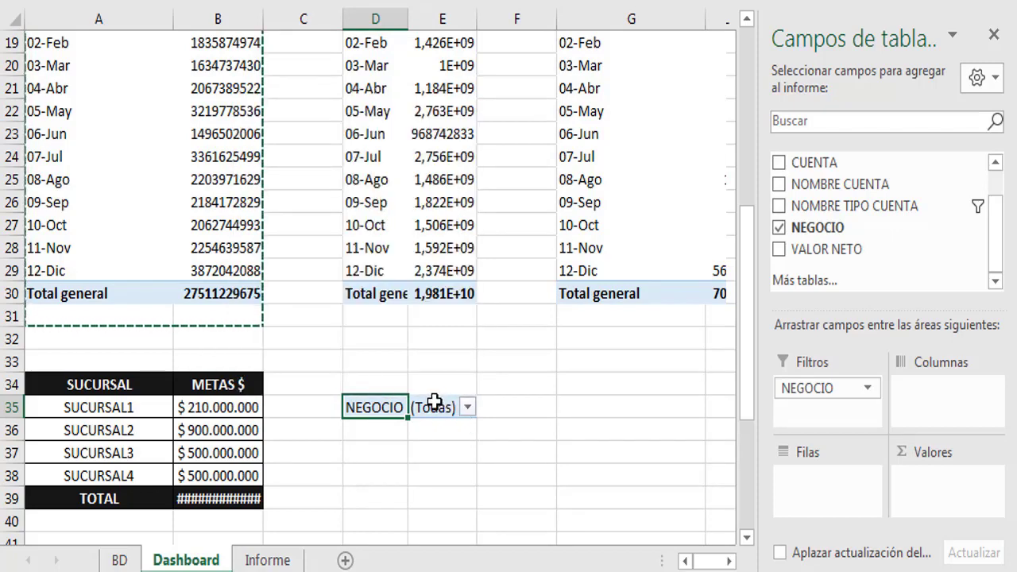
Relabel the goals table's total row in A39 as (Todas).
left_click(127, 497)
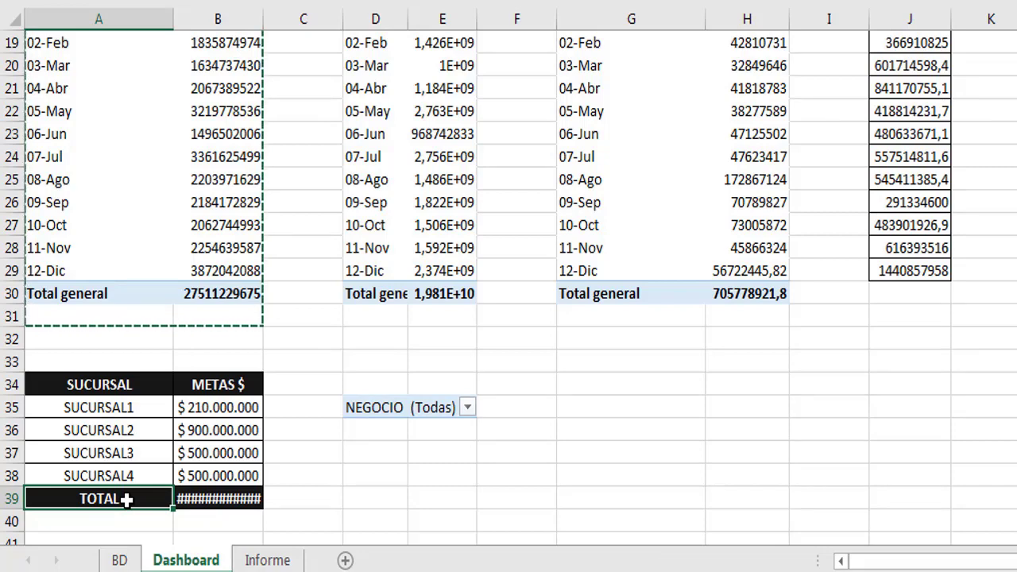
type("(")
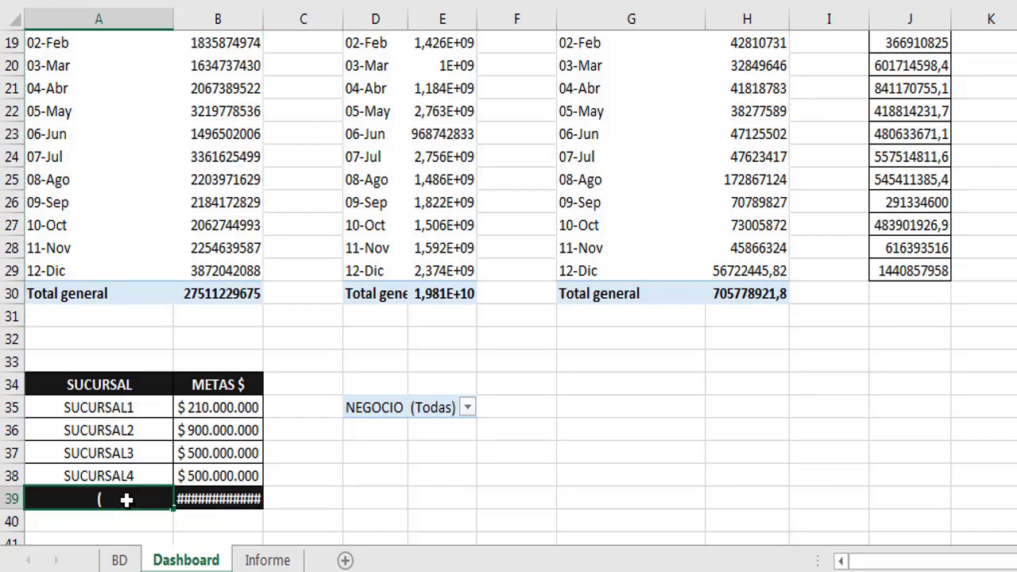
type("Todas)")
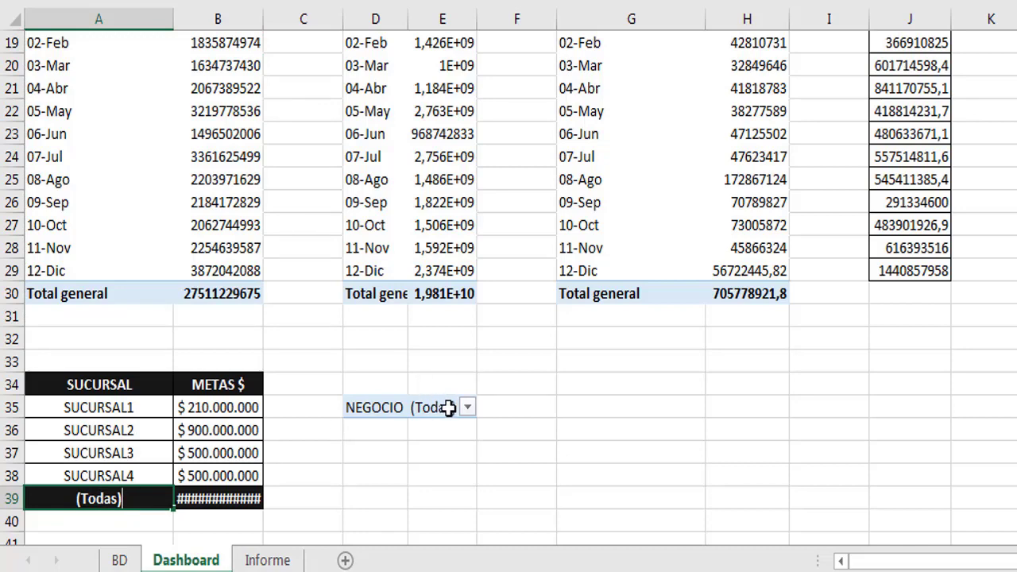
key("Return")
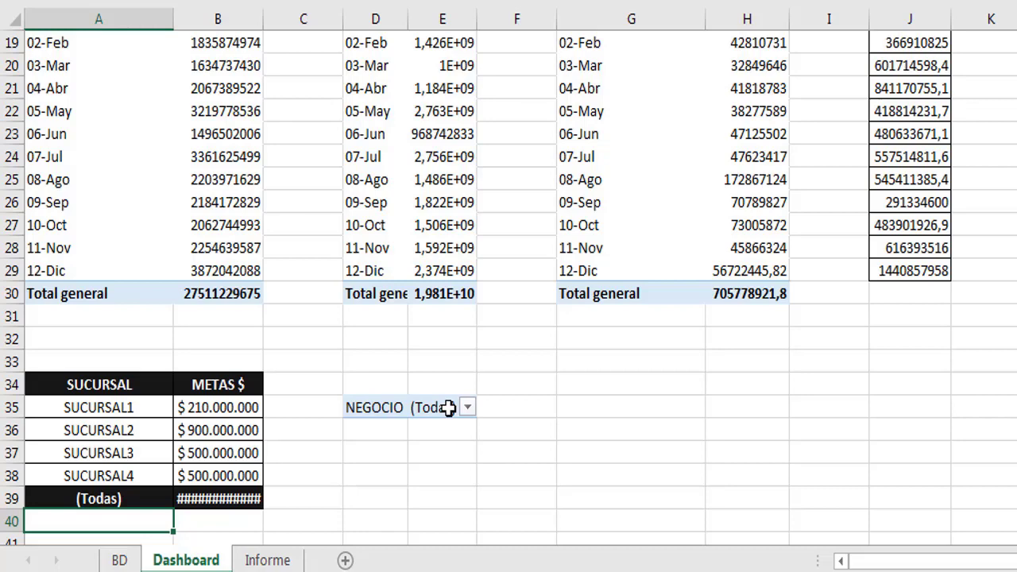
Copy the month labels 01-Ene to 12-Dic into G35 under a MES heading.
scroll(449, 407, "up", 1)
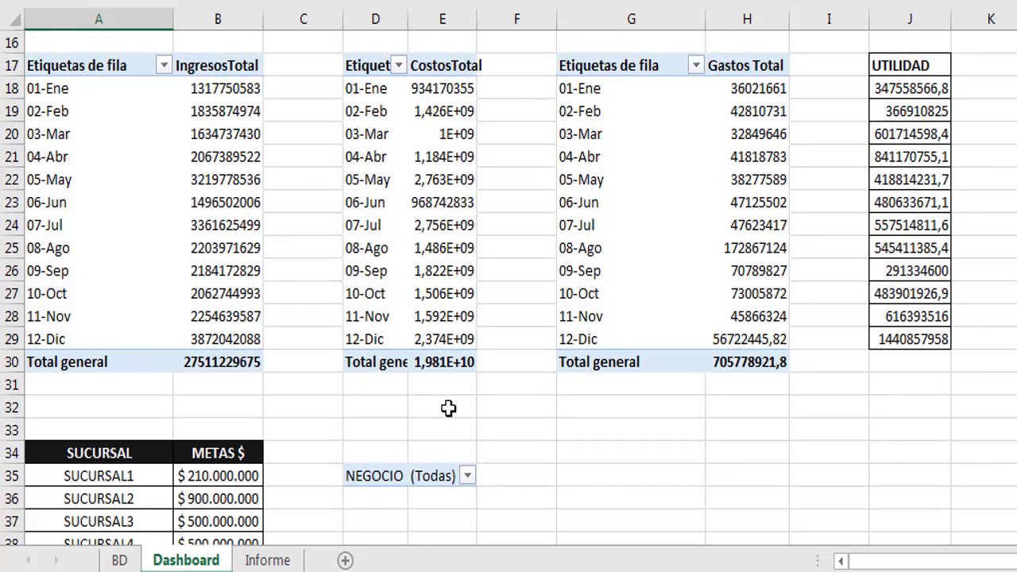
left_click_drag(594, 89, 625, 334)
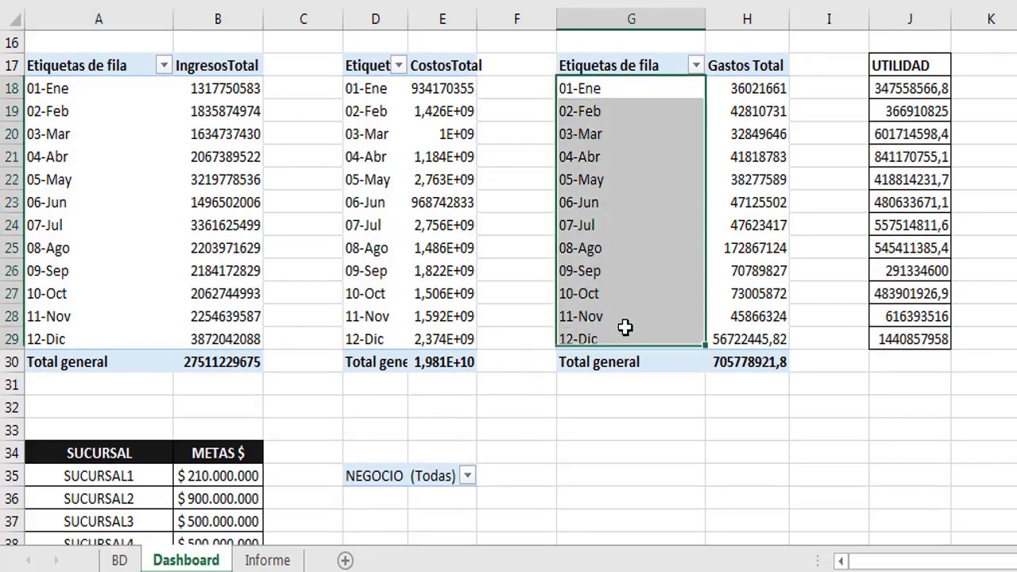
key("ctrl+c")
left_click(644, 485)
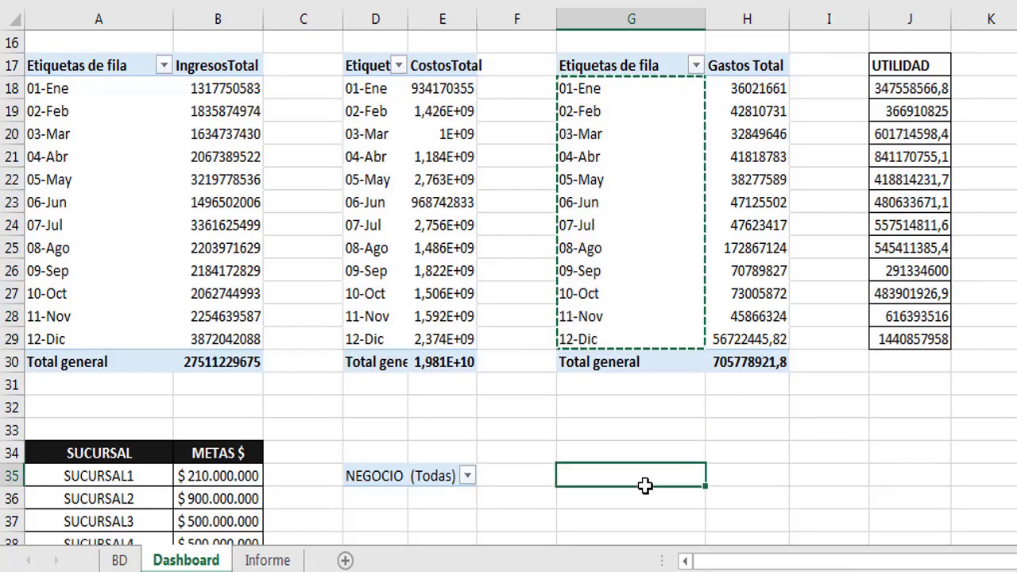
key("ctrl+v")
left_click(638, 450)
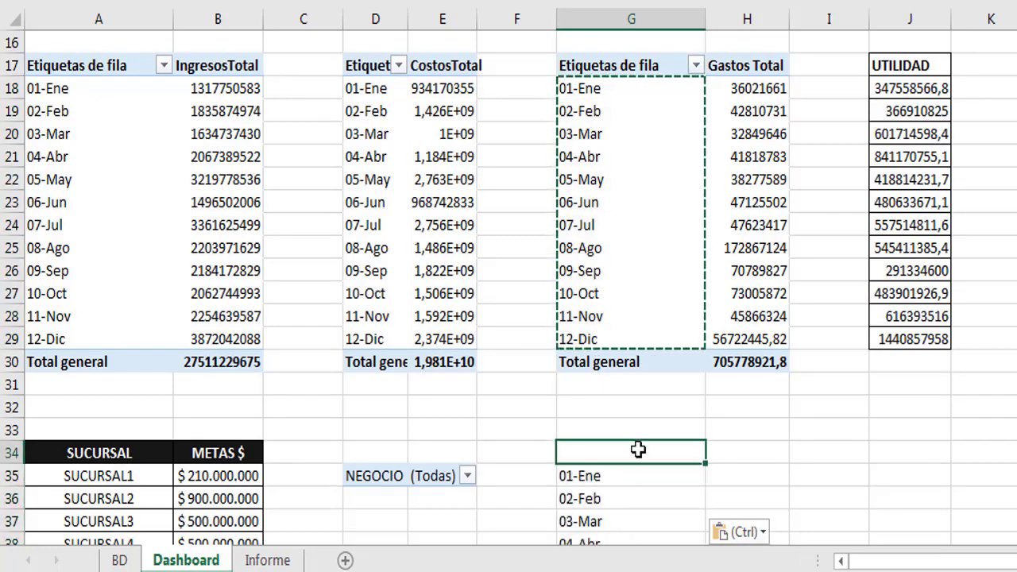
type("MES")
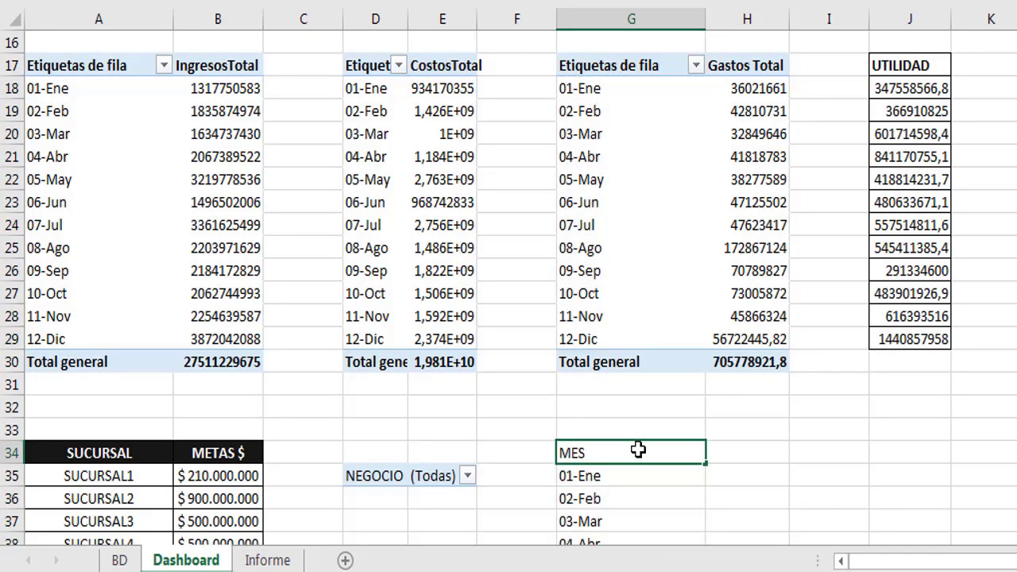
key("Tab")
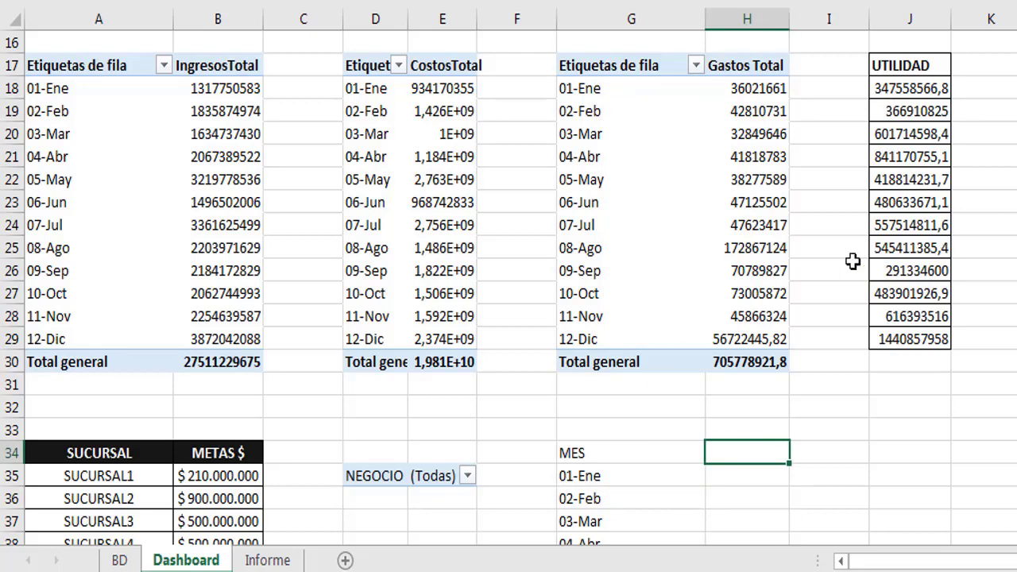
Enter =BUSCARV($E$35;$A$35:$B$39;2;0) in H35 to look up the NEGOCIO goal.
left_click(748, 472)
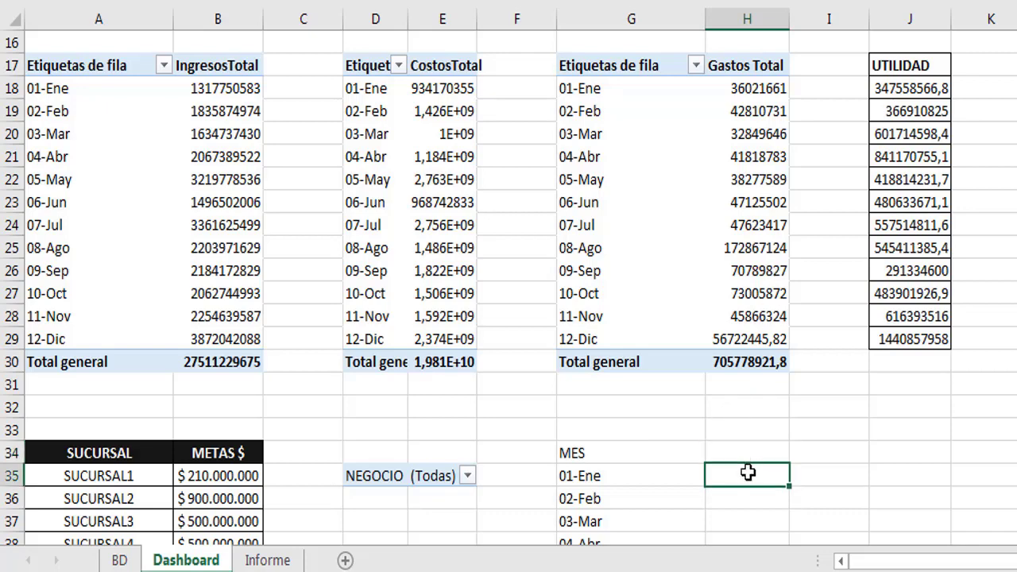
type("=BUC")
type("C")
key("Down")
key("Down")
key("Tab")
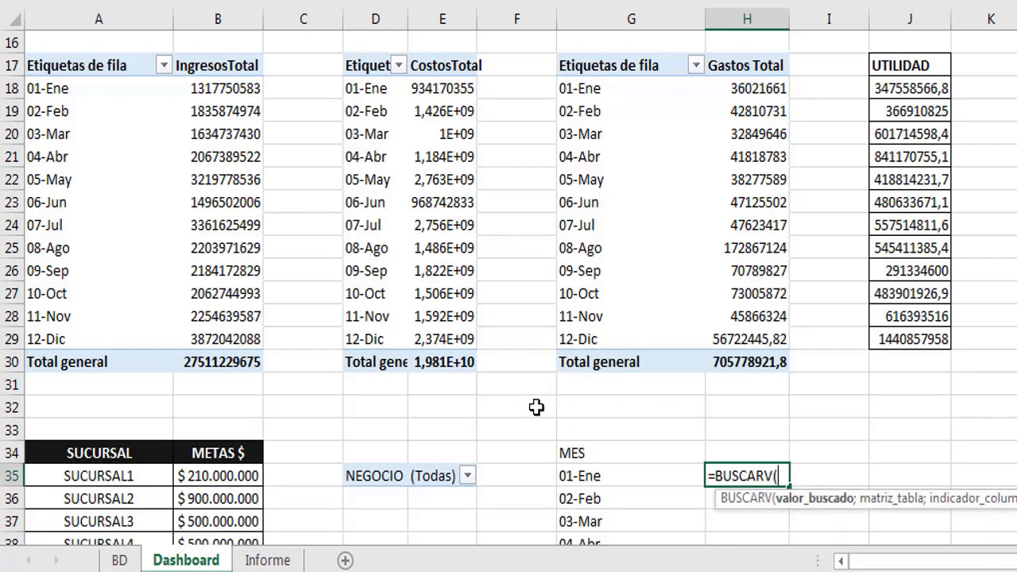
left_click(434, 471)
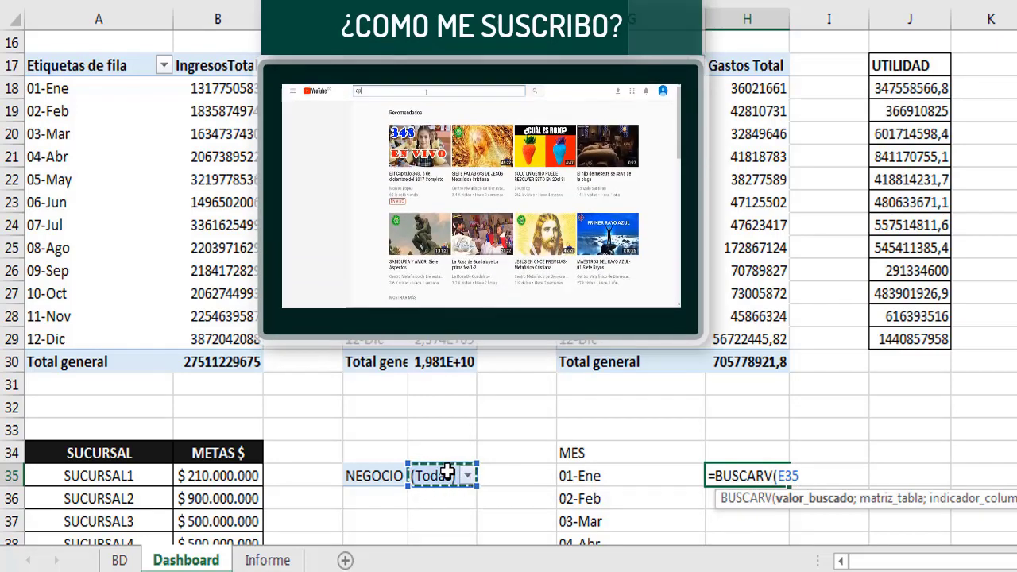
key("F4")
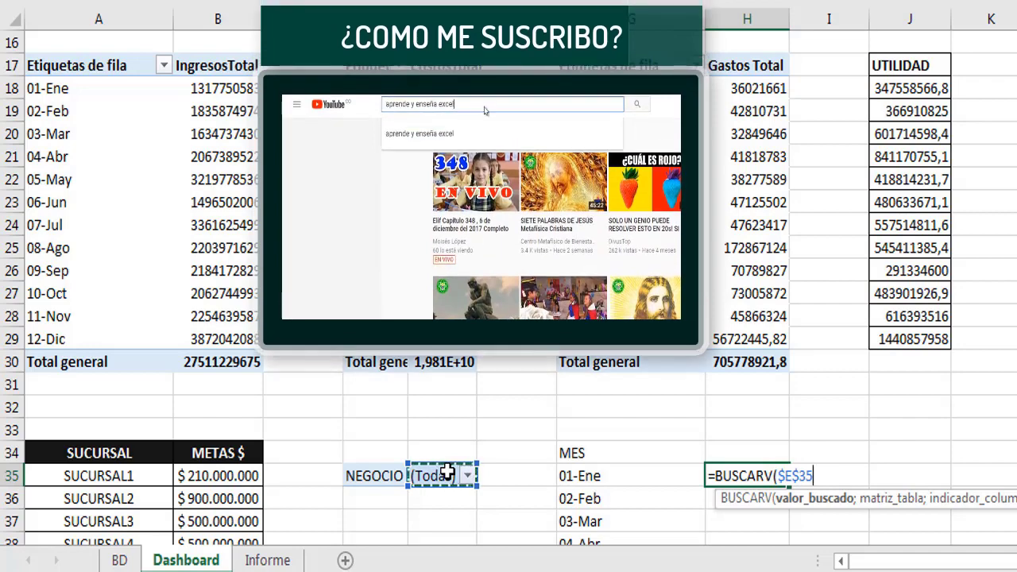
type(";")
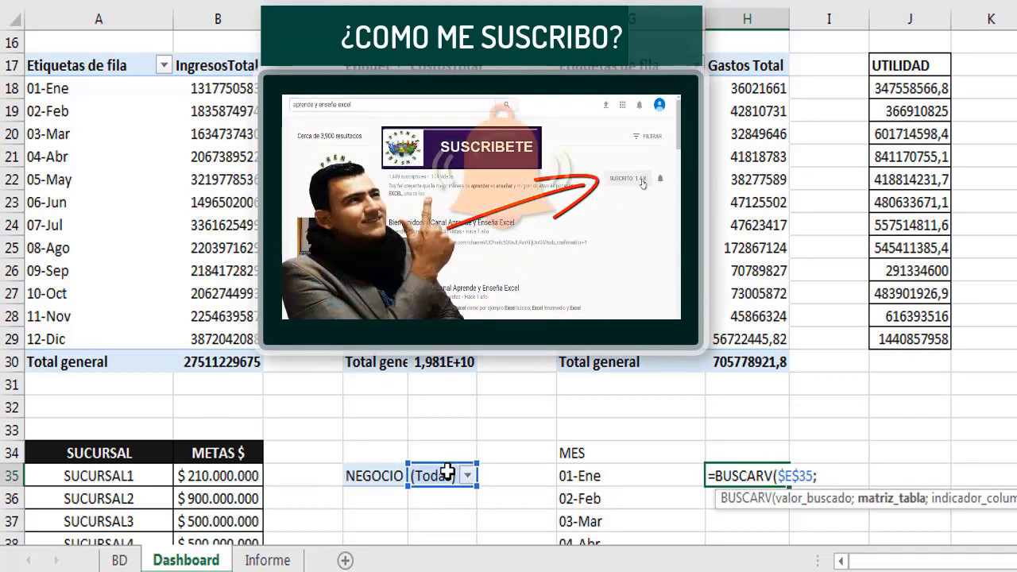
scroll(194, 464, "down", 1)
scroll(194, 465, "down", 1)
mouse_move(119, 406)
left_mouse_down()
mouse_move(229, 471)
mouse_move(229, 493)
left_mouse_up()
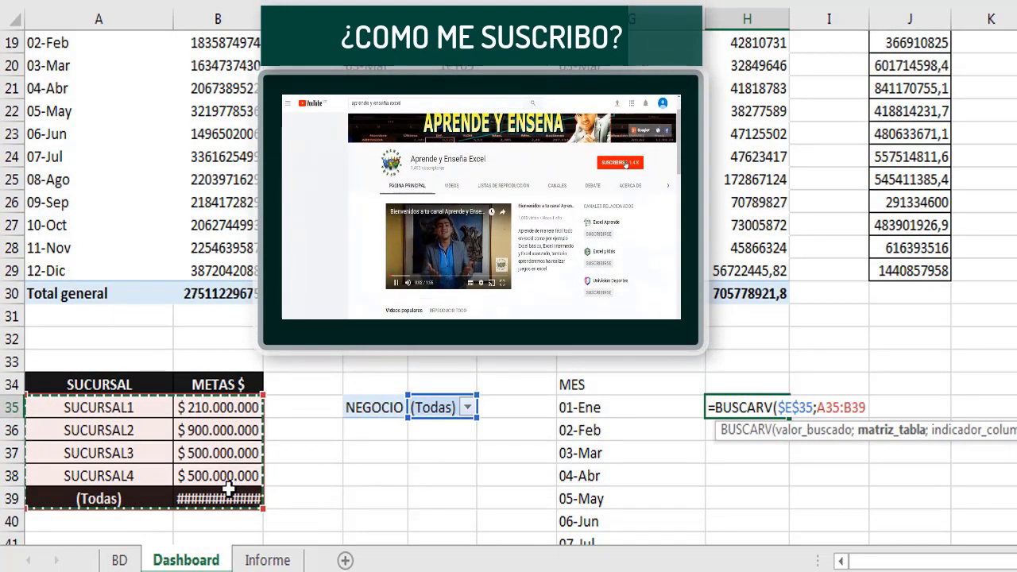
key("F4")
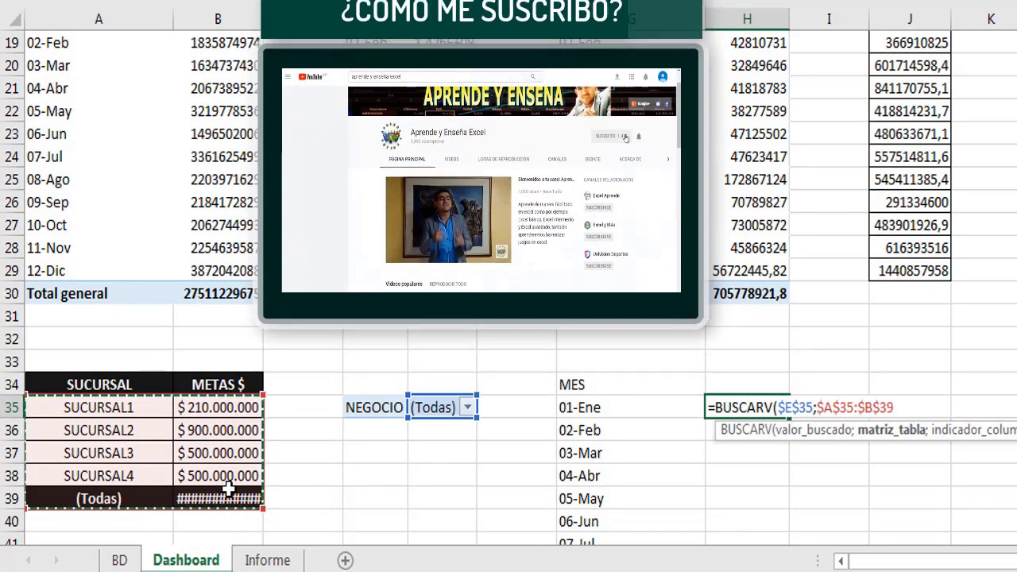
type(";")
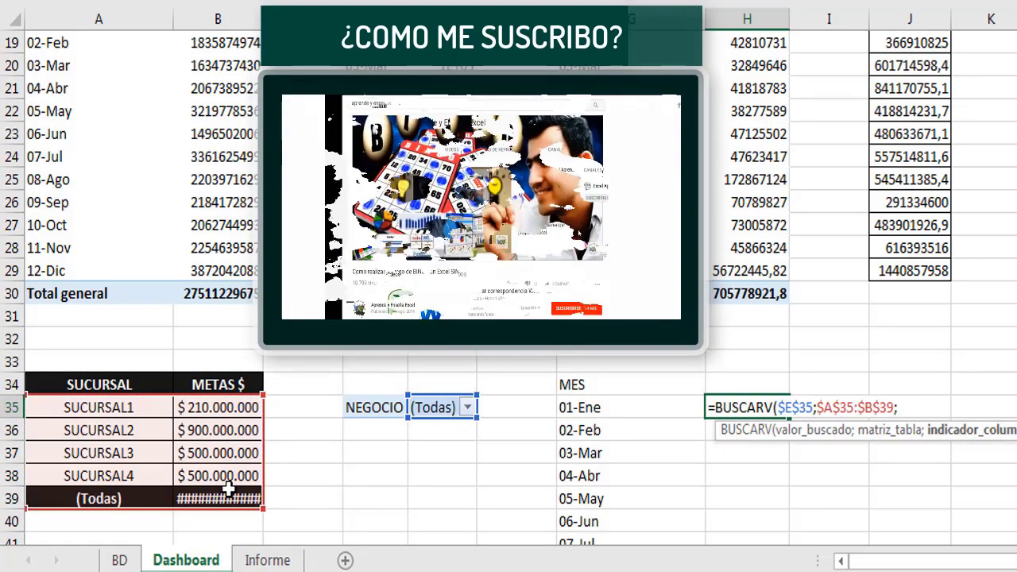
type("2")
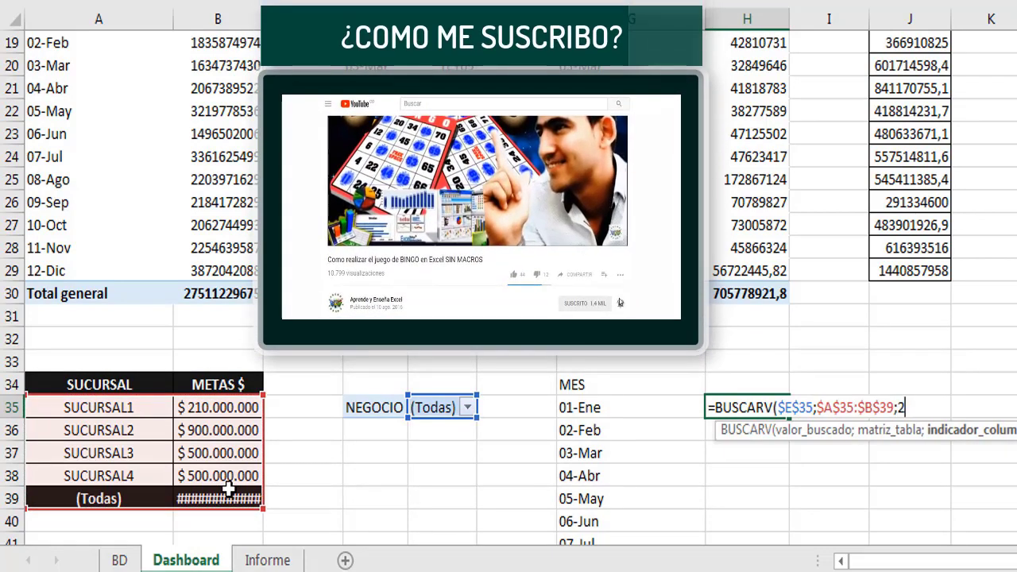
type(";0)")
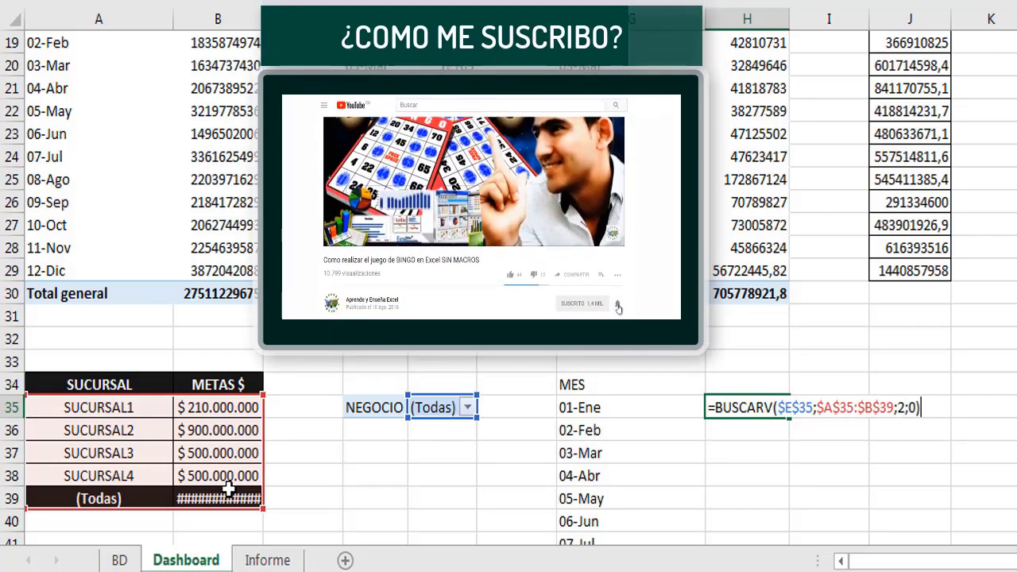
key("Return")
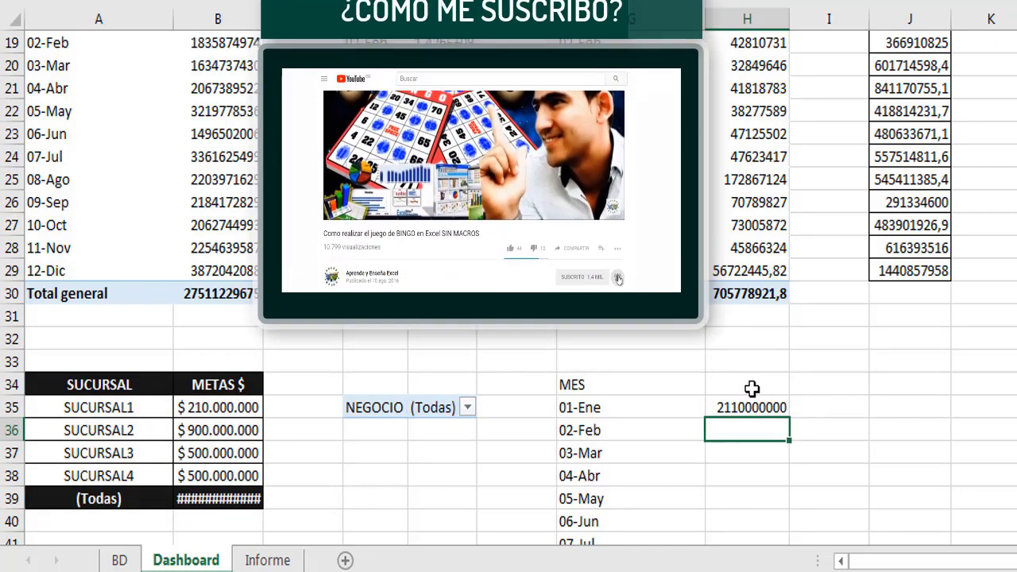
Fill the lookup formula down to H46 for all twelve months.
left_click(779, 409)
scroll(809, 309, "down", 2)
left_click_drag(789, 281, 776, 482)
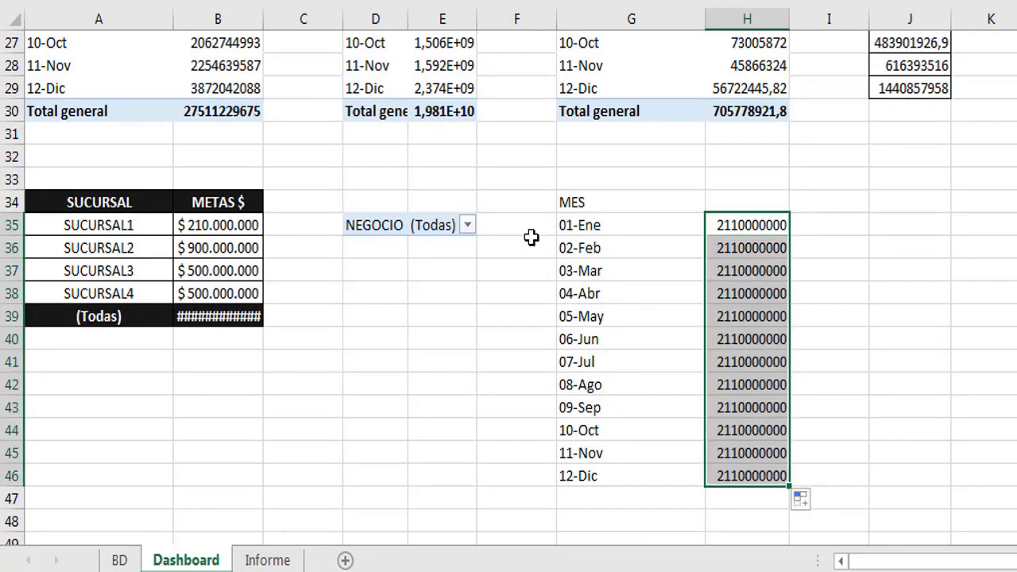
Copy B35's currency format onto H35:H46 and autofit column H.
left_click(222, 225)
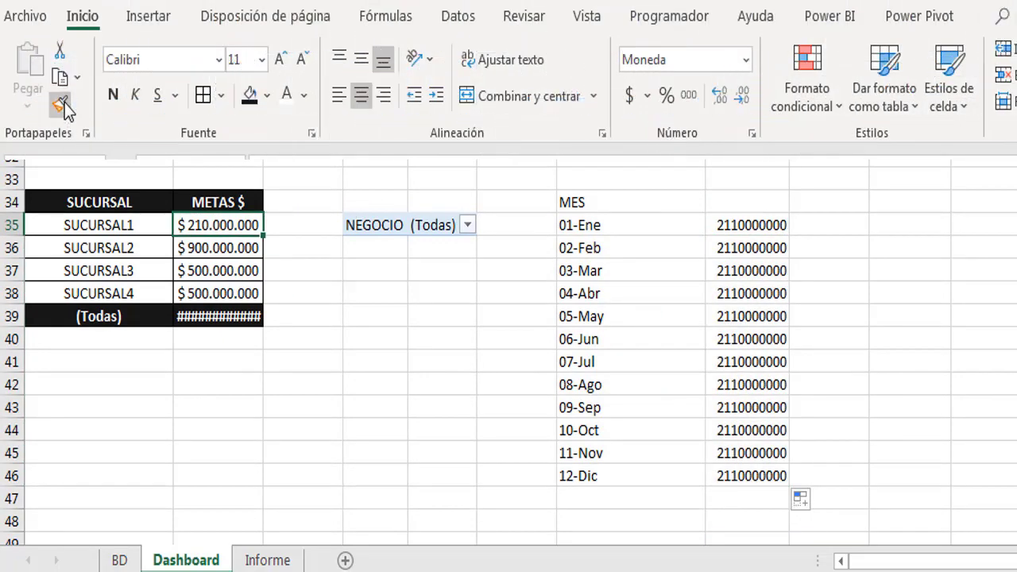
left_click(60, 103)
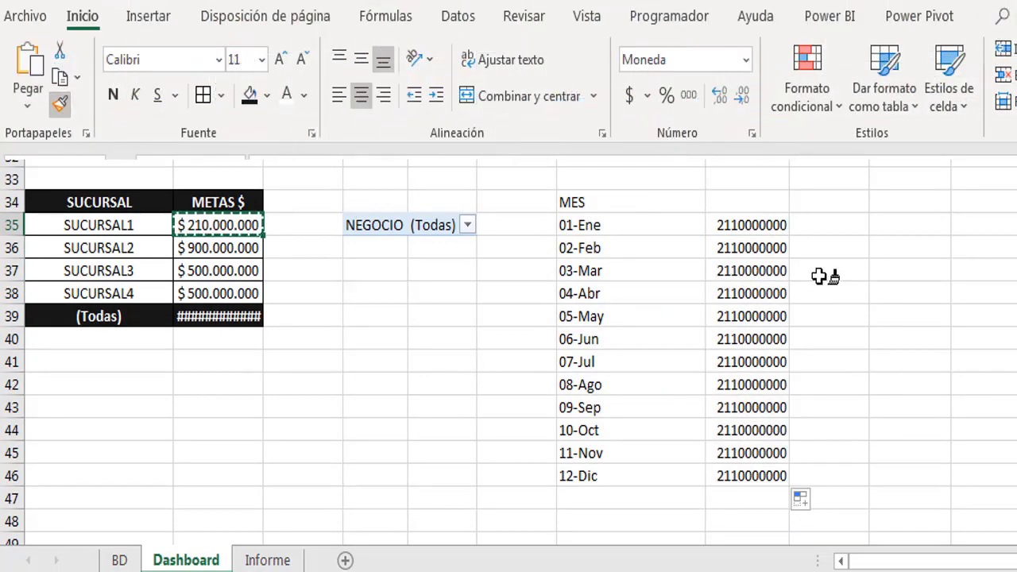
left_click_drag(747, 225, 767, 475)
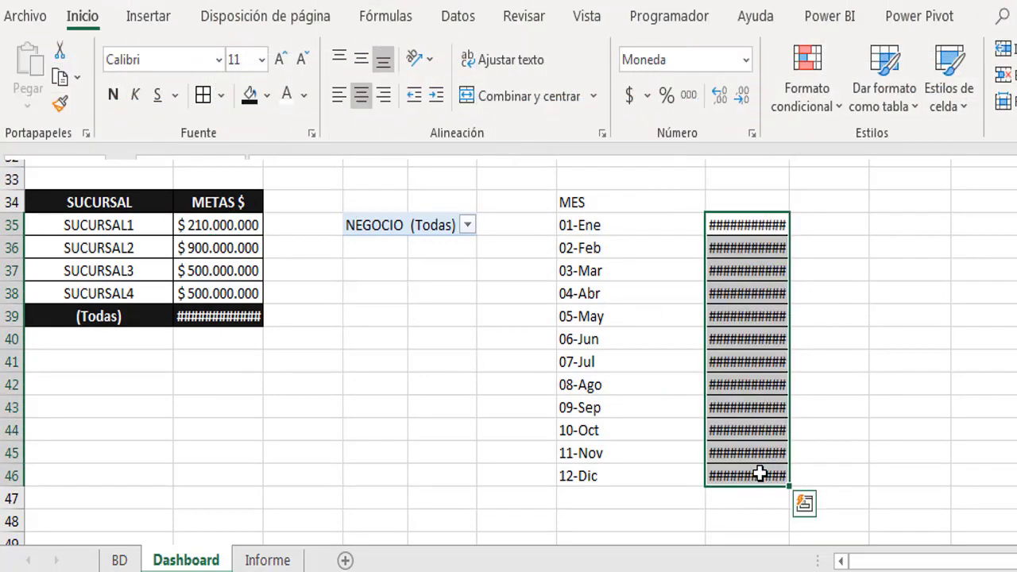
left_click(747, 270)
key("alt+h")
key("o")
key("i")
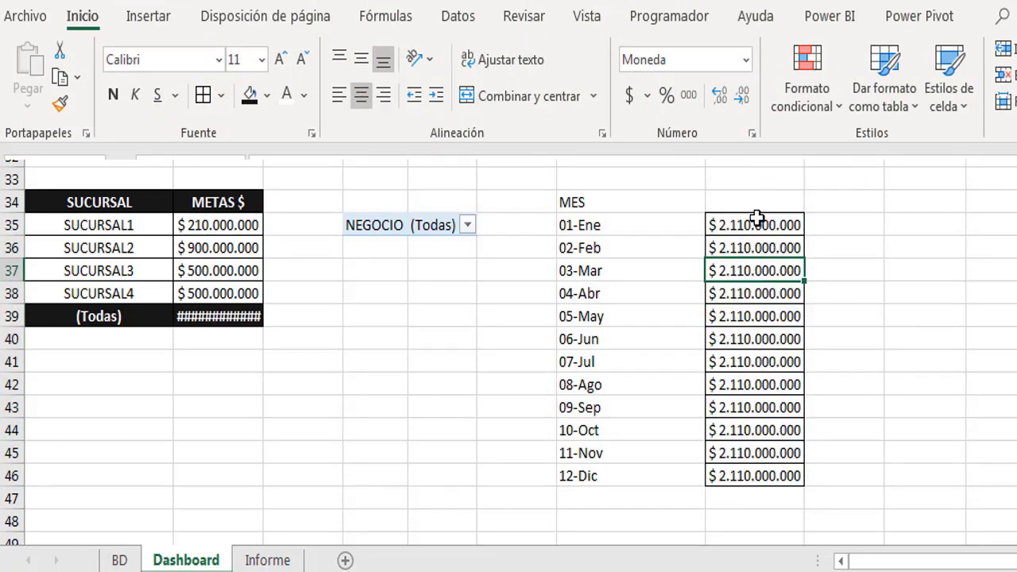
Add a METAS $ heading in H34 and border every cell of the MES table.
left_click(749, 197)
type("ME")
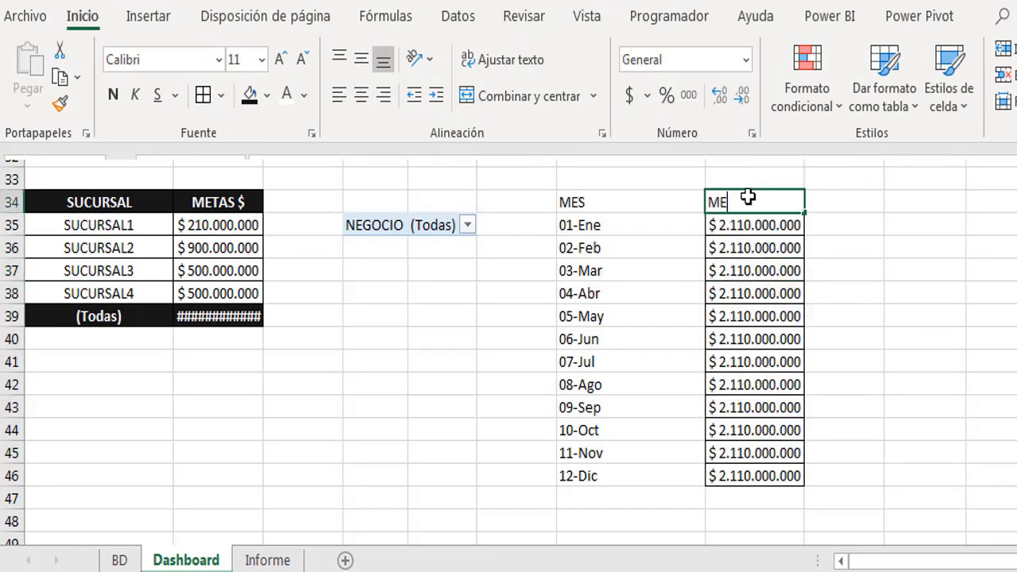
type("TAS $")
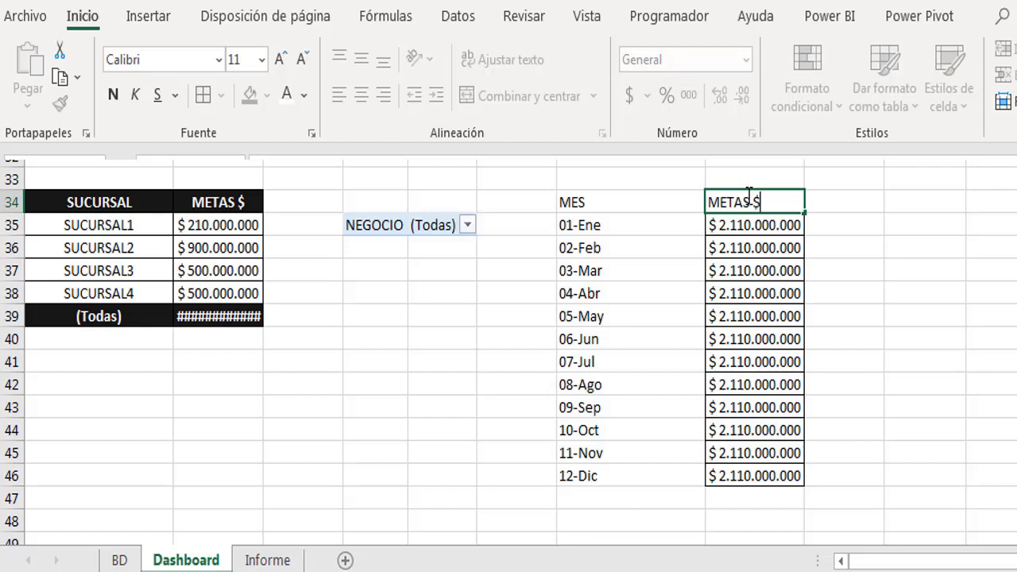
key("Return")
left_click_drag(585, 204, 775, 477)
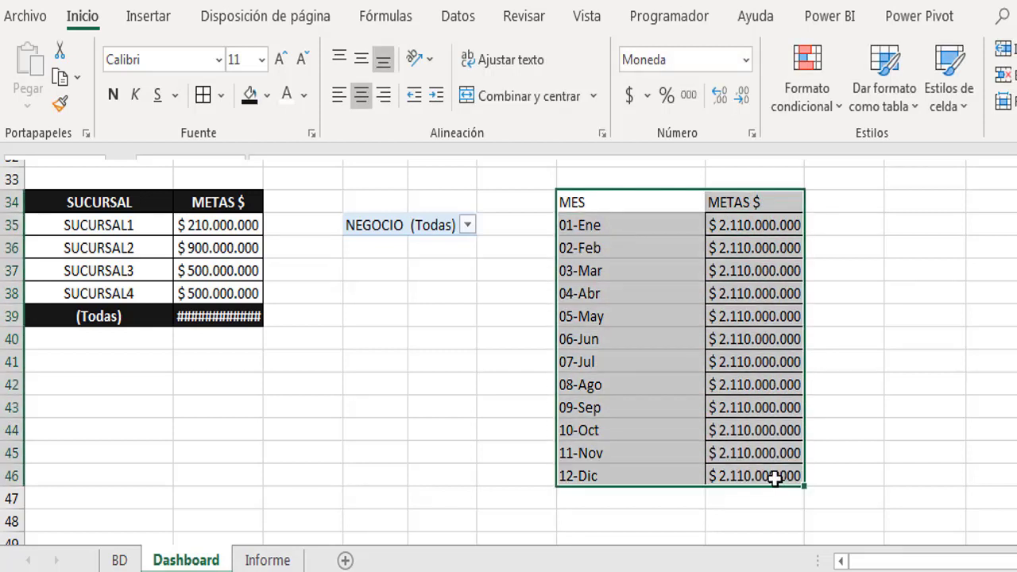
left_click(204, 95)
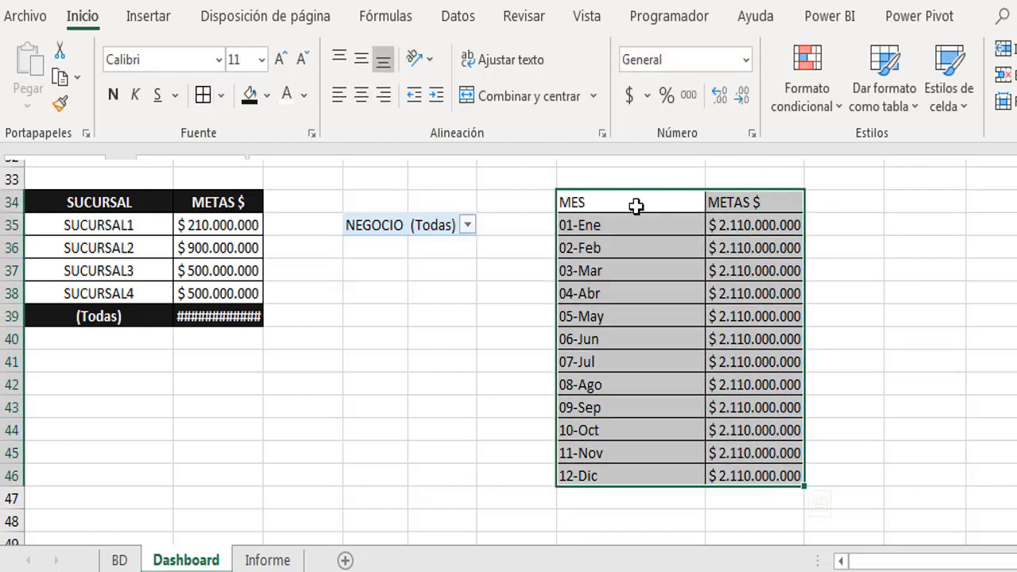
Make the MES / METAS $ header centred, bold, black-filled with white text.
left_click_drag(636, 204, 732, 198)
left_click(382, 95)
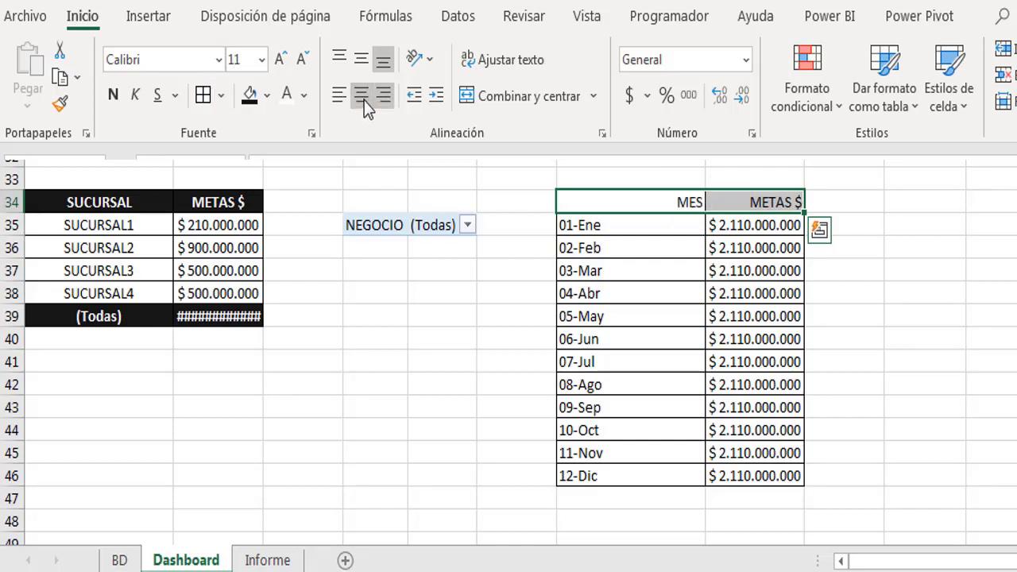
left_click(361, 95)
left_click(113, 95)
left_click(249, 94)
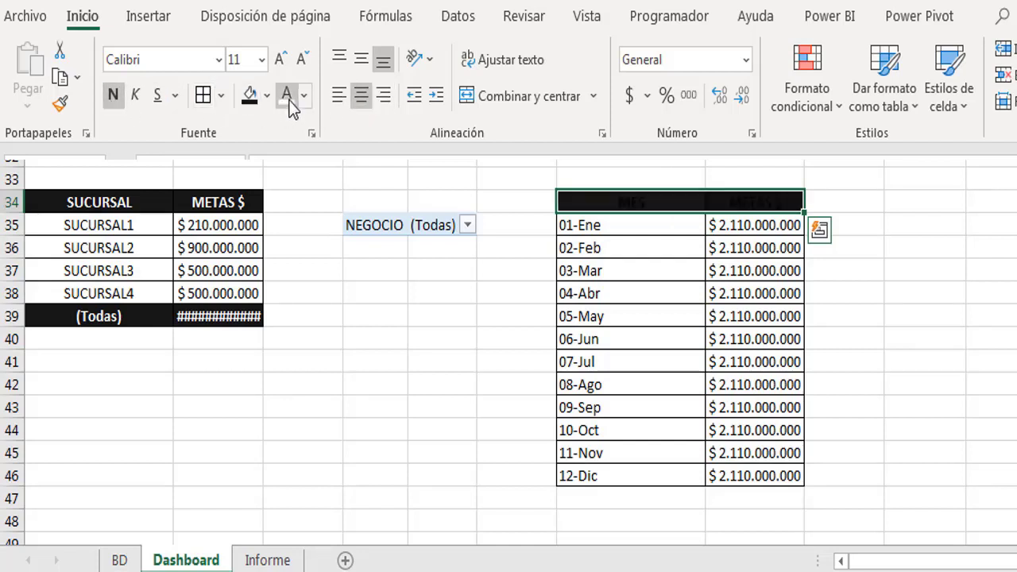
left_click(287, 93)
left_click(644, 250)
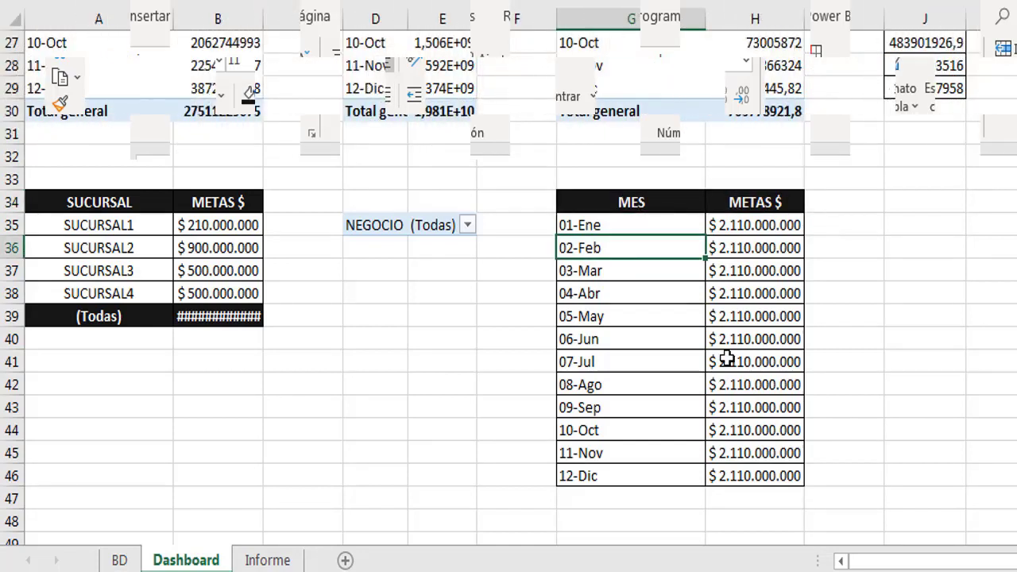
left_click(679, 314)
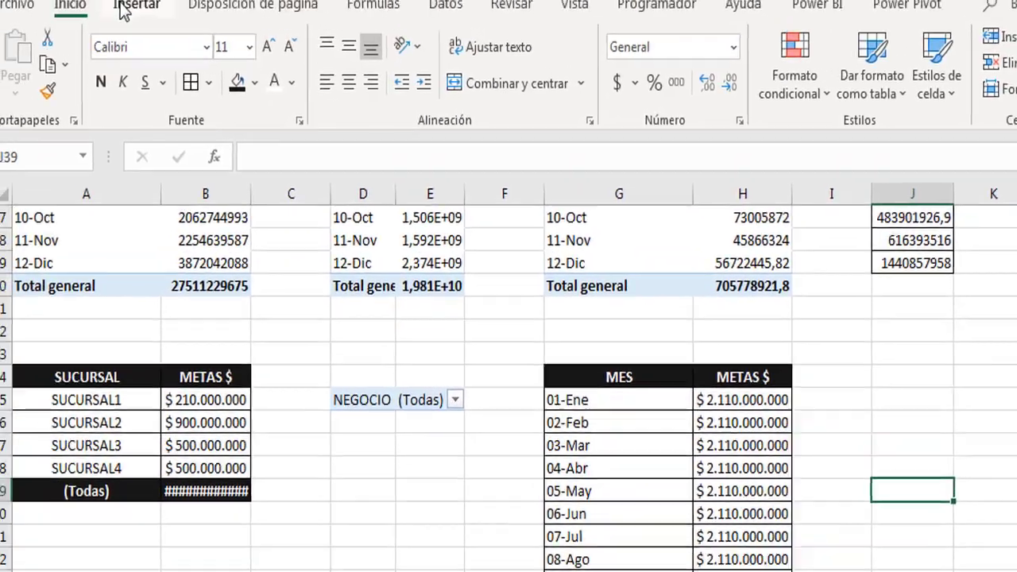
Insert an empty clustered column chart and move it over the left-side tables.
left_click(135, 16)
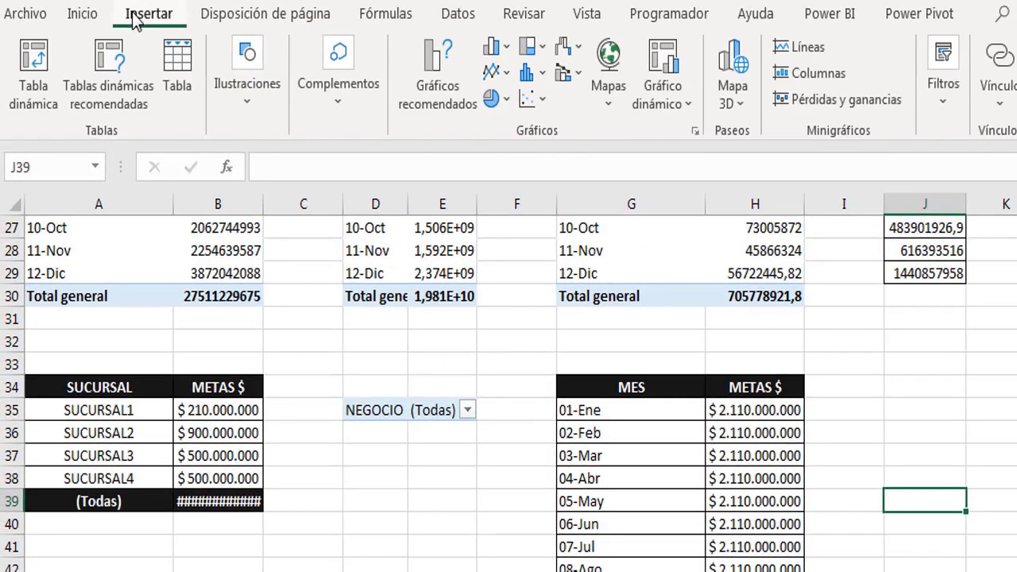
left_click(499, 51)
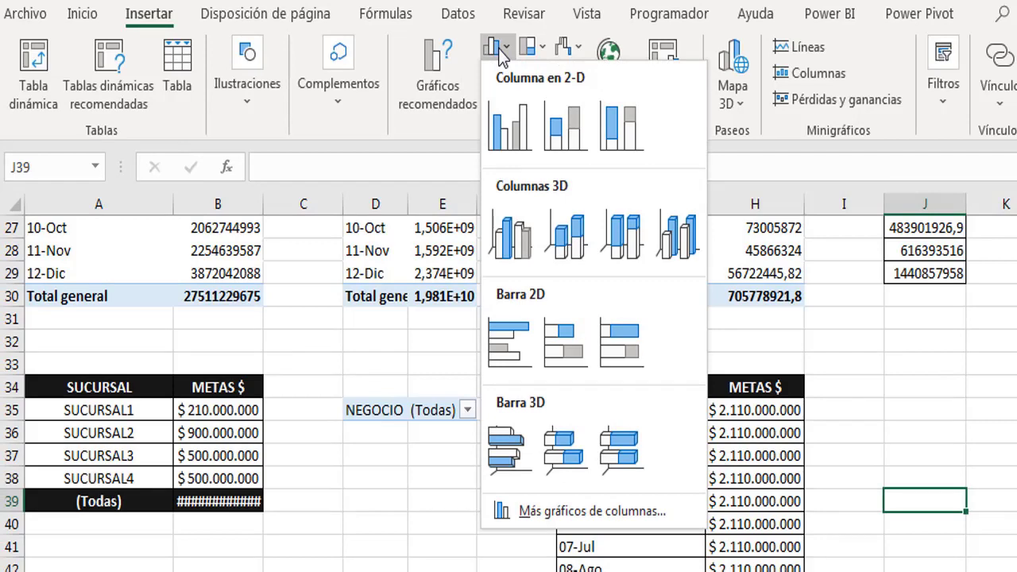
left_click(501, 128)
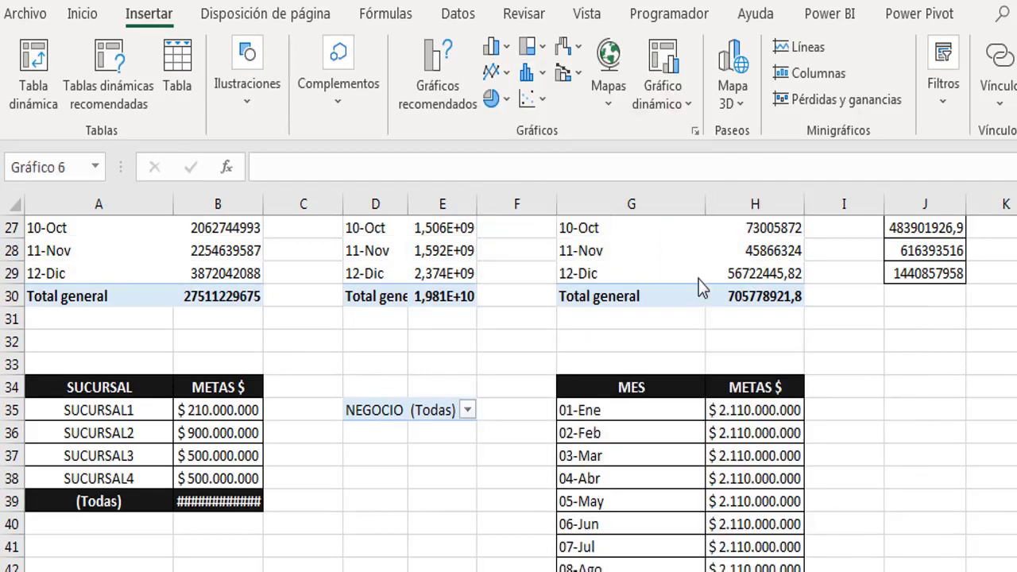
left_click_drag(647, 466, 346, 109)
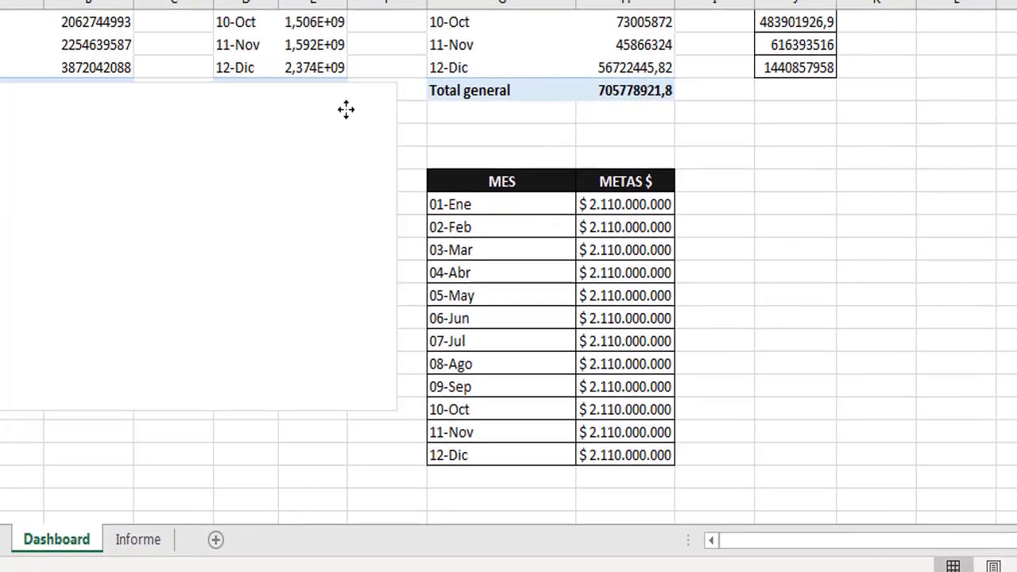
left_click(373, 179)
Add a Metas series to the chart using values H35:H46.
right_click(374, 179)
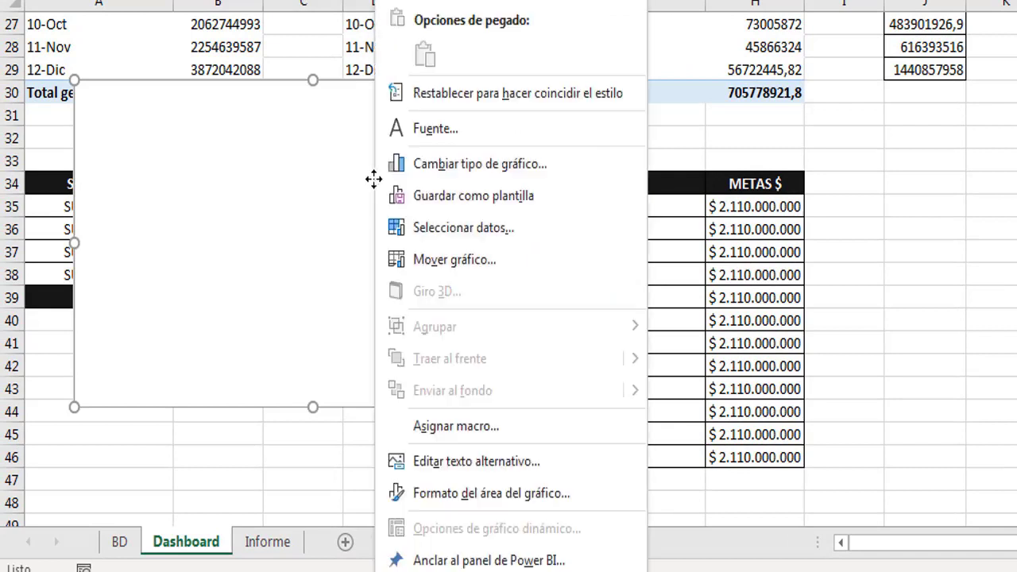
left_click(419, 223)
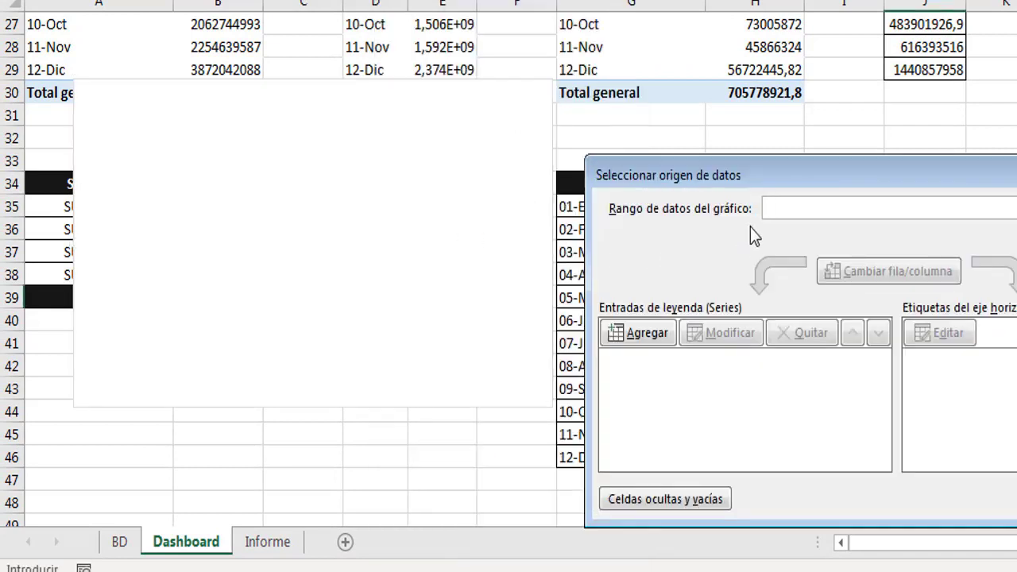
left_click(635, 333)
type("Metas")
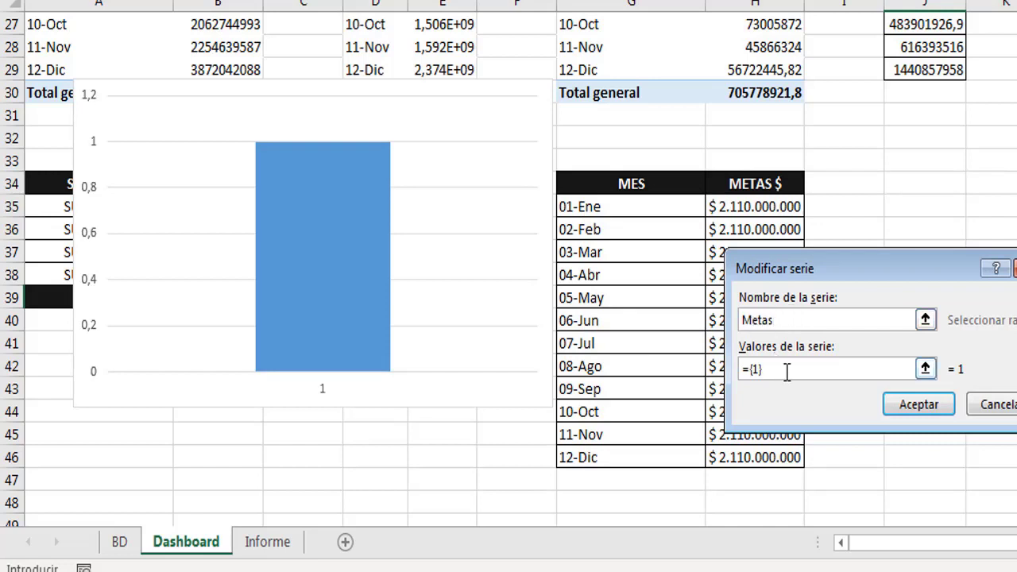
left_click(787, 371)
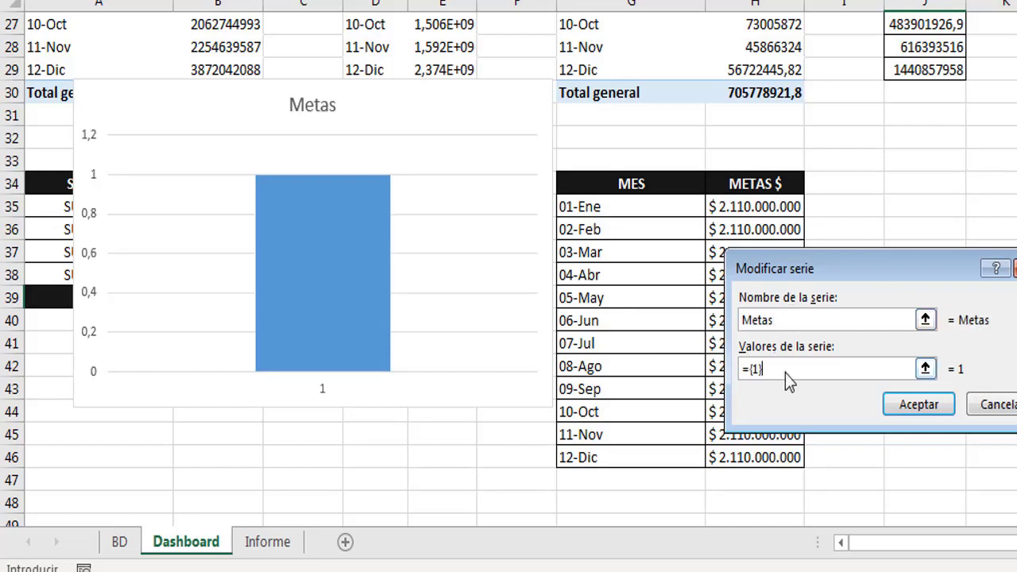
key("BackSpace")
key("BackSpace")
key("BackSpace")
left_click_drag(758, 207, 727, 455)
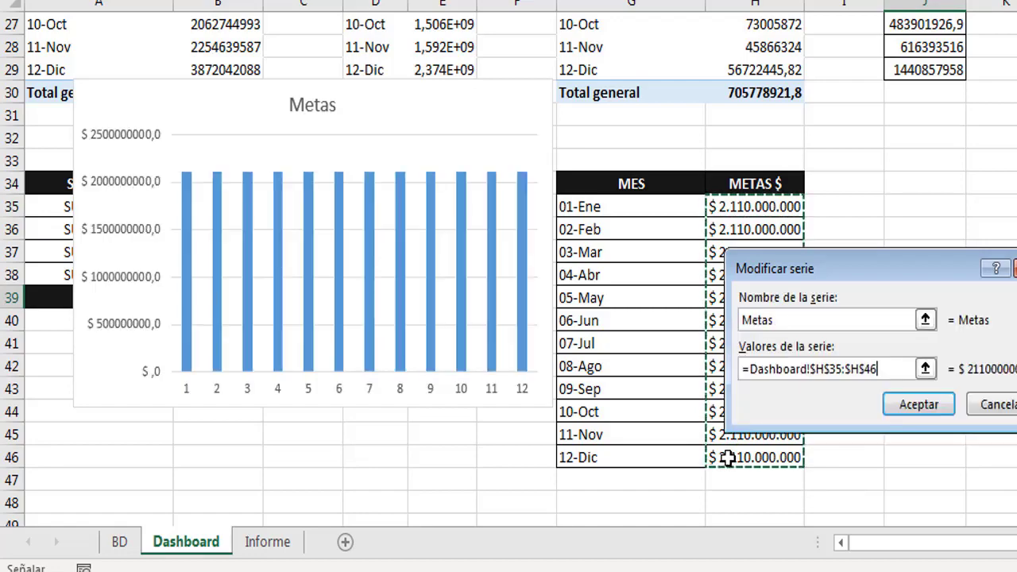
left_click(944, 412)
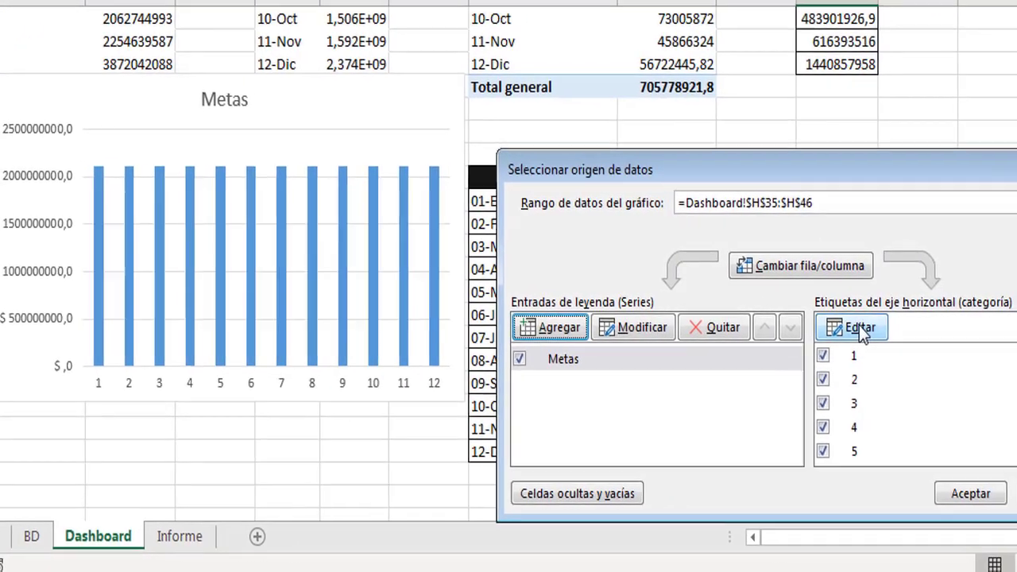
Set the chart's axis labels to the months in G35:G46.
left_click(862, 330)
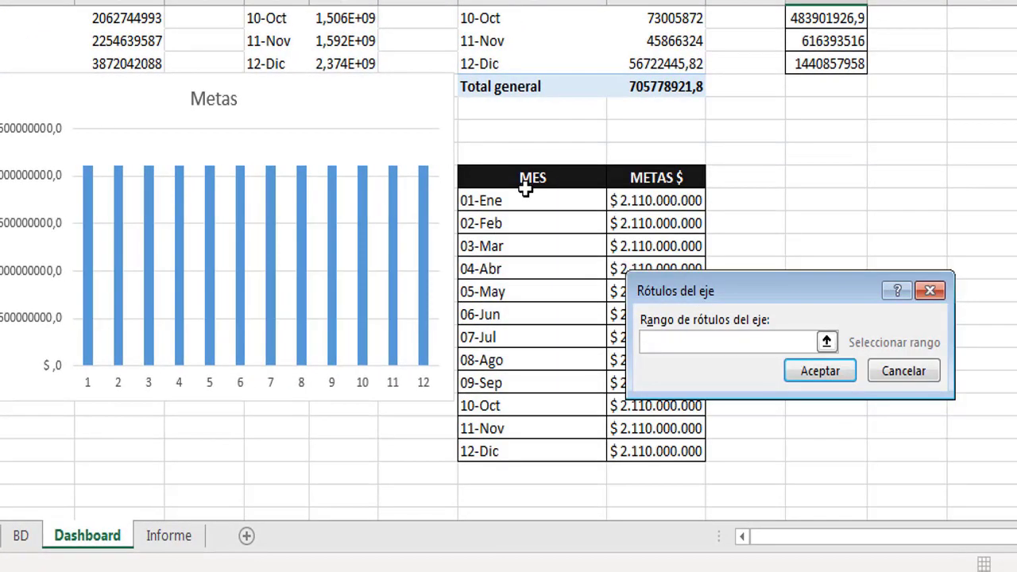
left_click_drag(530, 201, 542, 440)
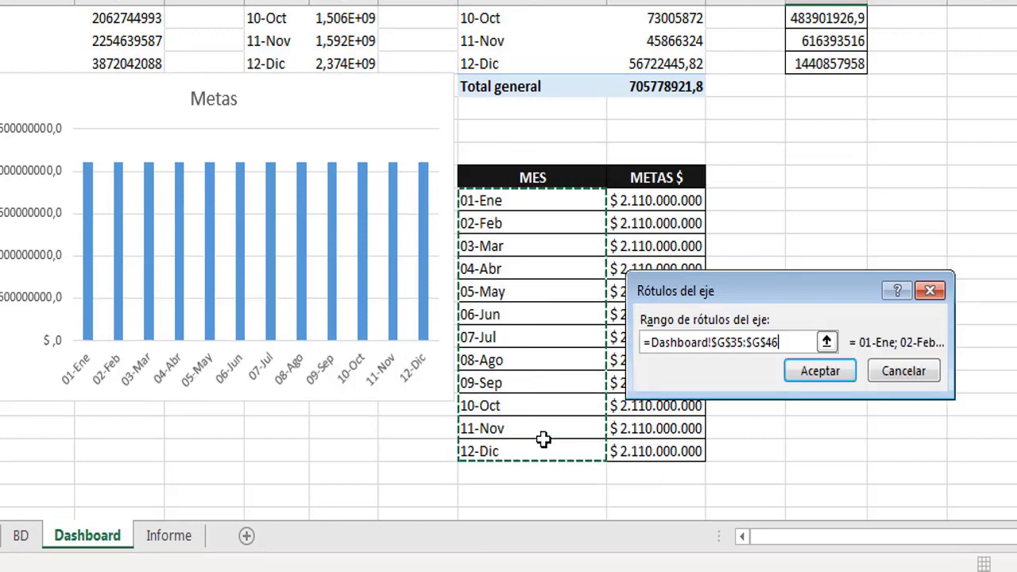
left_click(814, 372)
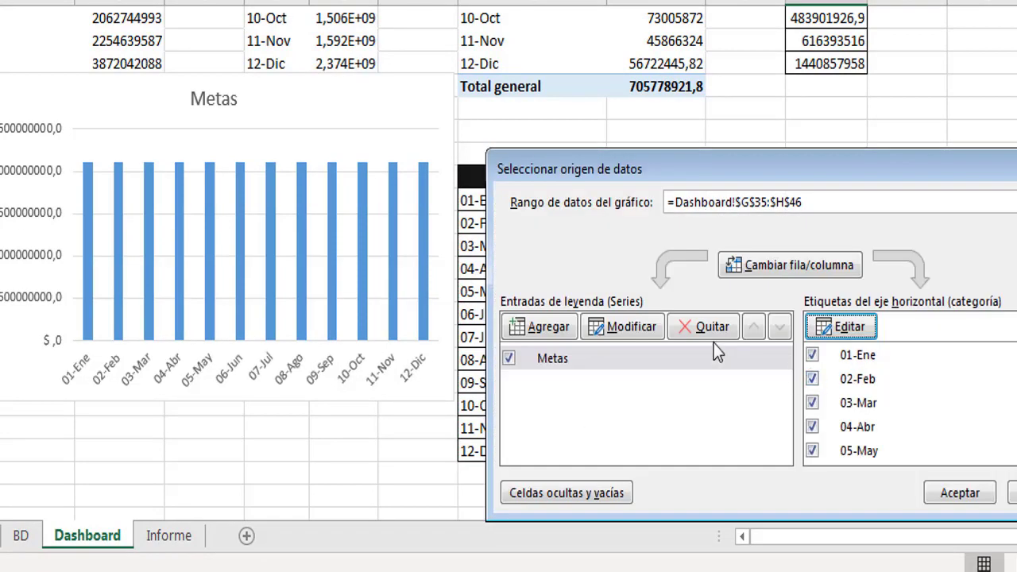
Add a series named Ingresos with values from B18:B29.
left_click(557, 331)
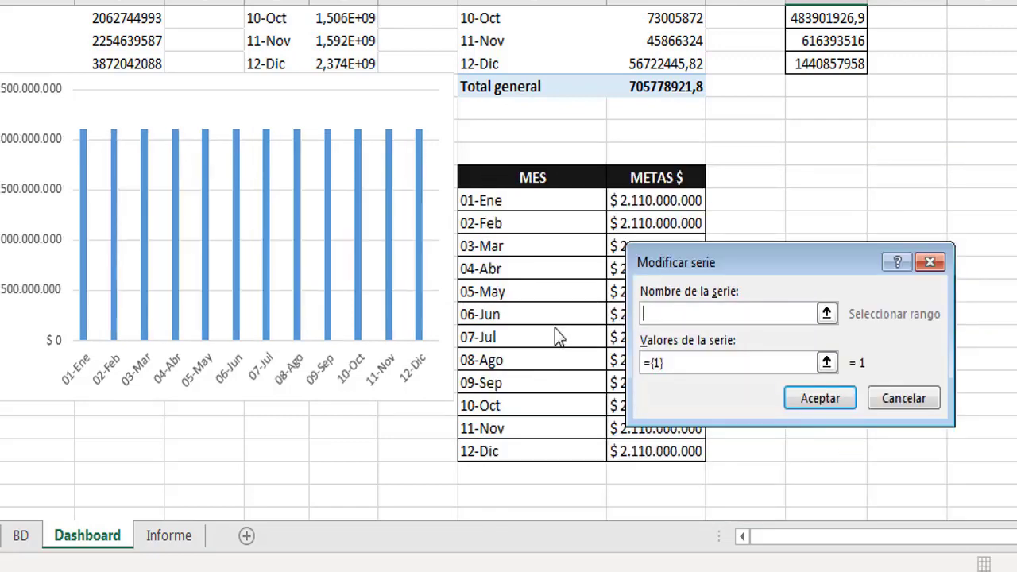
type("Ingr")
type("esos")
left_click(698, 364)
key("BackSpace")
key("BackSpace")
key("BackSpace")
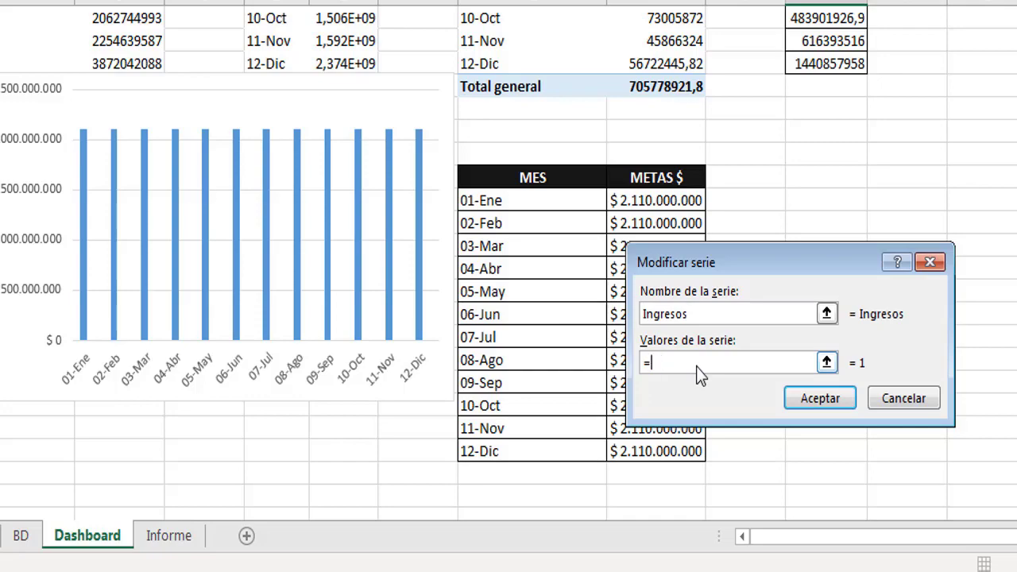
scroll(238, 238, "up", 5)
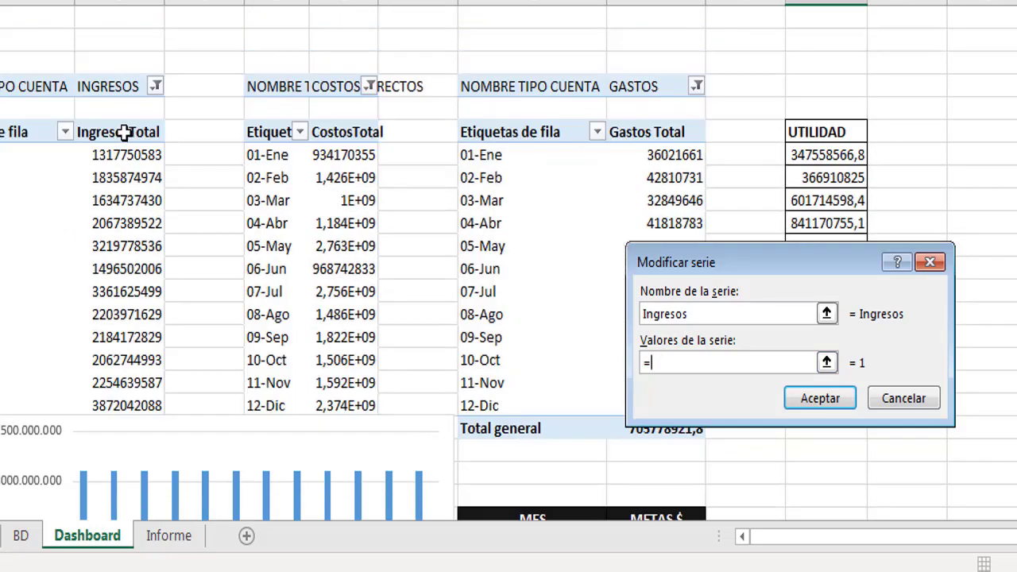
left_click(151, 157)
left_click_drag(151, 156, 151, 407)
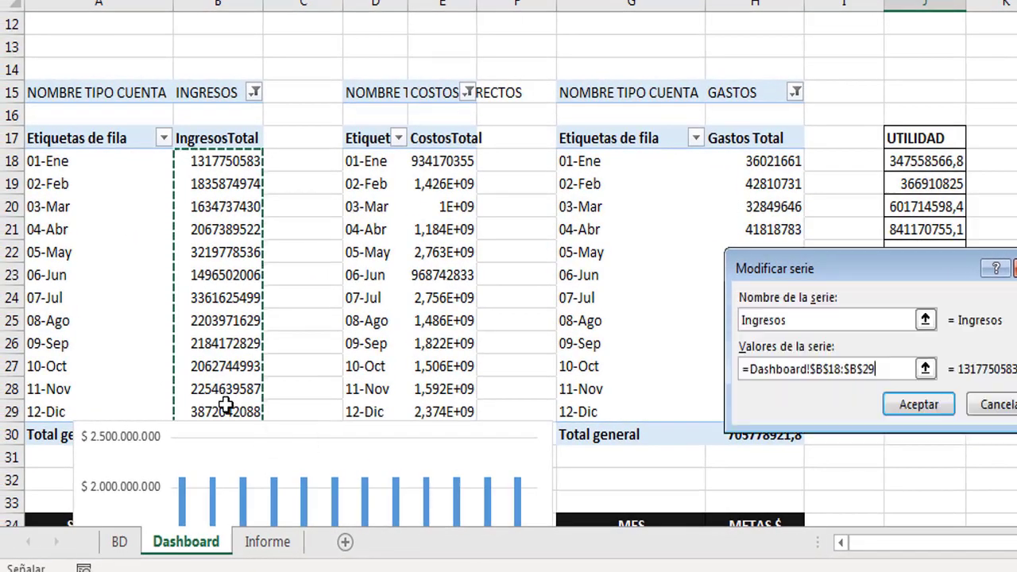
left_click(922, 406)
Use the months in A18:A29 as the horizontal axis labels and apply the data changes.
left_click(941, 334)
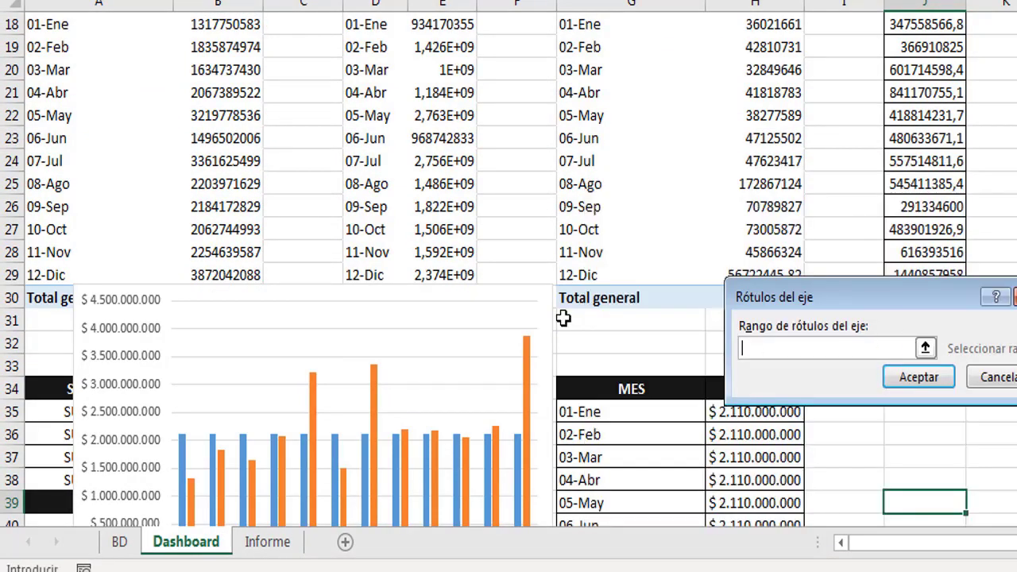
left_click_drag(57, 161, 56, 412)
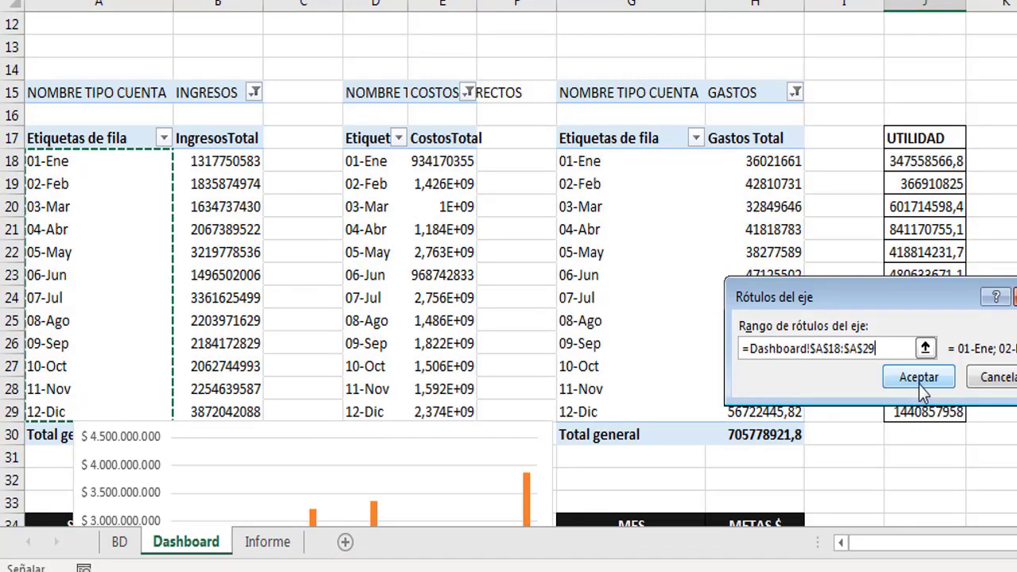
left_click(919, 379)
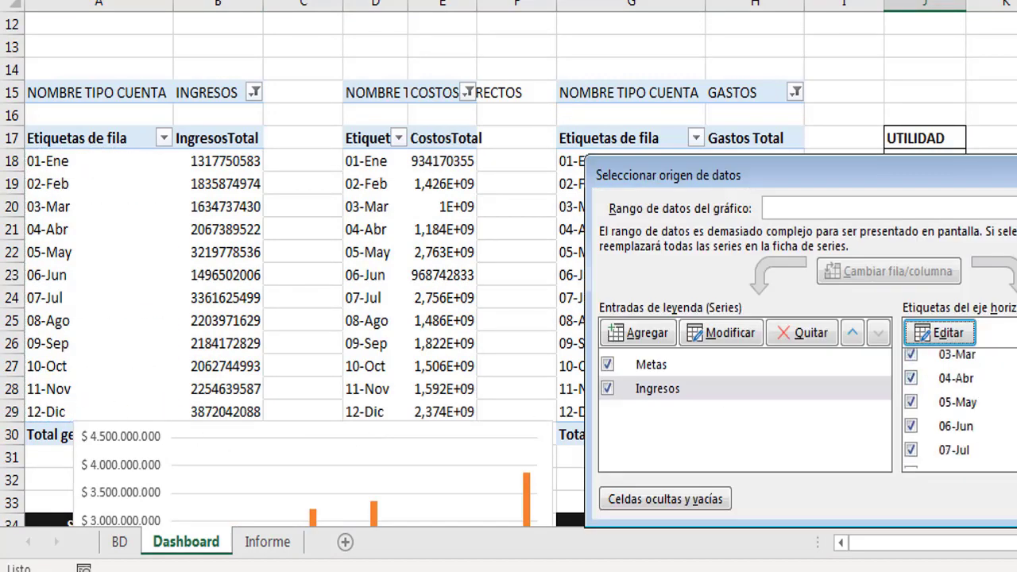
key("Return")
scroll(654, 431, "down", 3)
scroll(636, 431, "down", 2)
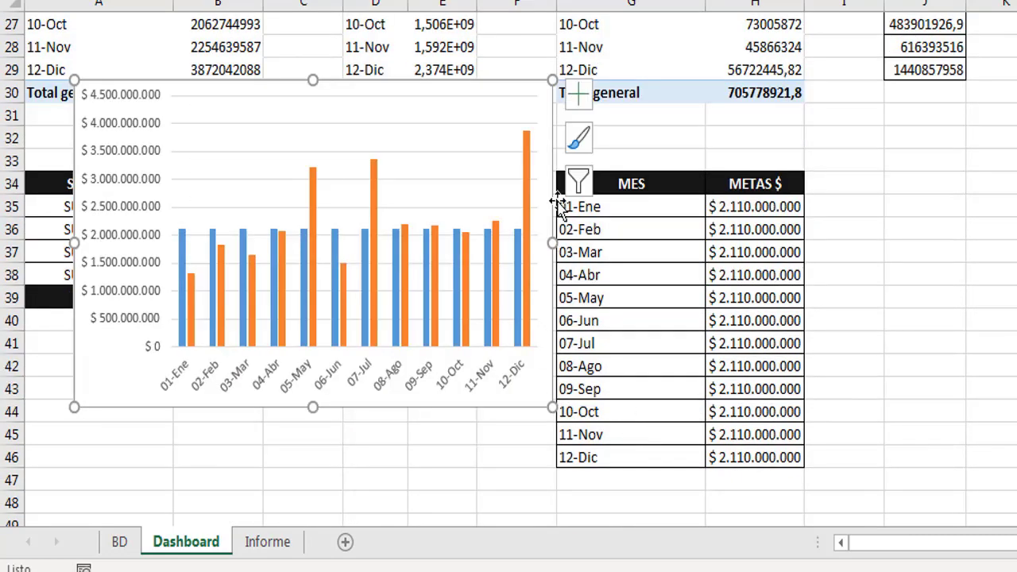
Move the chart right and make it a combo chart: Metas as a line, Ingresos as clustered columns.
mouse_move(465, 91)
left_mouse_down()
mouse_move(969, 100)
mouse_move(1016, 187)
mouse_move(711, 310)
left_mouse_up()
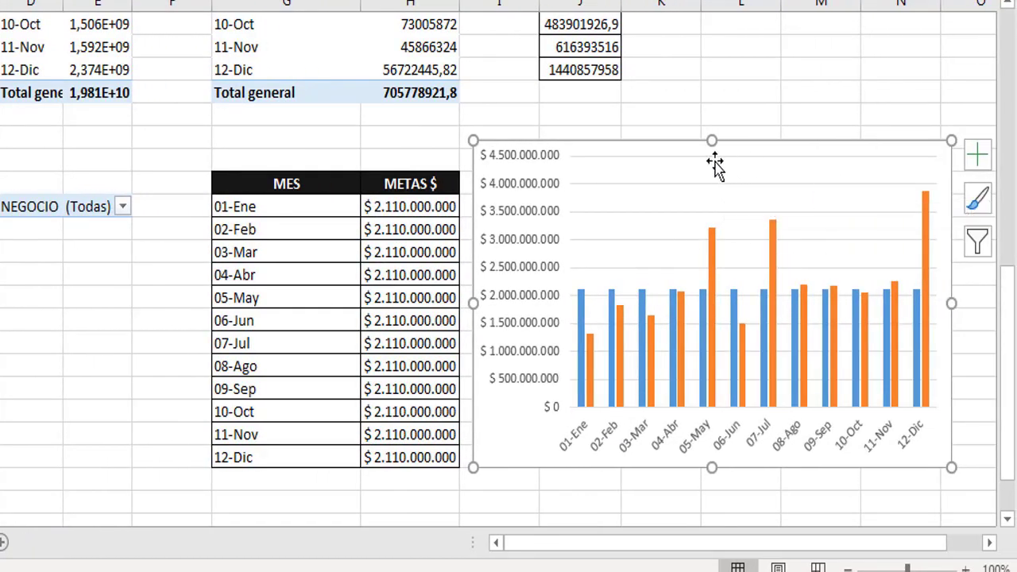
left_click_drag(715, 164, 747, 149)
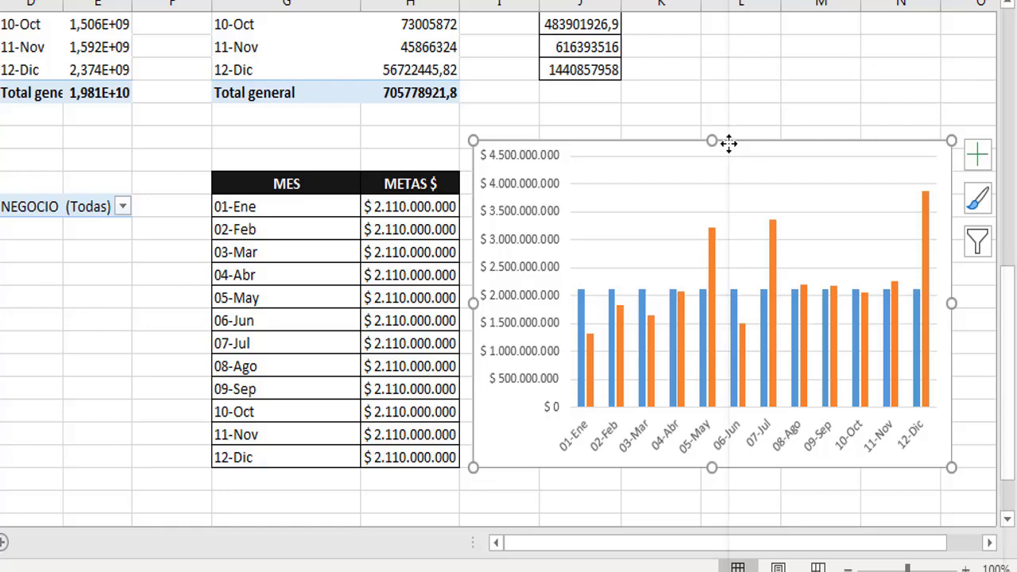
right_click(728, 142)
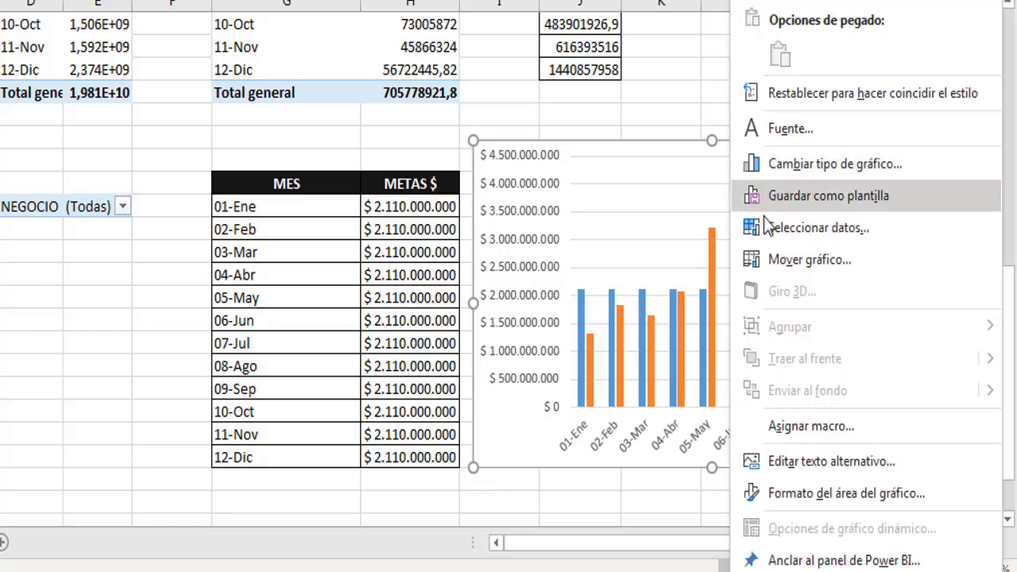
left_click(817, 163)
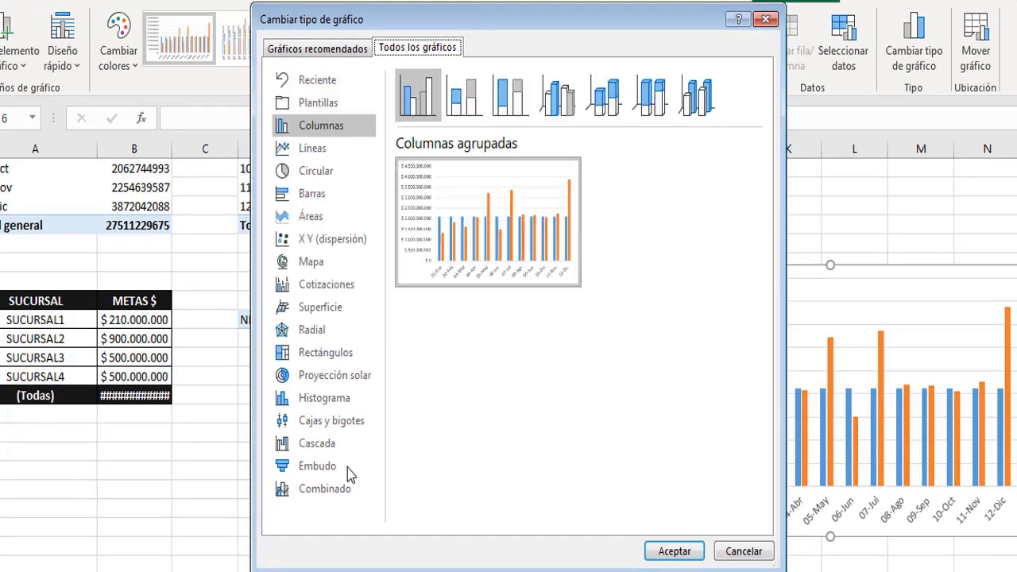
left_click(316, 487)
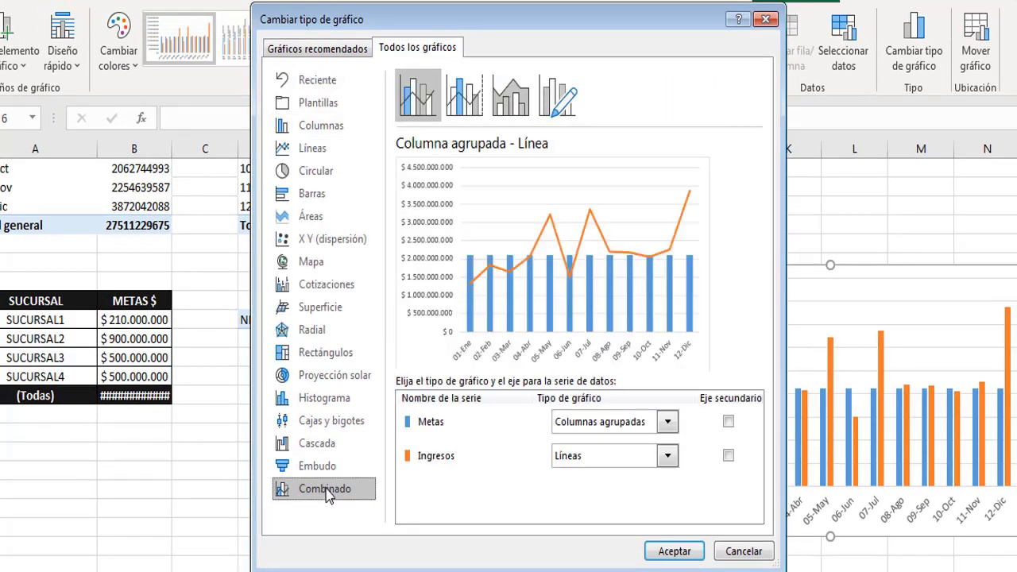
left_click(669, 423)
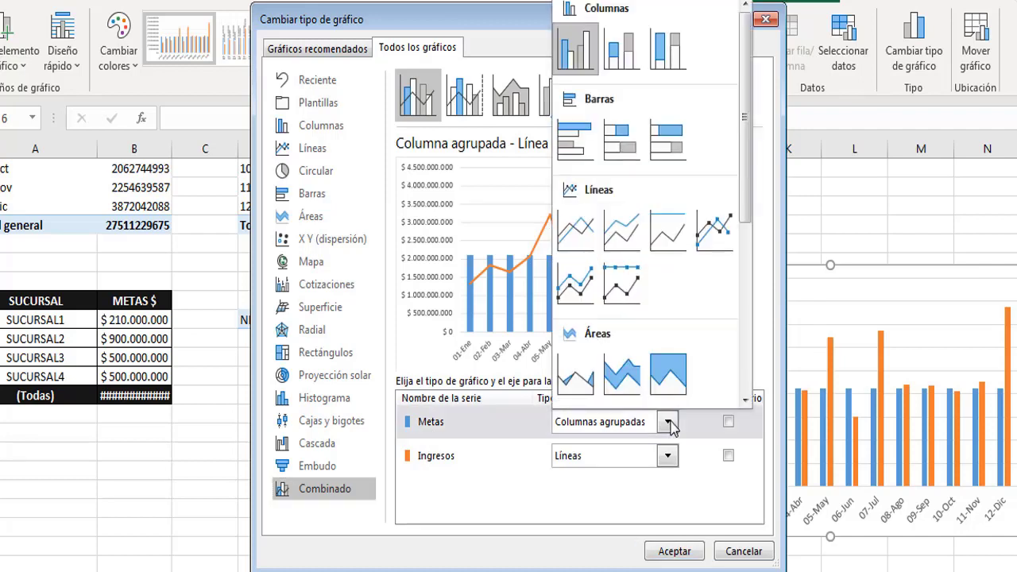
left_click(574, 235)
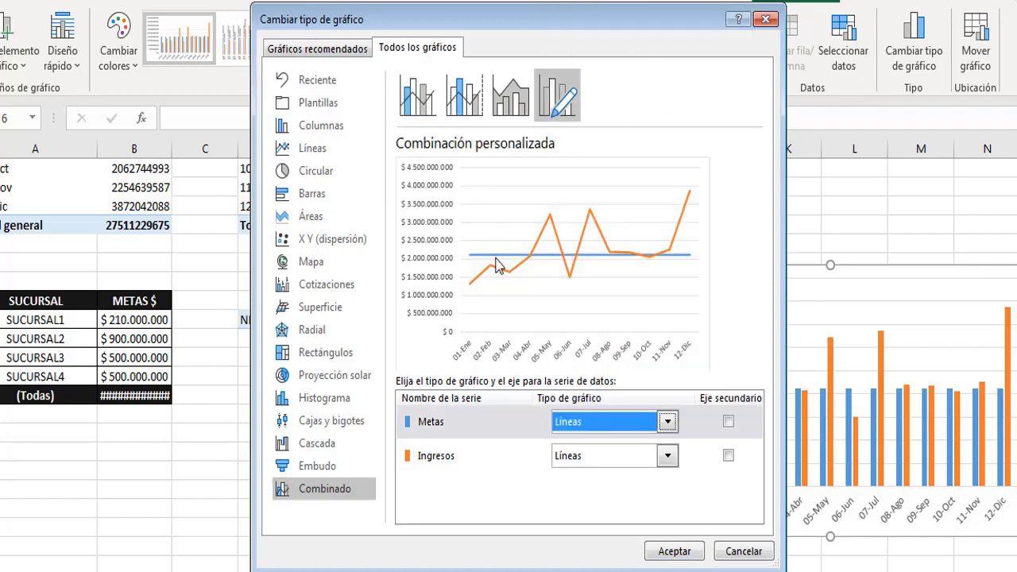
left_click(592, 461)
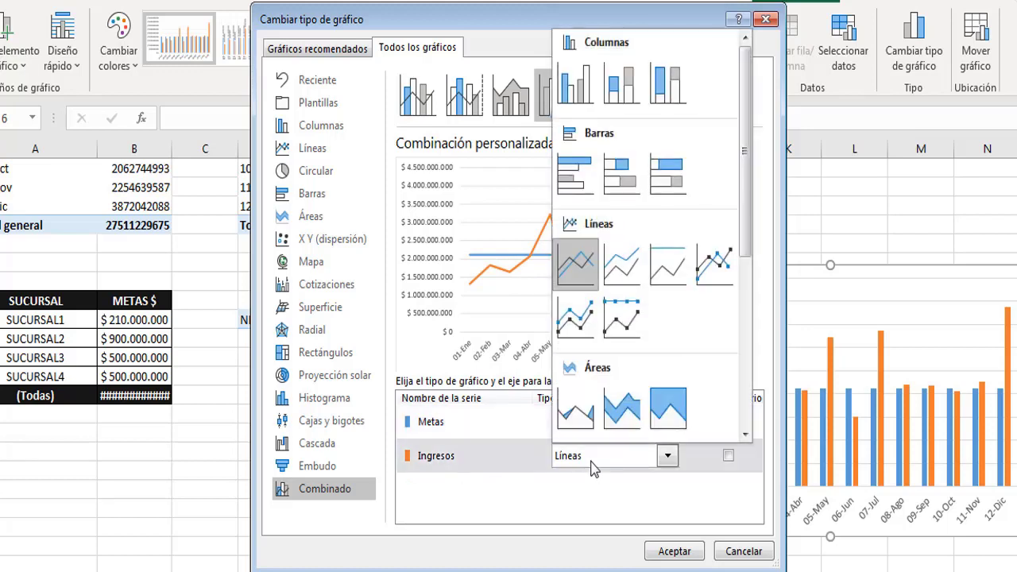
left_click(575, 87)
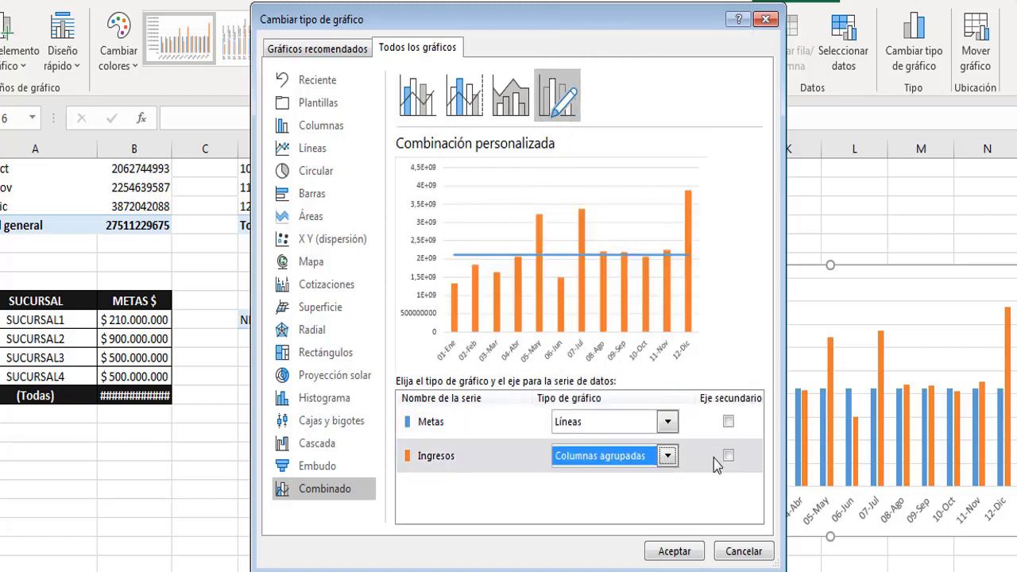
left_click(673, 552)
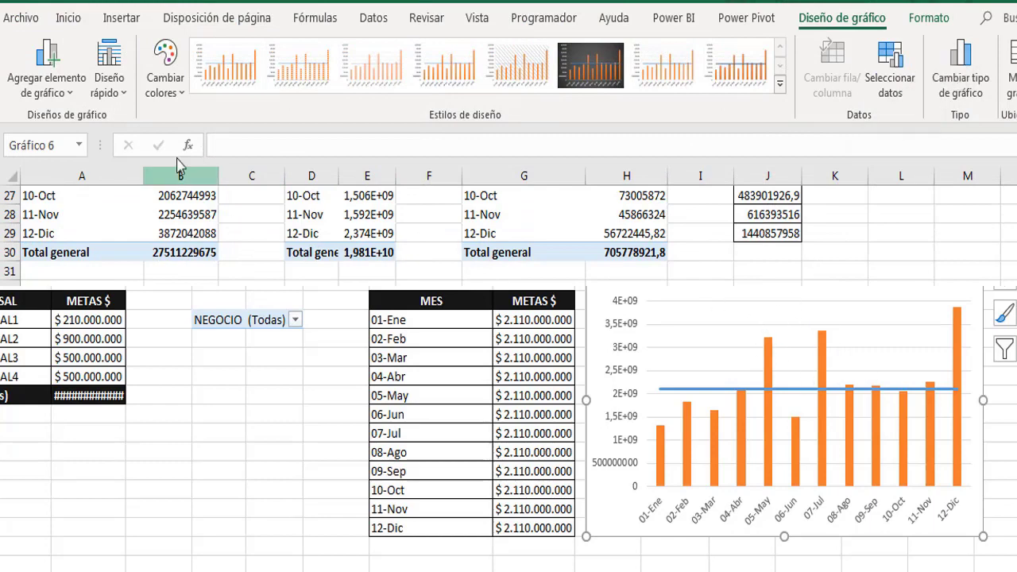
Add a chart title reading 'INGRESOS POR MES'.
left_click(54, 94)
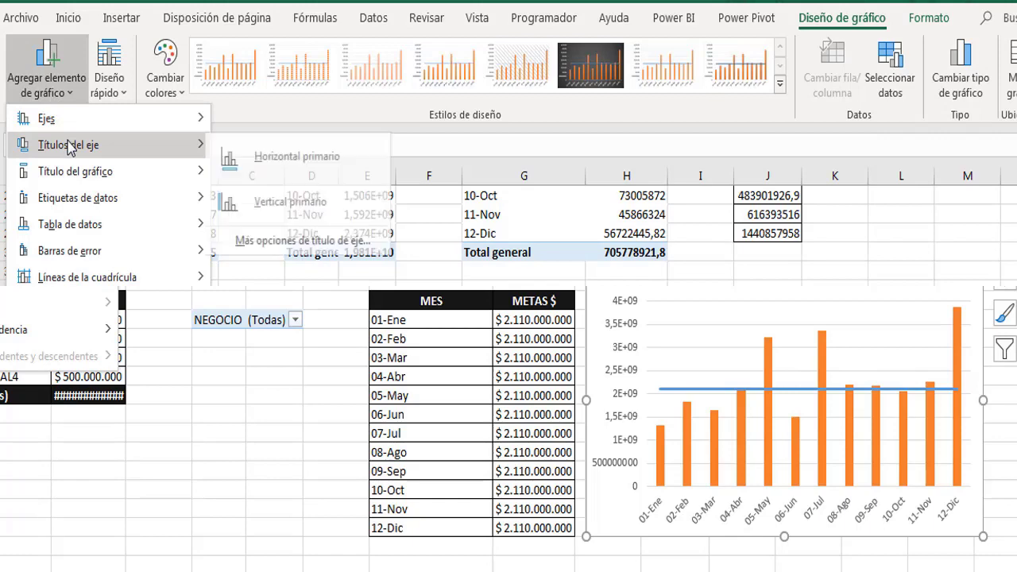
mouse_move(75, 171)
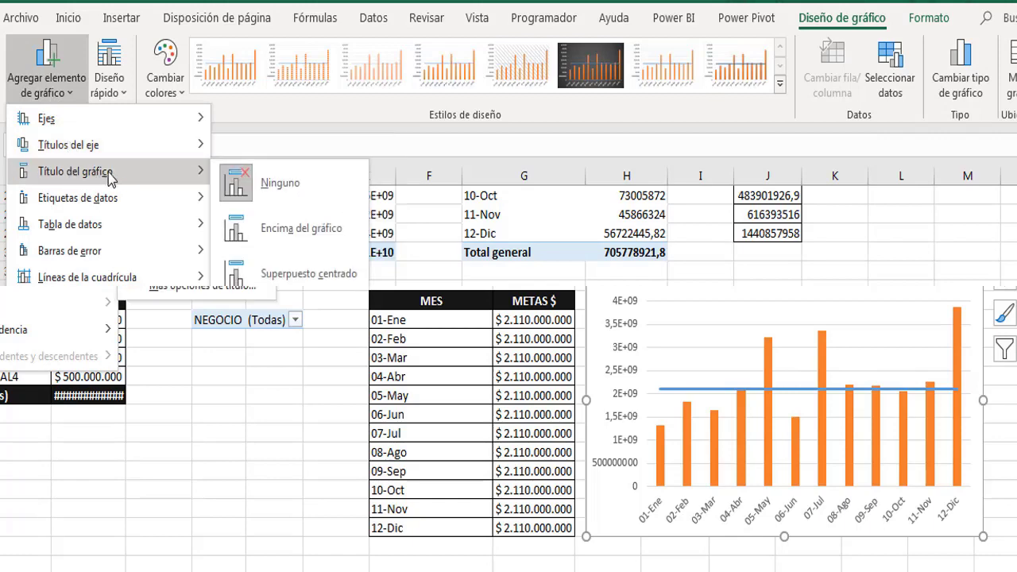
left_click(306, 230)
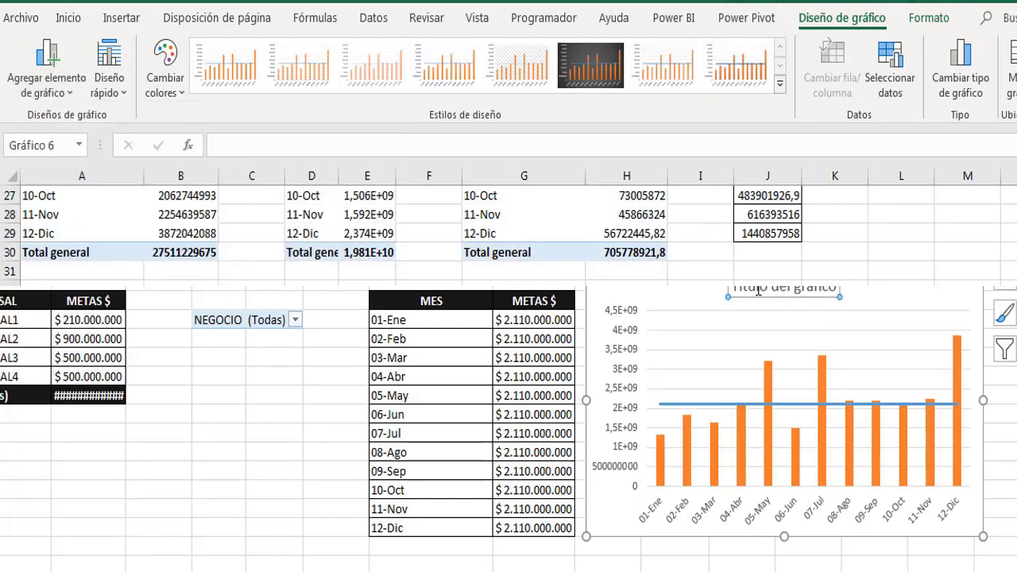
left_click_drag(733, 288, 834, 294)
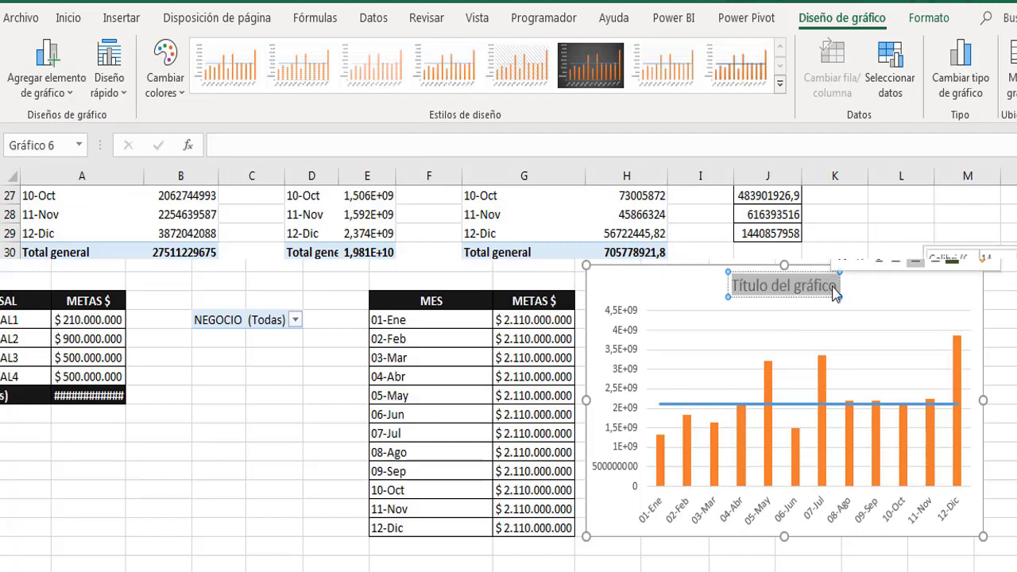
type("INGRE")
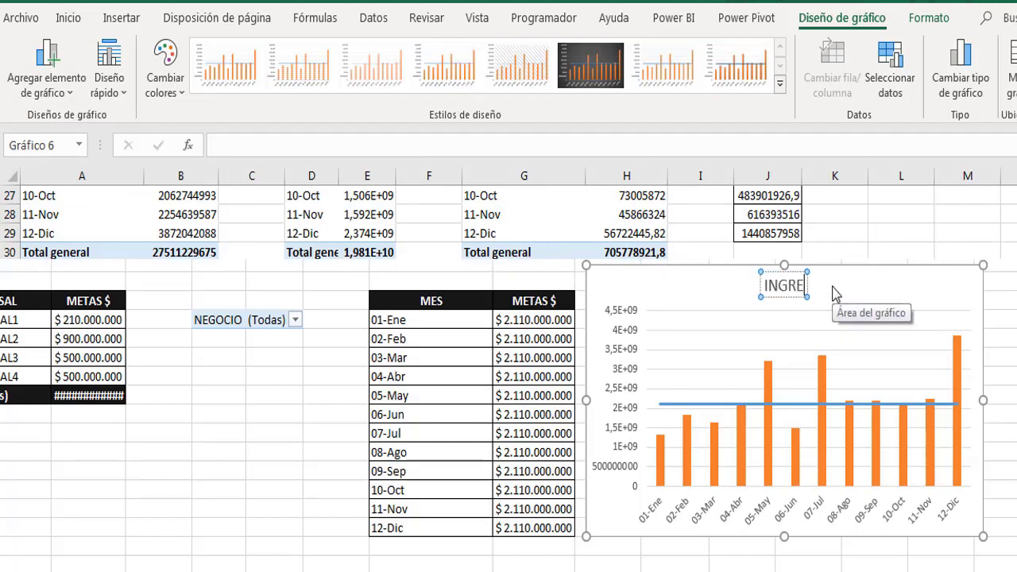
type("SOS POR MES")
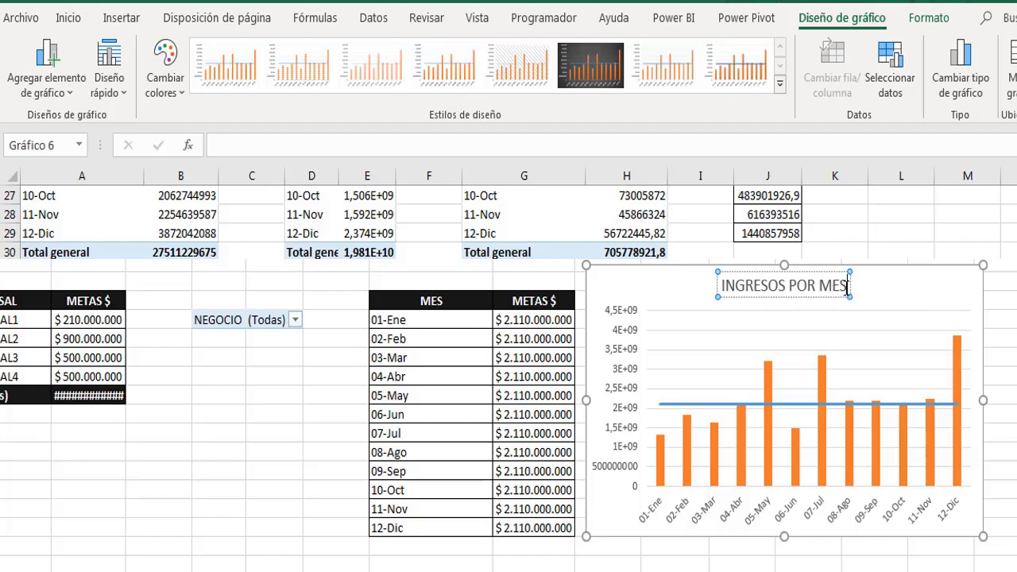
Make the chart title bold and white.
left_click_drag(845, 287, 733, 288)
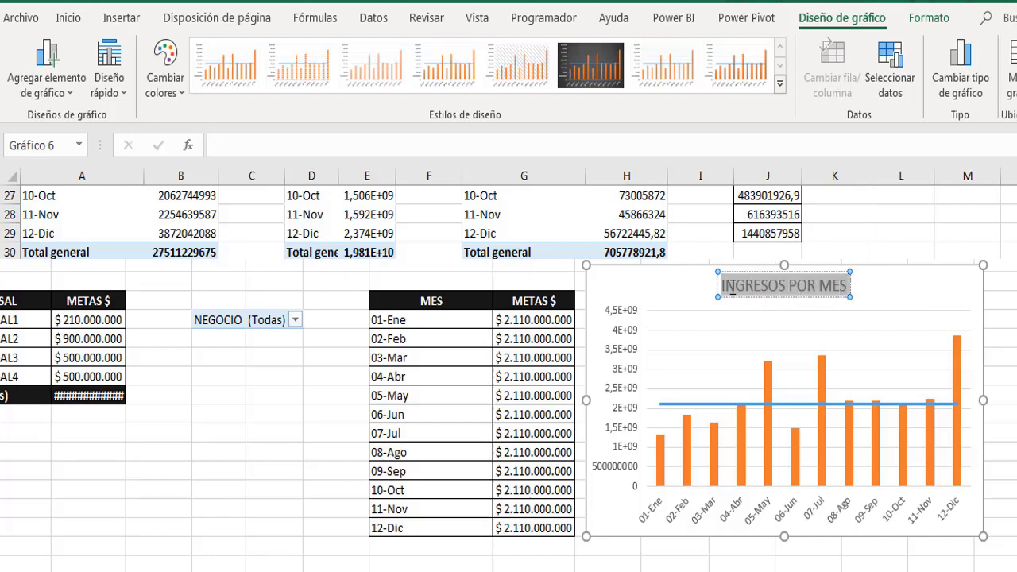
left_click(68, 18)
left_click(94, 83)
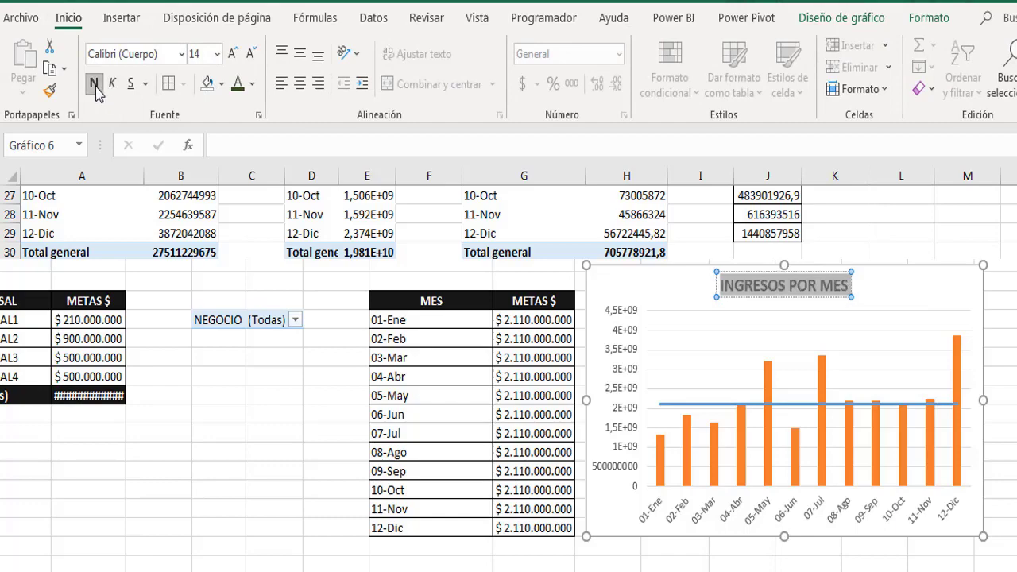
left_click(252, 84)
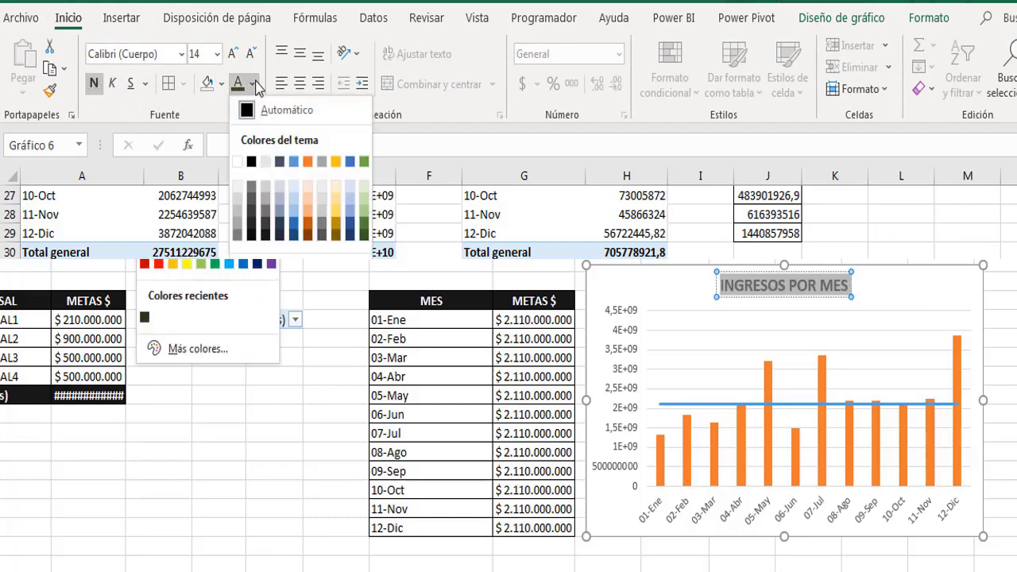
left_click(246, 157)
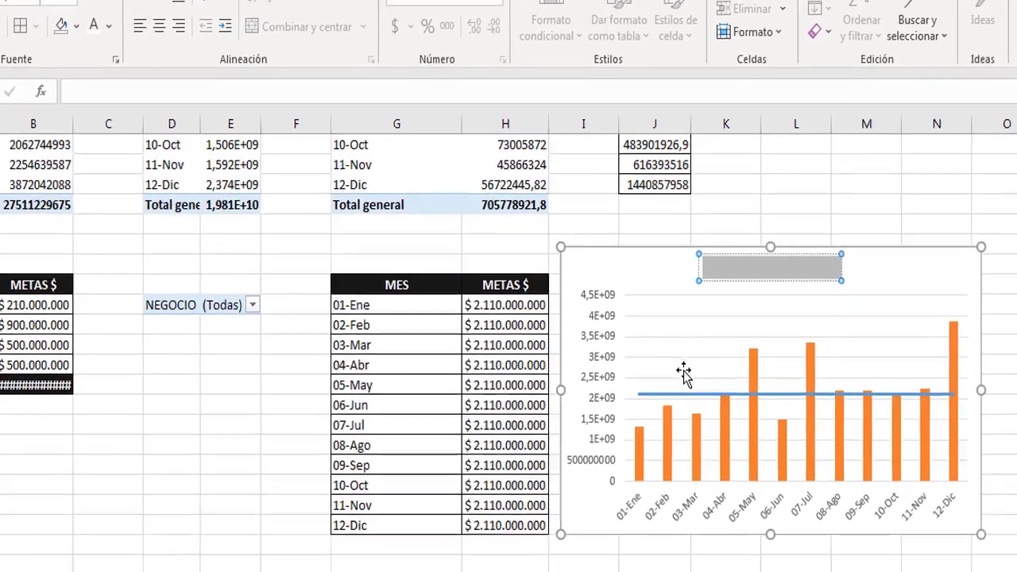
Format the vertical axis numbers as Moneda with the decimals cleared, and bold the month labels.
left_click(684, 371)
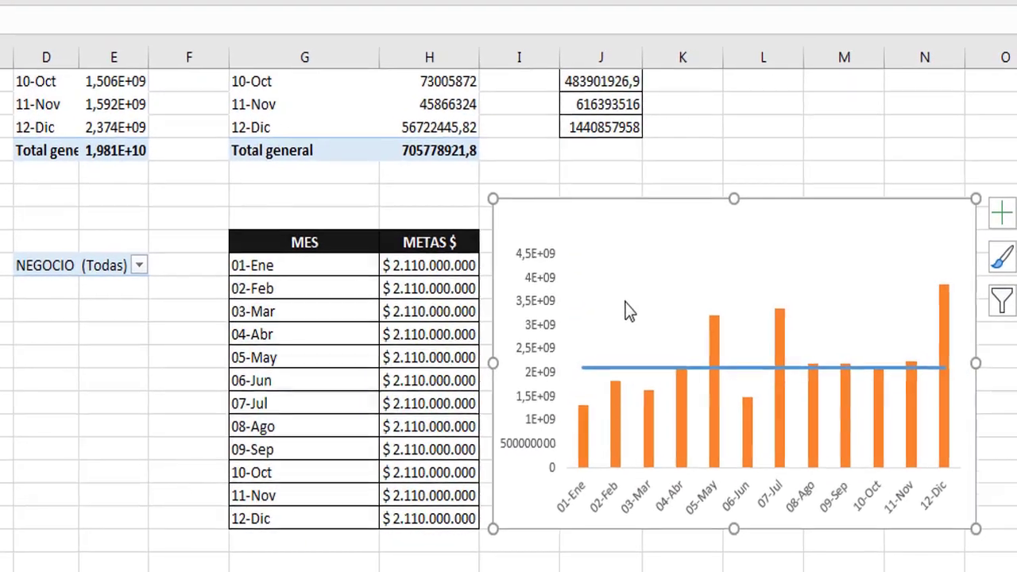
left_click(546, 287)
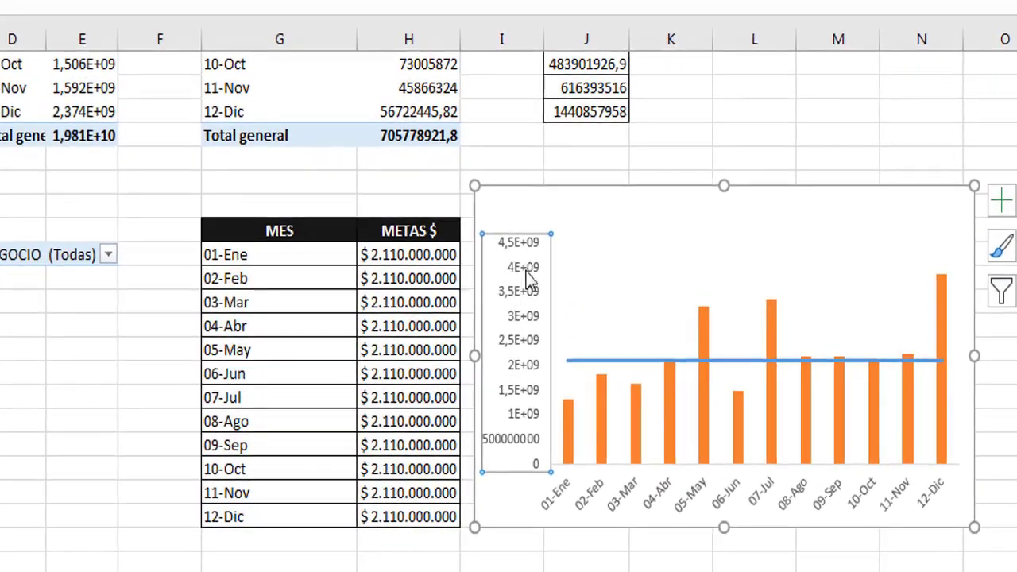
right_click(512, 341)
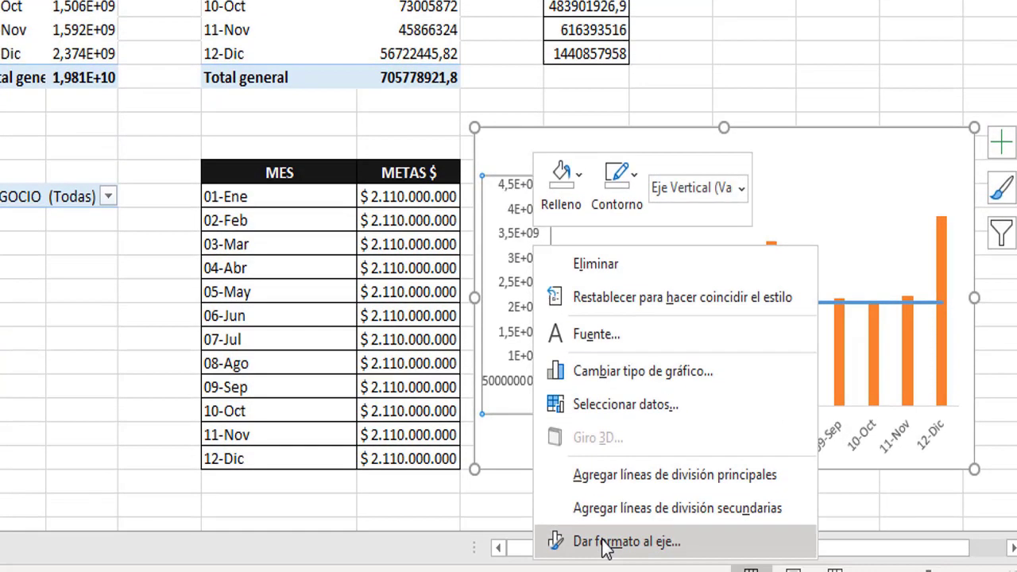
left_click(604, 544)
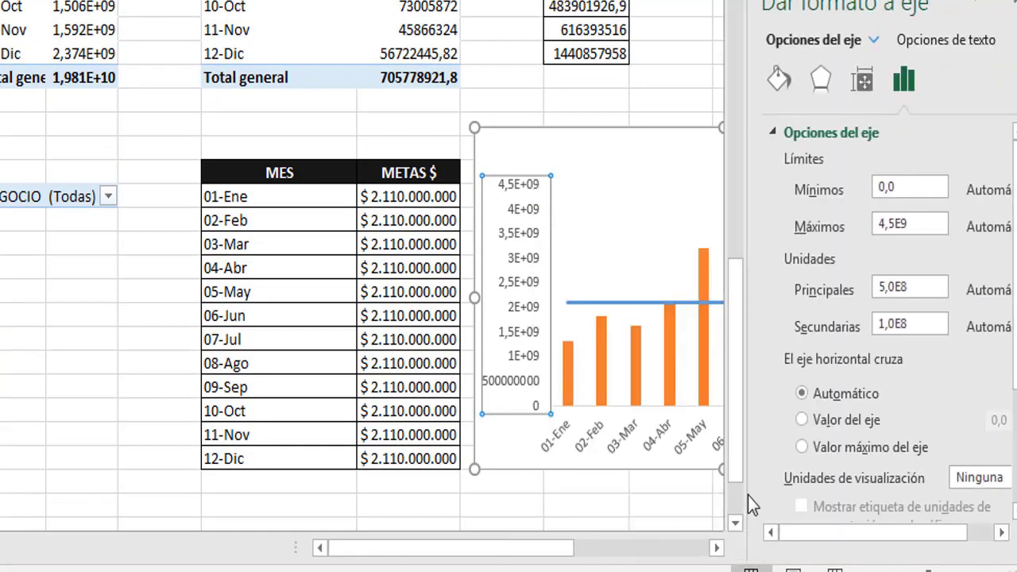
scroll(938, 229, "down", 1)
scroll(935, 288, "down", 1)
scroll(934, 296, "down", 1)
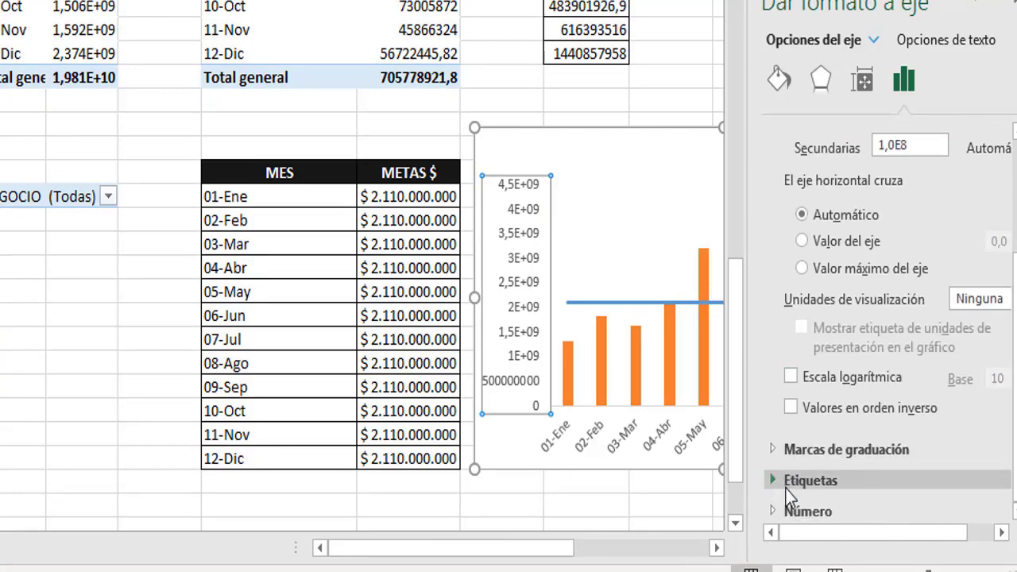
left_click(822, 511)
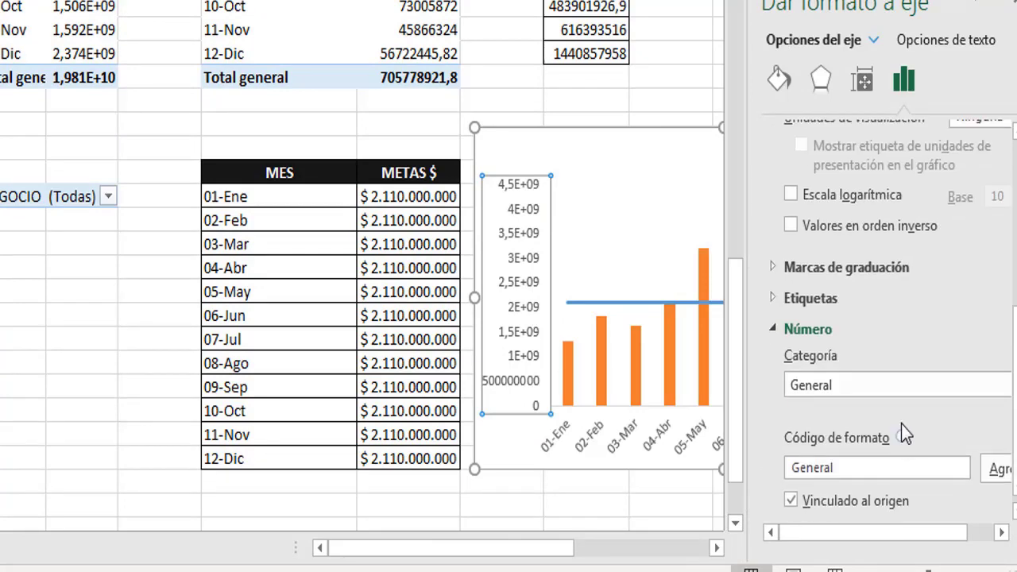
left_click(857, 395)
left_click(838, 159)
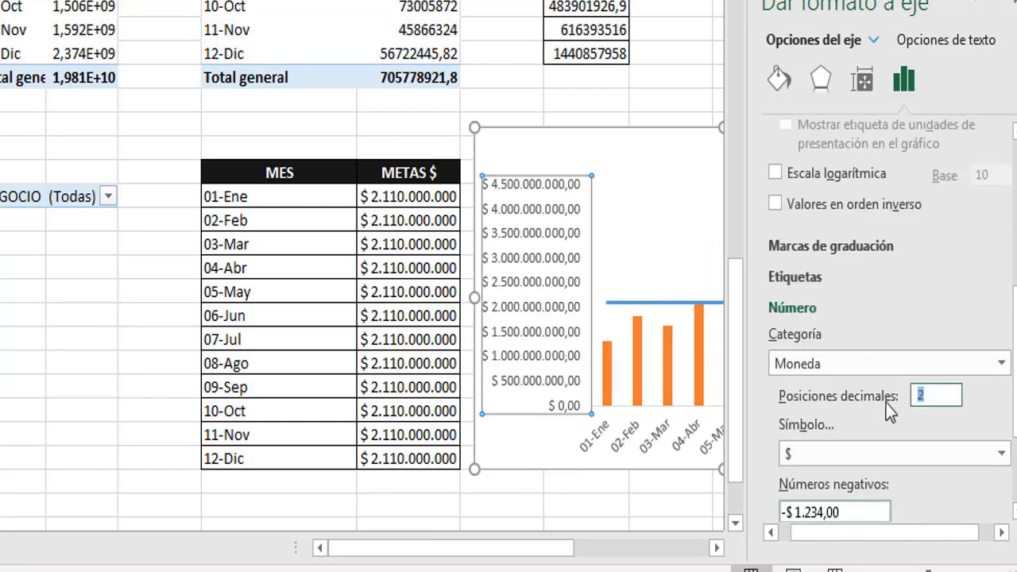
key("BackSpace")
scroll(935, 480, "down", 3)
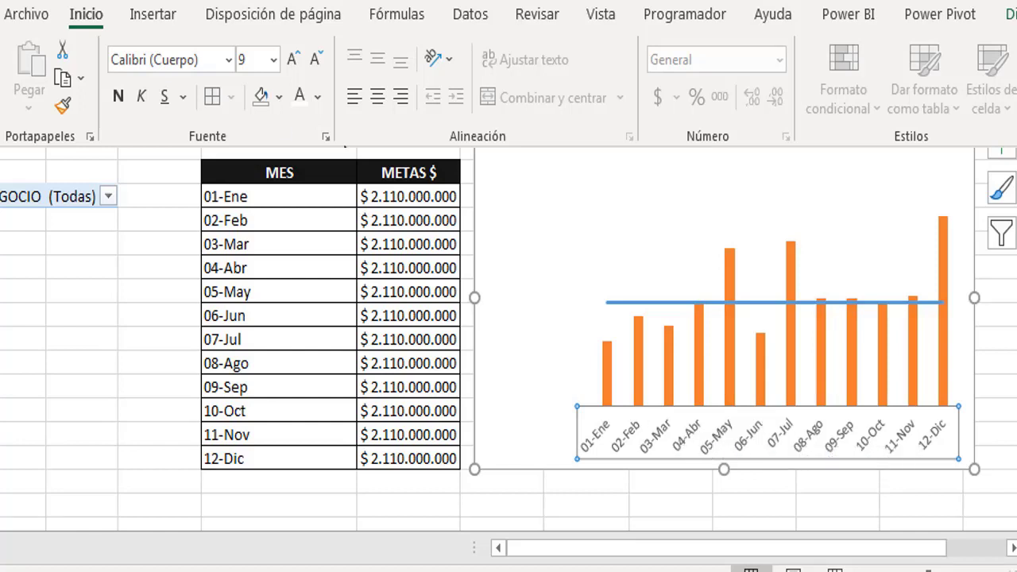
left_click(118, 96)
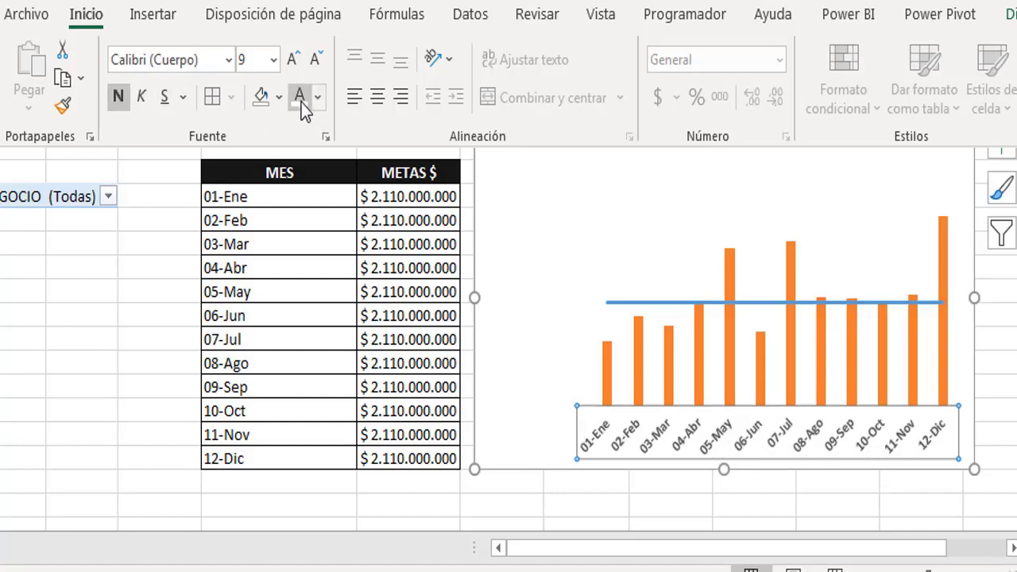
Make the axis labels white and fill the chart background dark green.
left_click(301, 97)
left_click(749, 159)
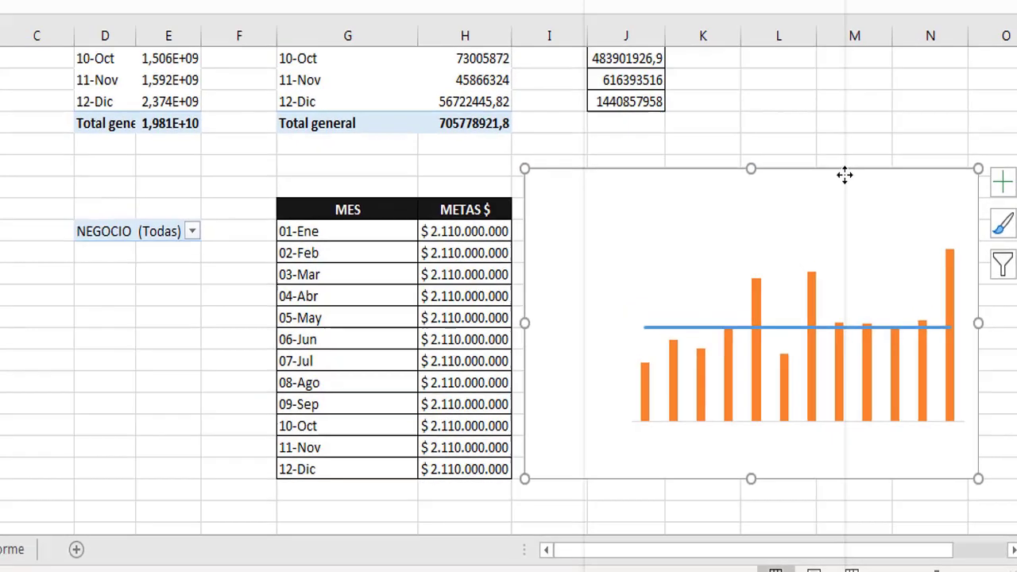
right_click(827, 136)
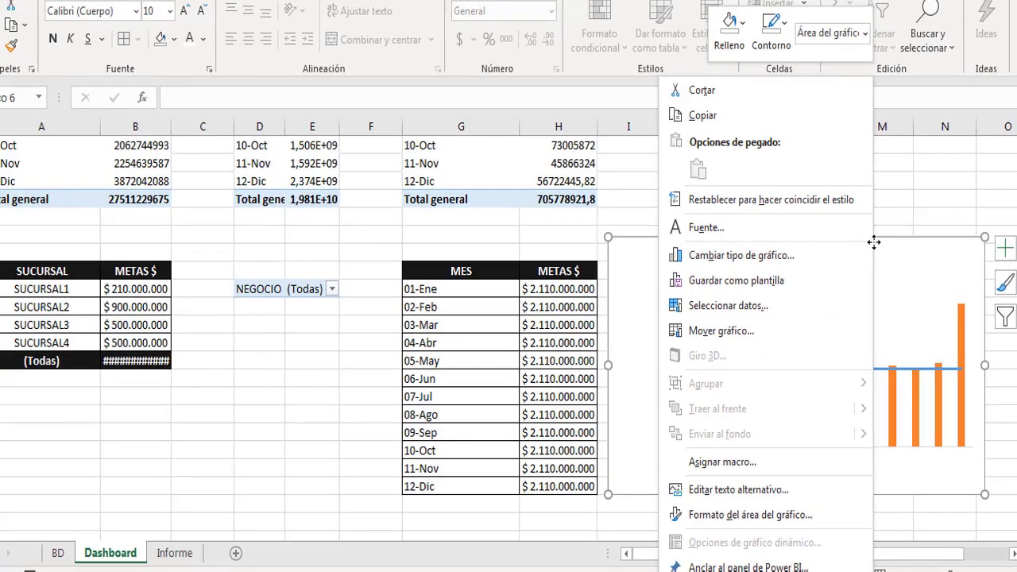
left_click(733, 46)
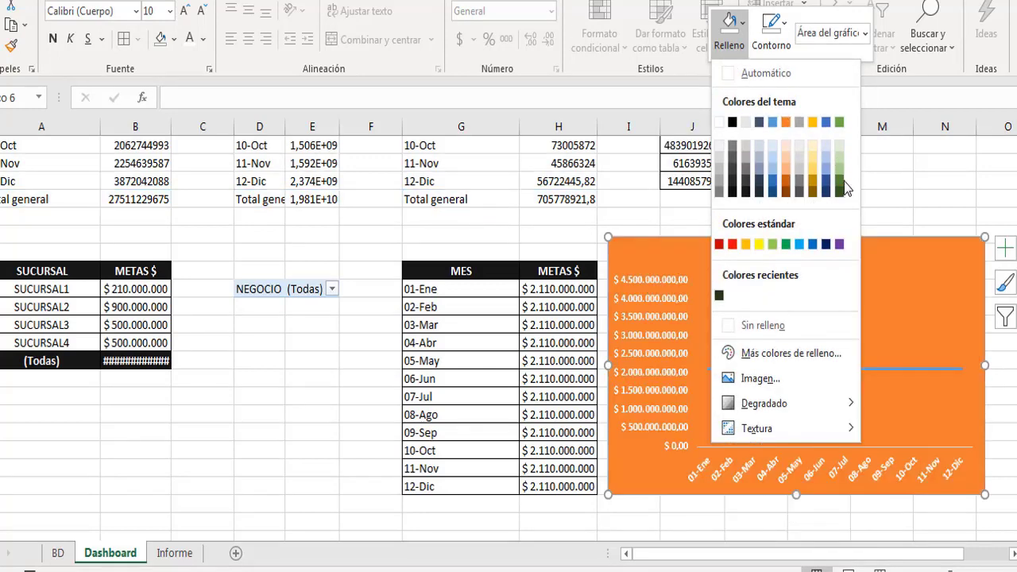
left_click(842, 194)
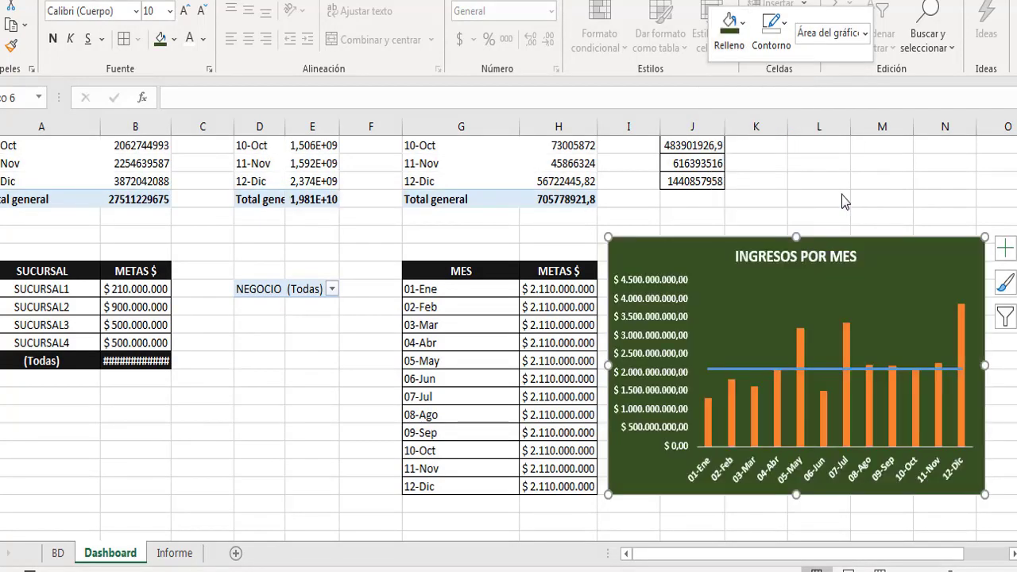
Switch the chart background to a gradient fill with a dark green first stop.
right_click(884, 251)
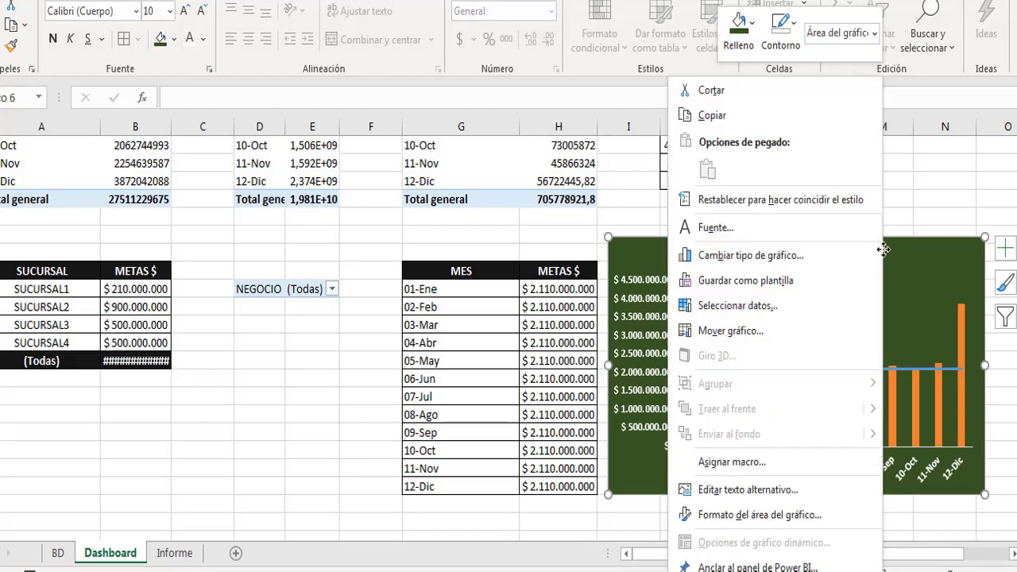
left_click(730, 49)
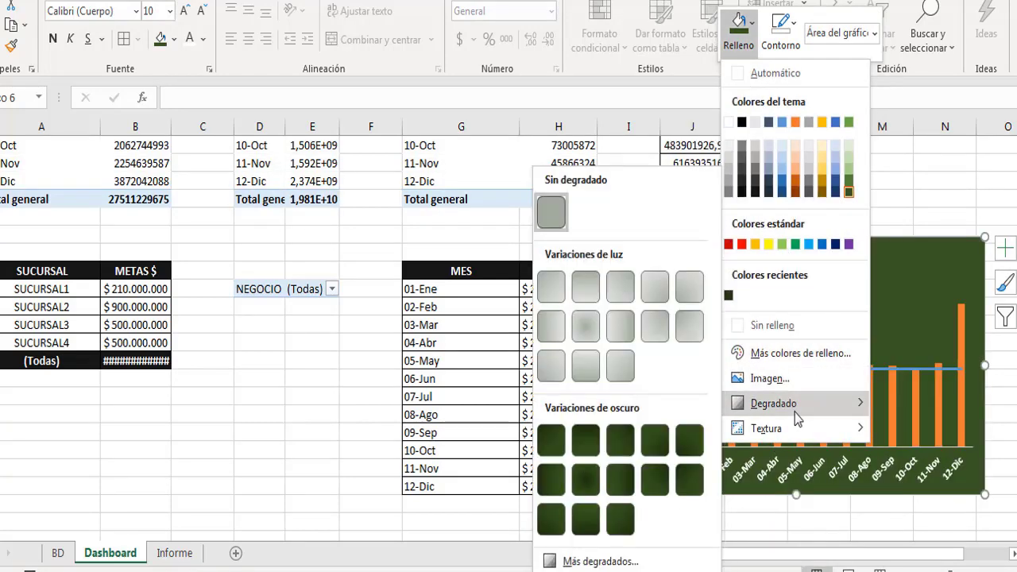
mouse_move(773, 403)
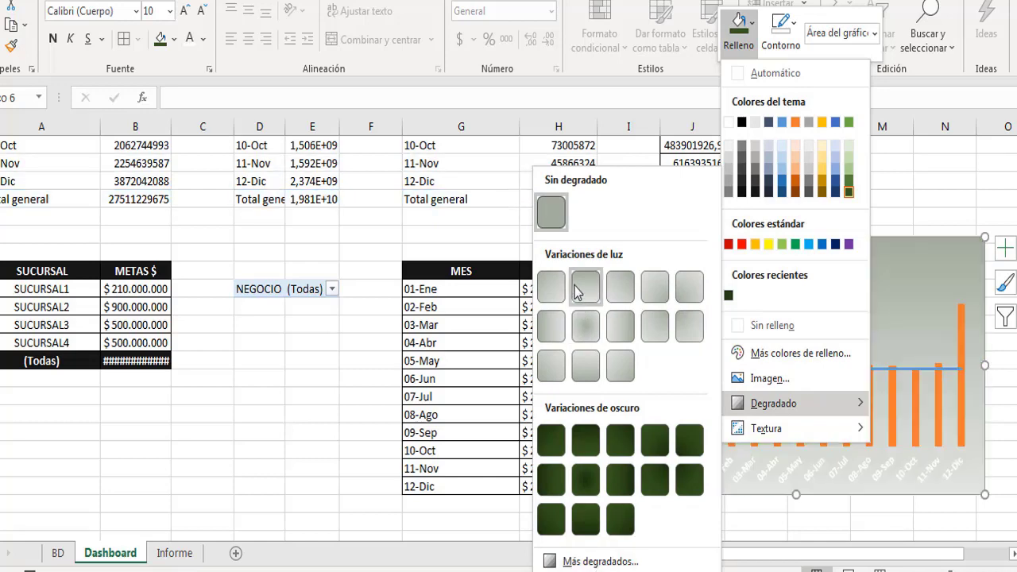
left_click(600, 561)
scroll(935, 263, "down", 2)
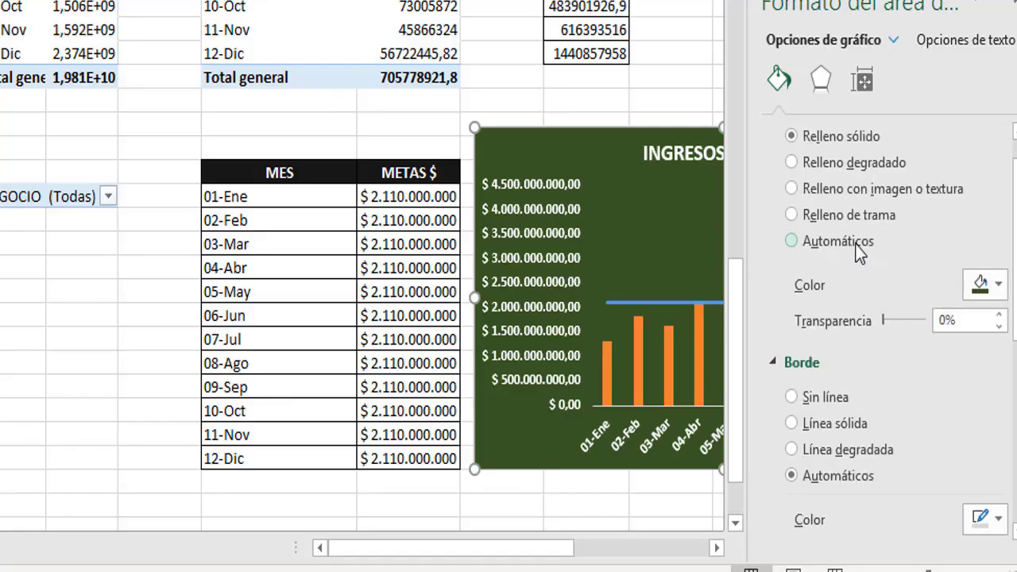
left_click(807, 168)
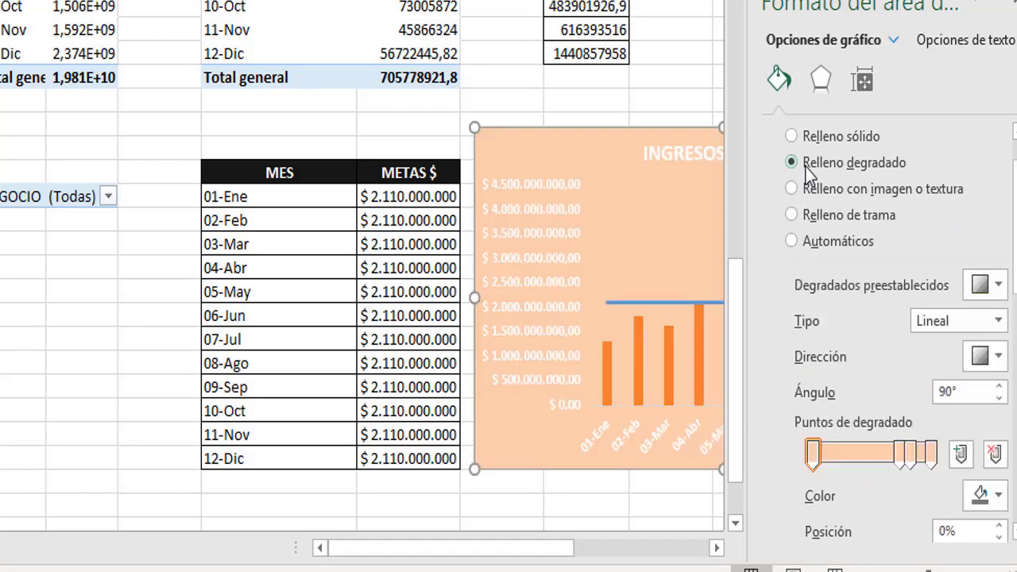
left_click(973, 493)
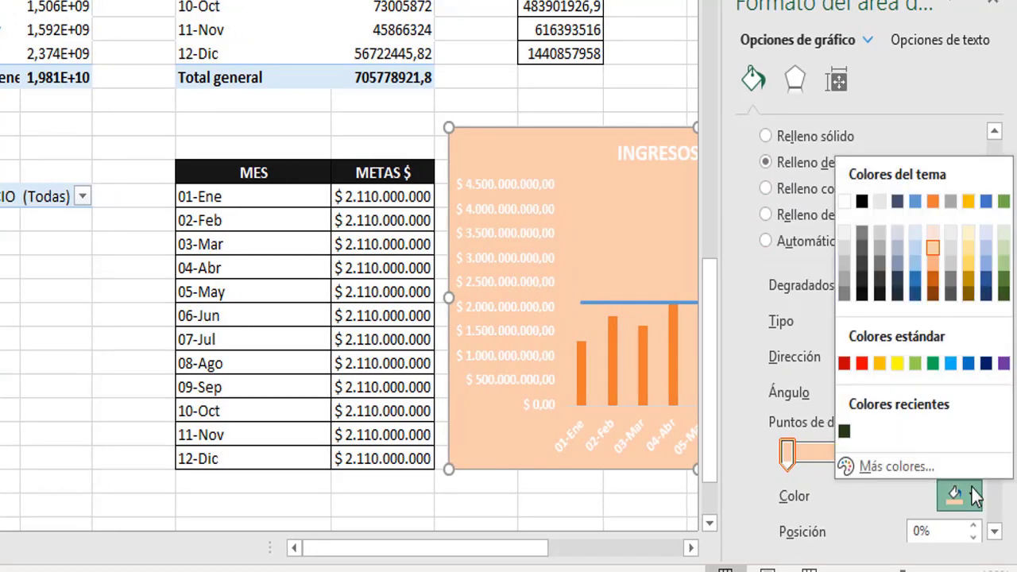
left_click(1003, 293)
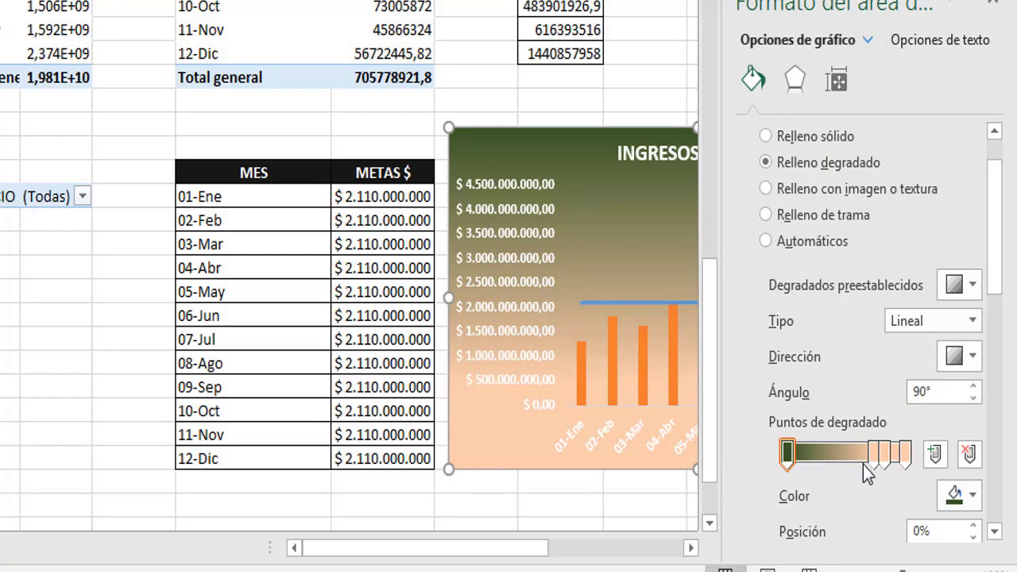
Colour the 74% and 100% gradient stops dark green and close the formatting pane.
left_click(873, 455)
left_click(957, 495)
left_click(883, 369)
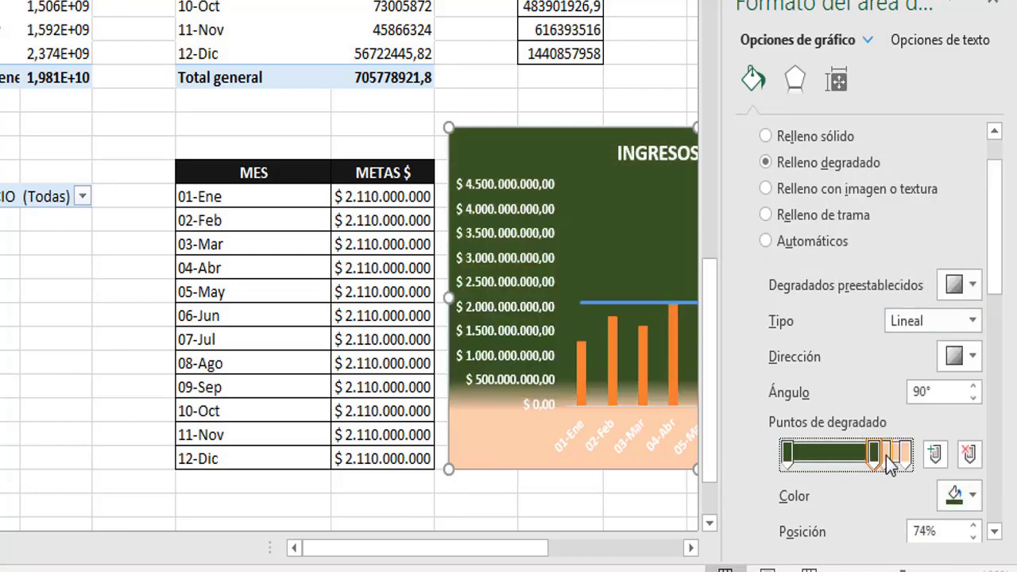
left_click(890, 454)
left_click(973, 496)
left_click(1003, 294)
left_click(905, 455)
left_click(973, 496)
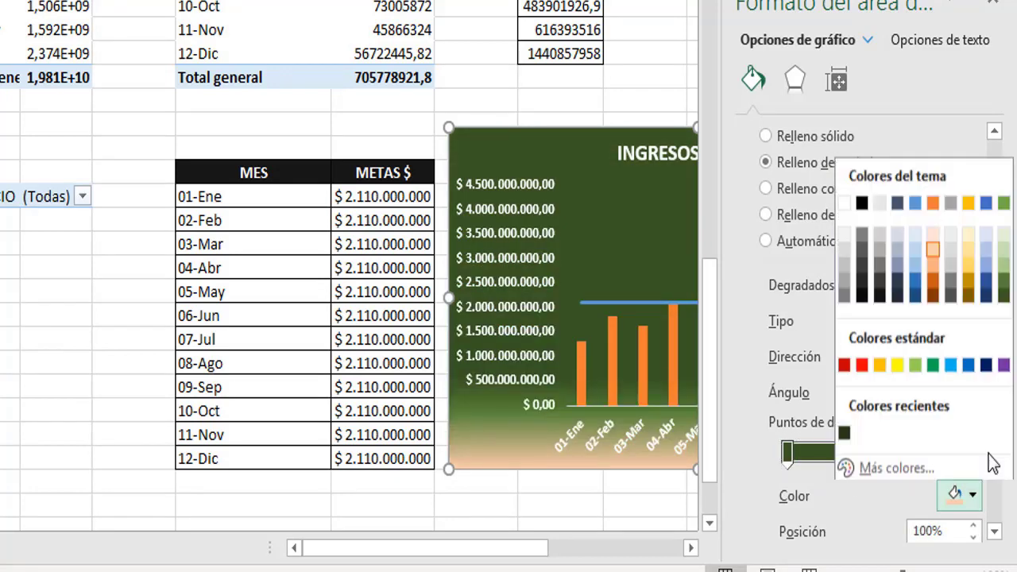
left_click(1003, 293)
left_click(574, 92)
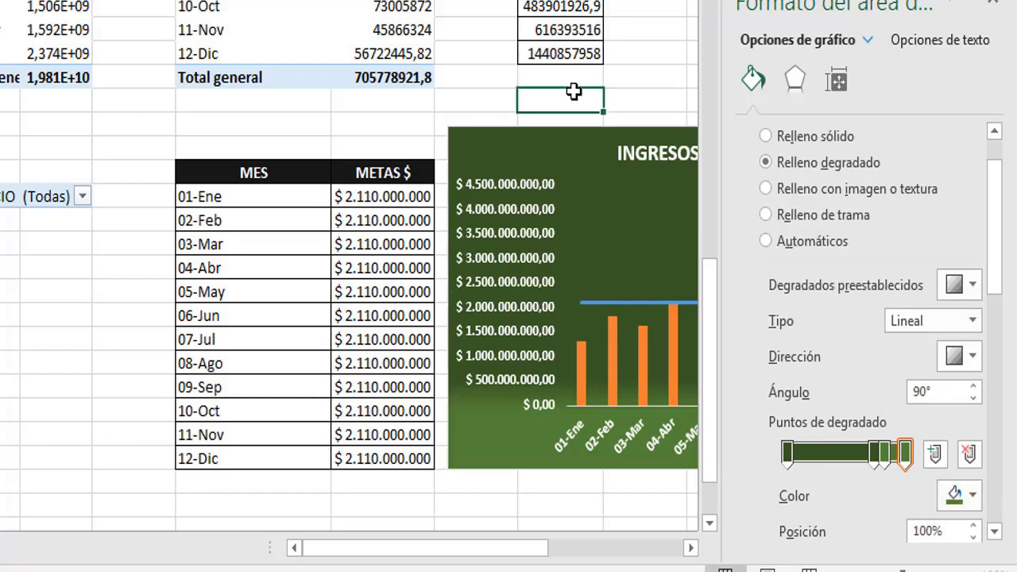
left_click(993, 5)
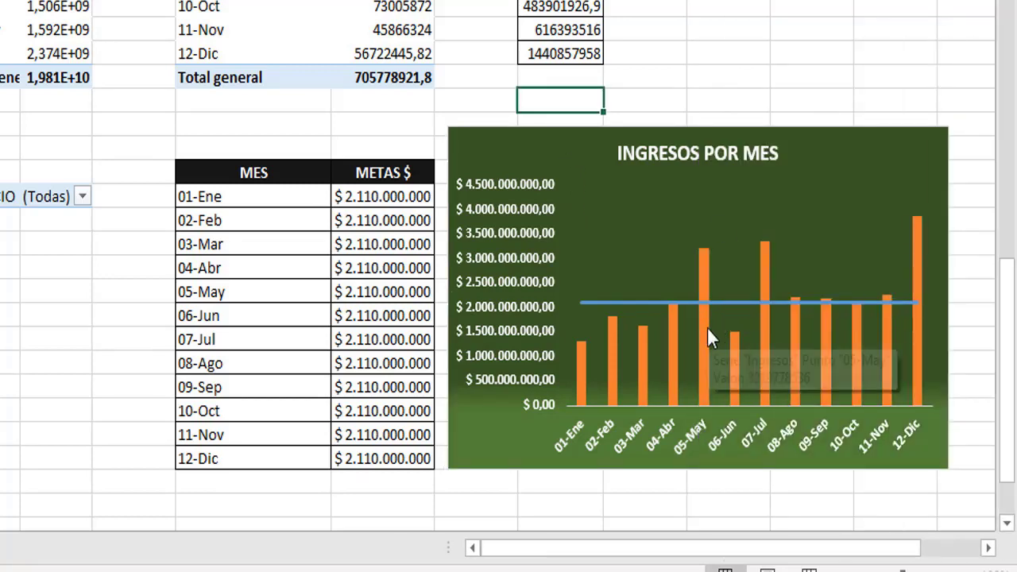
mouse_move(703, 334)
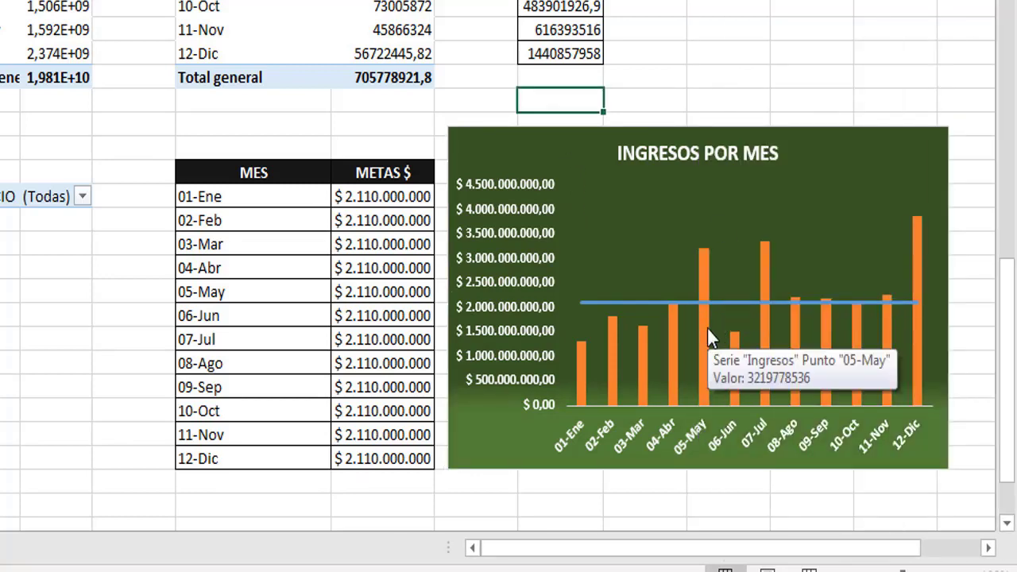
Fill the Ingresos revenue columns white instead of orange.
left_click(708, 328)
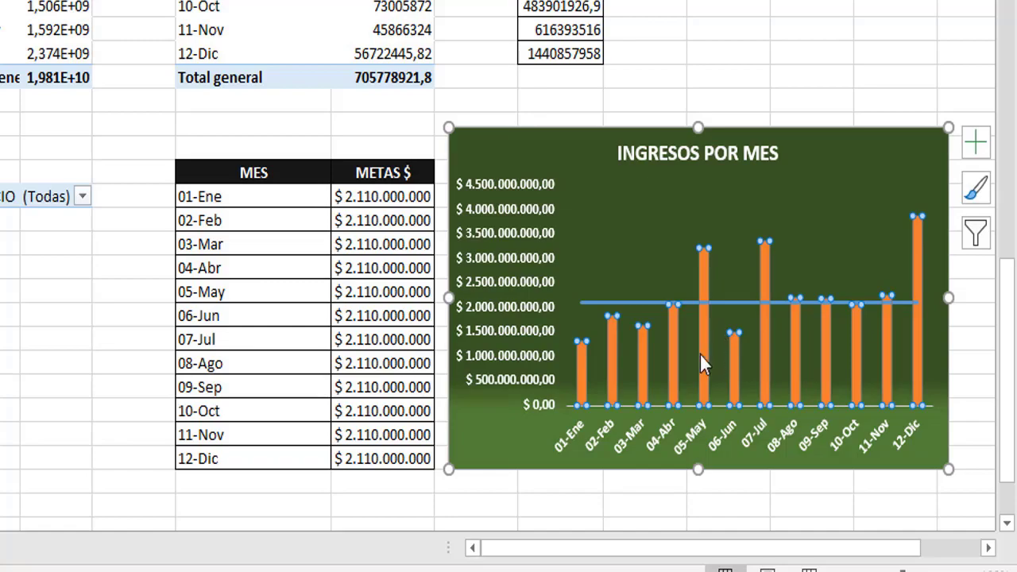
right_click(705, 353)
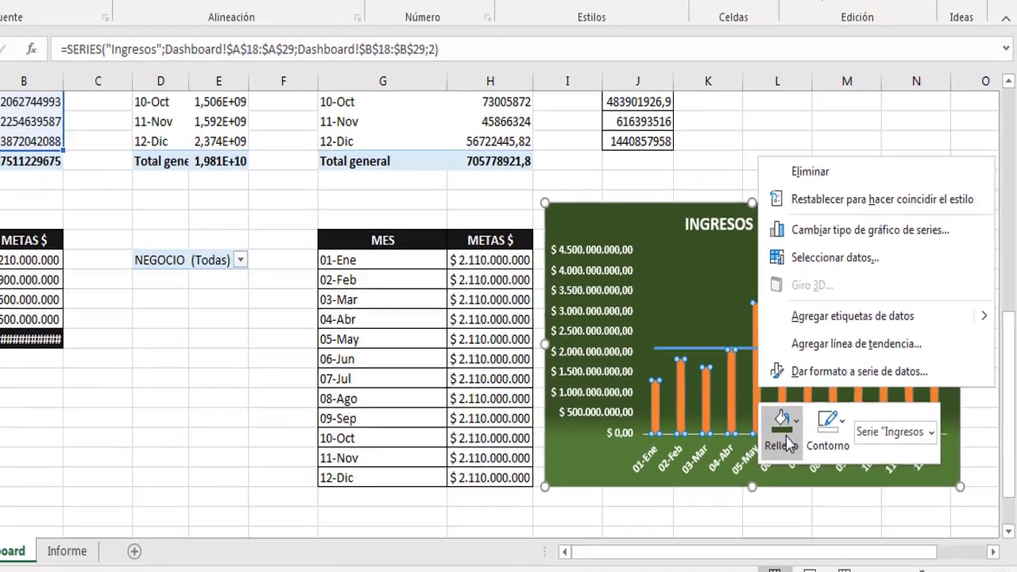
left_click(786, 442)
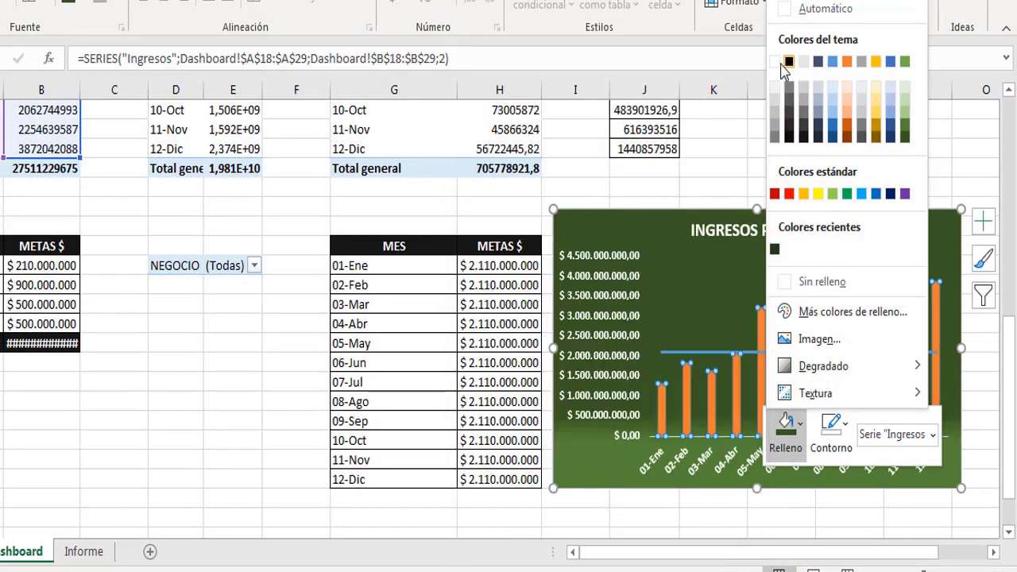
left_click(775, 62)
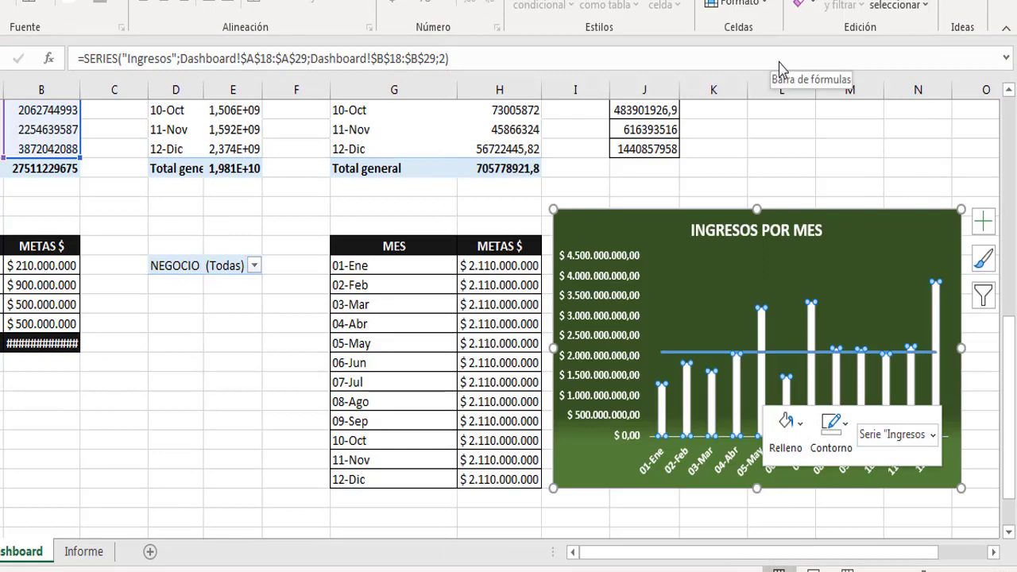
right_click(759, 388)
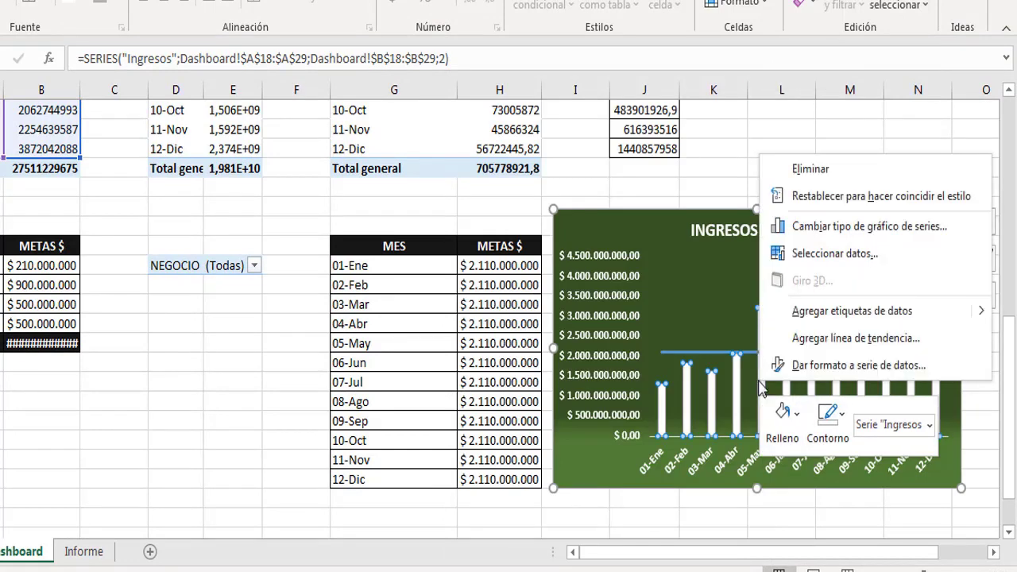
Set the Ingresos series overlap to 0% and gap width to 65%.
left_click(802, 365)
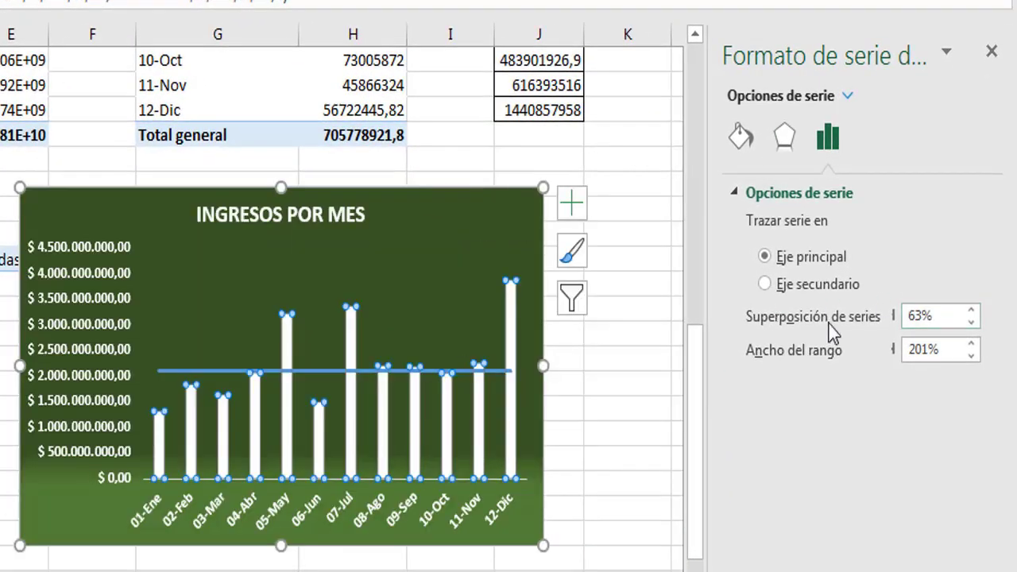
double_click(922, 315)
type("0")
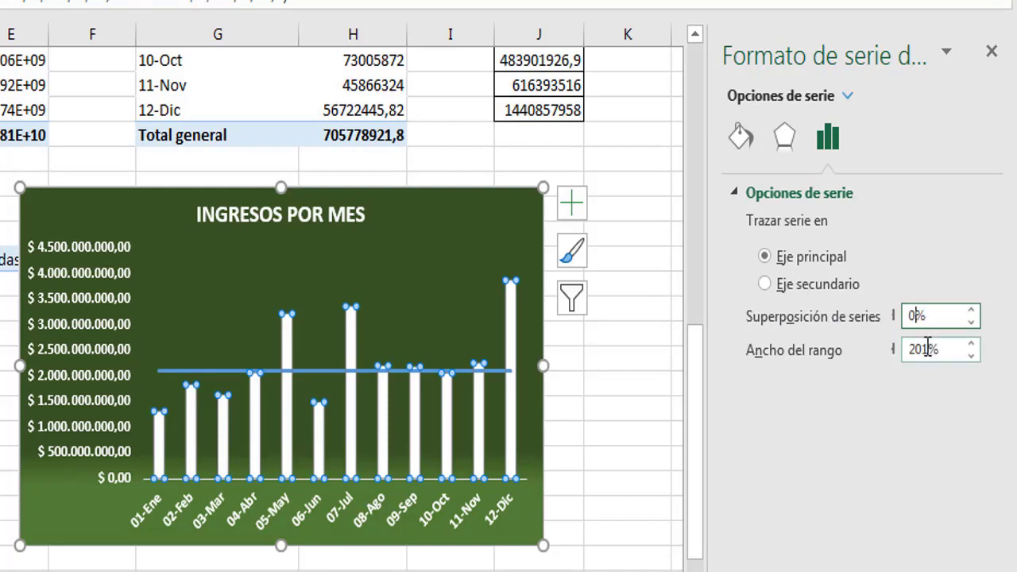
double_click(924, 350)
type("6")
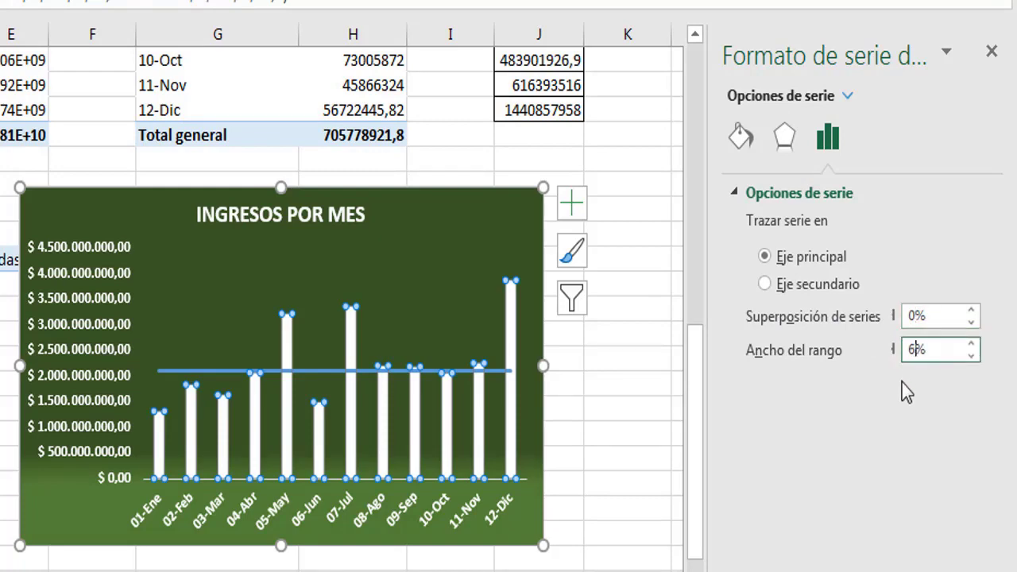
type("5")
key("Return")
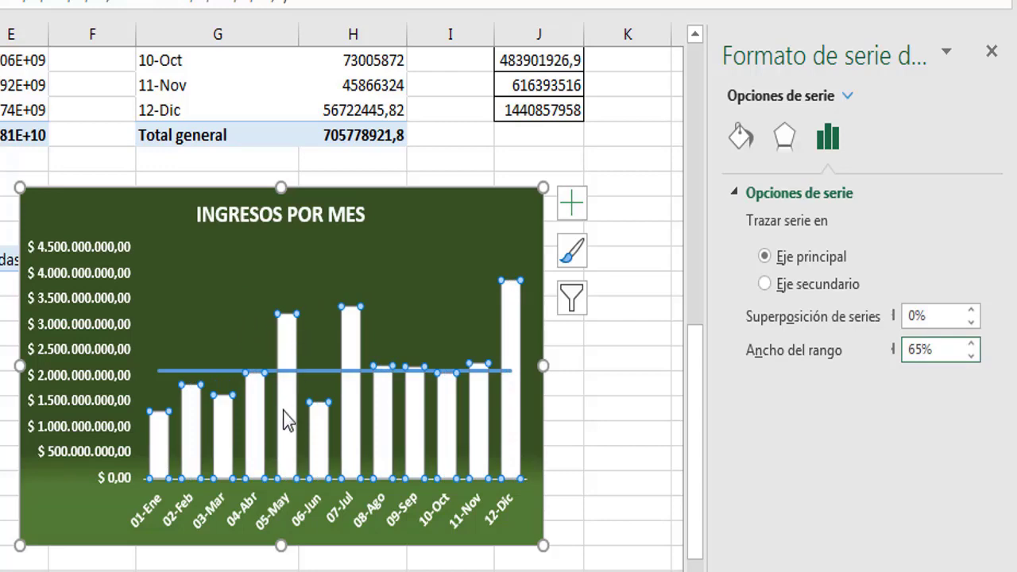
left_click(313, 372)
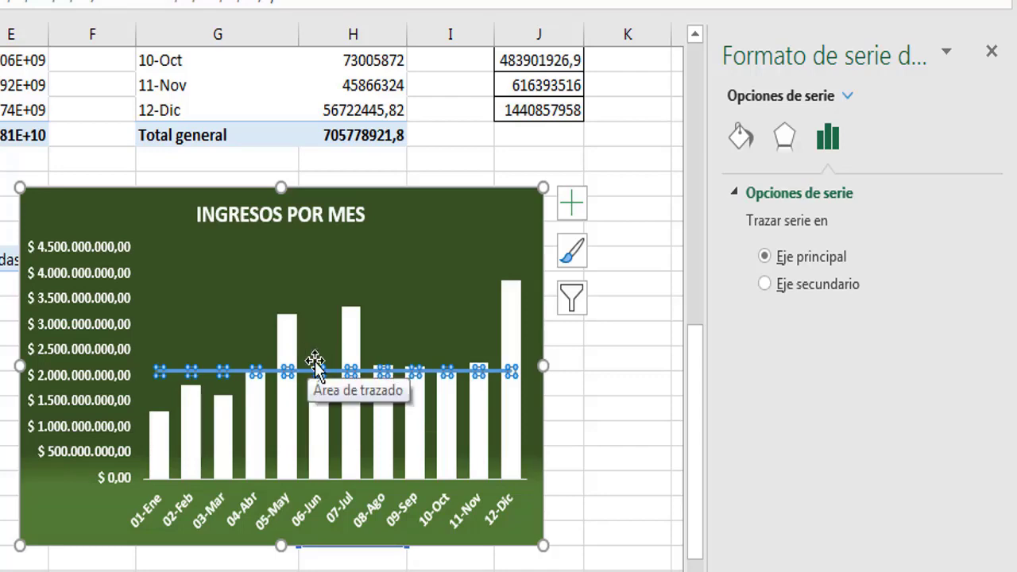
Change the Metas target line colour from blue to dark red.
right_click(315, 371)
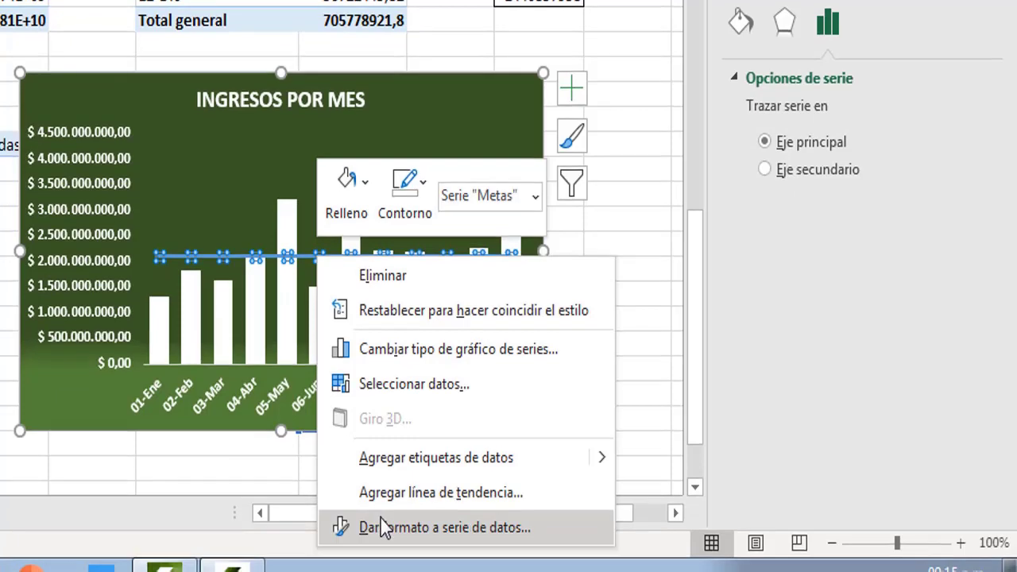
left_click(381, 521)
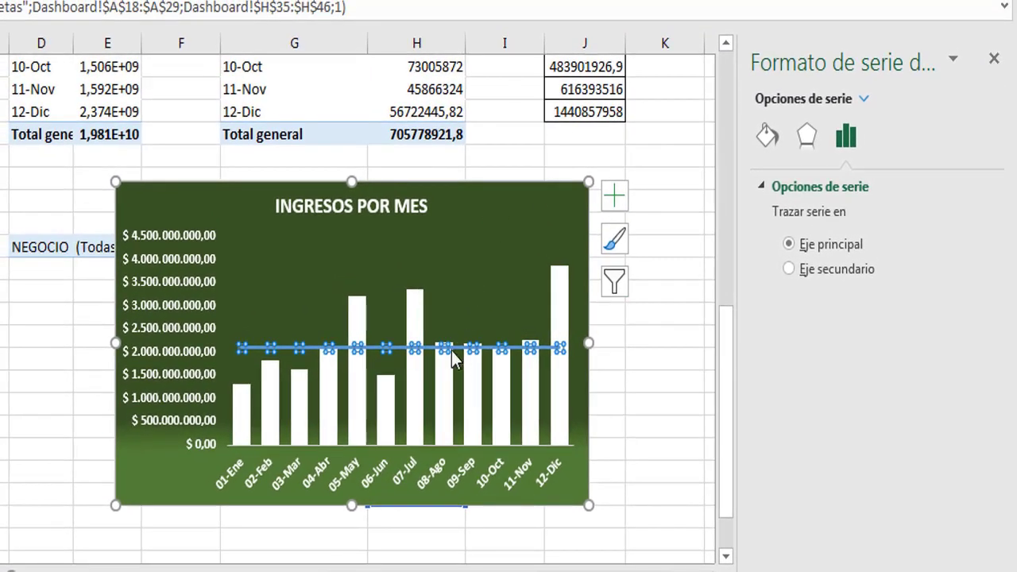
right_click(453, 354)
left_click(749, 138)
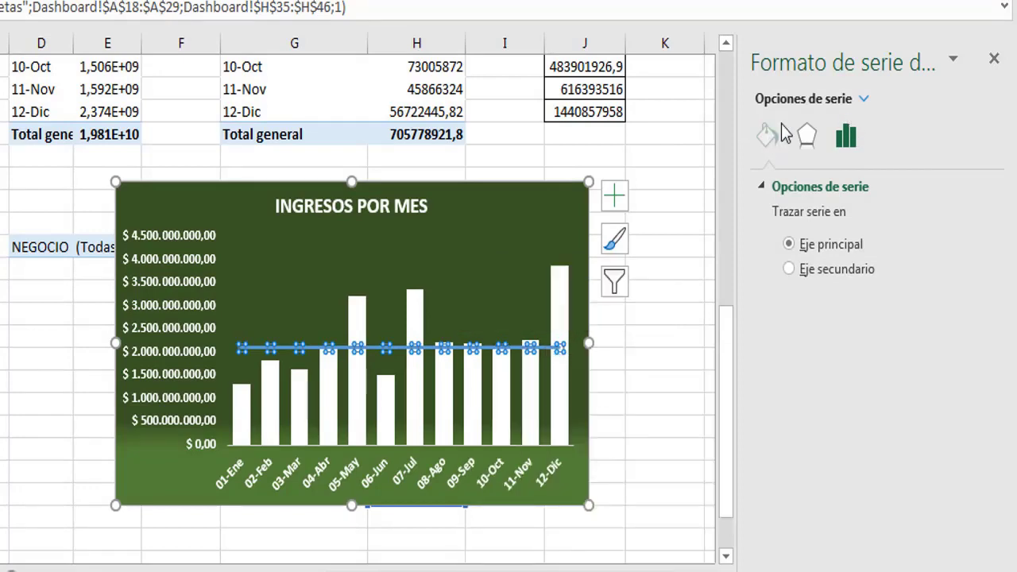
left_click(782, 131)
scroll(965, 361, "down", 3)
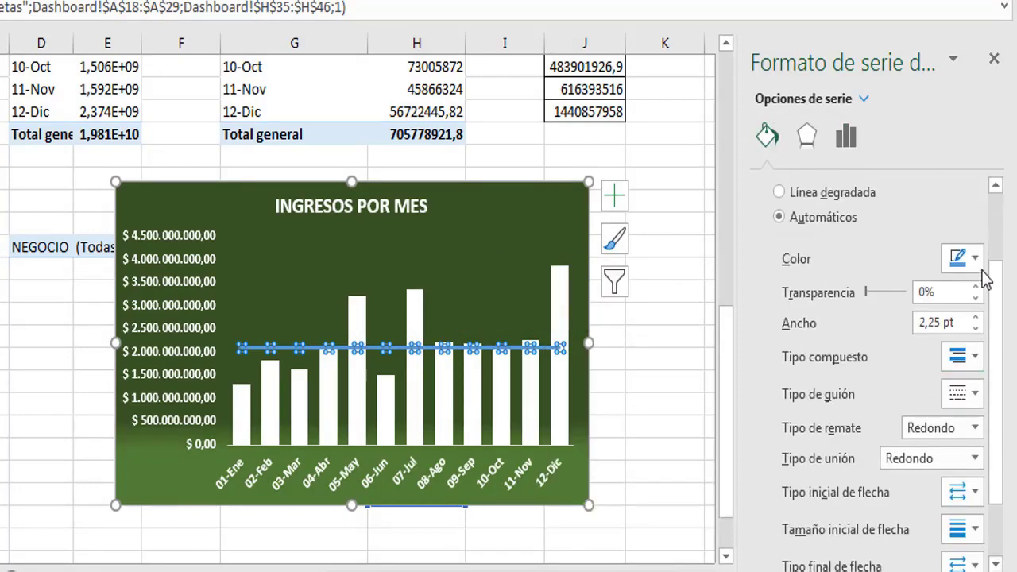
left_click(970, 259)
left_click(935, 408)
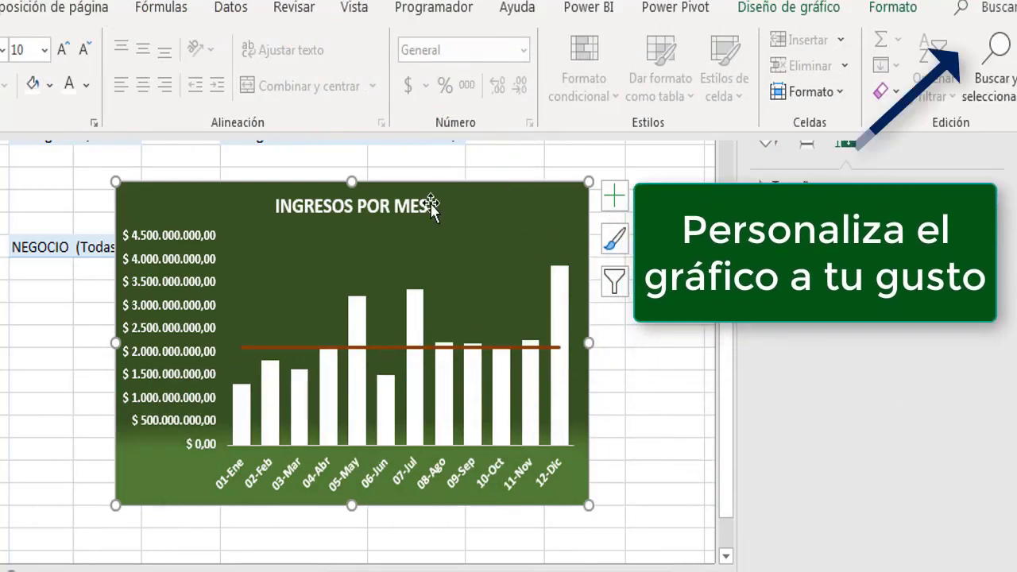
Set the chart height to 8,21 cm and start changing its width.
left_click(884, 14)
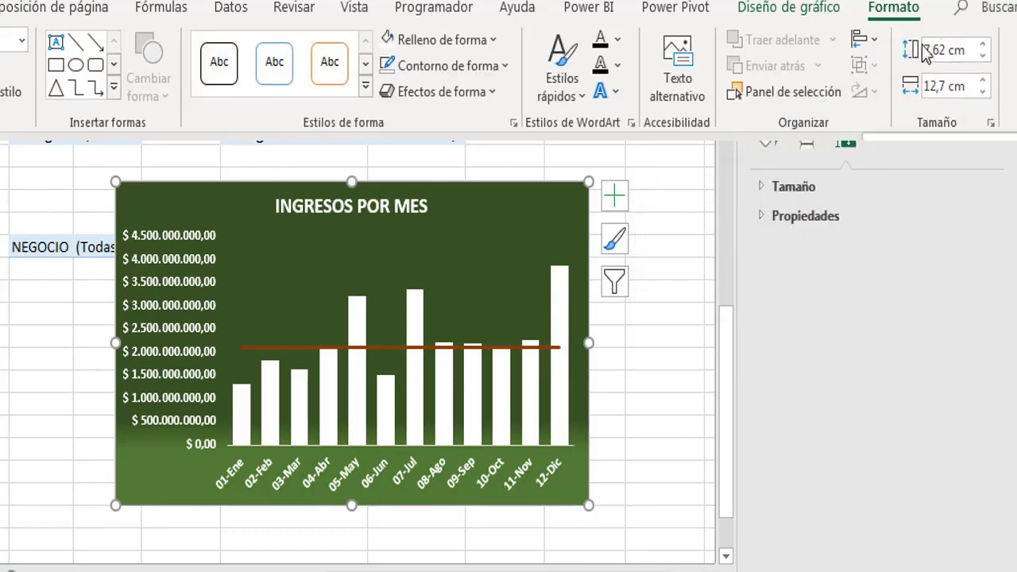
left_click(926, 50)
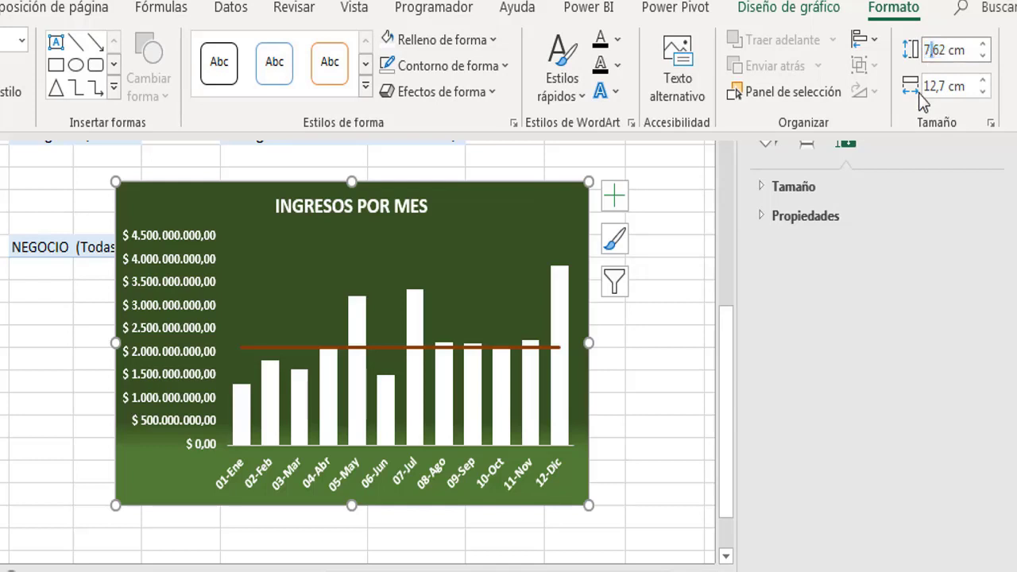
type("8,21")
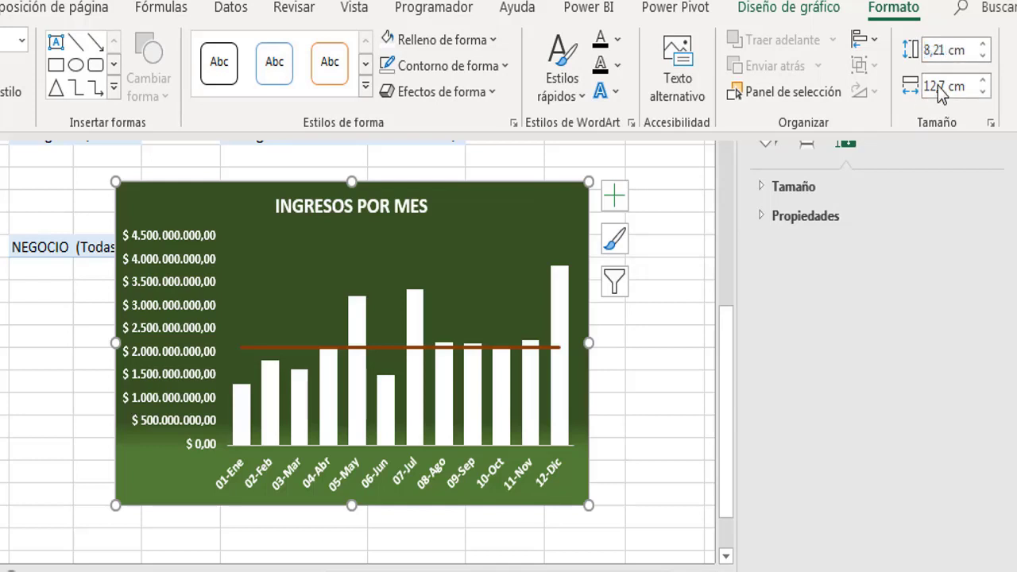
key("Return")
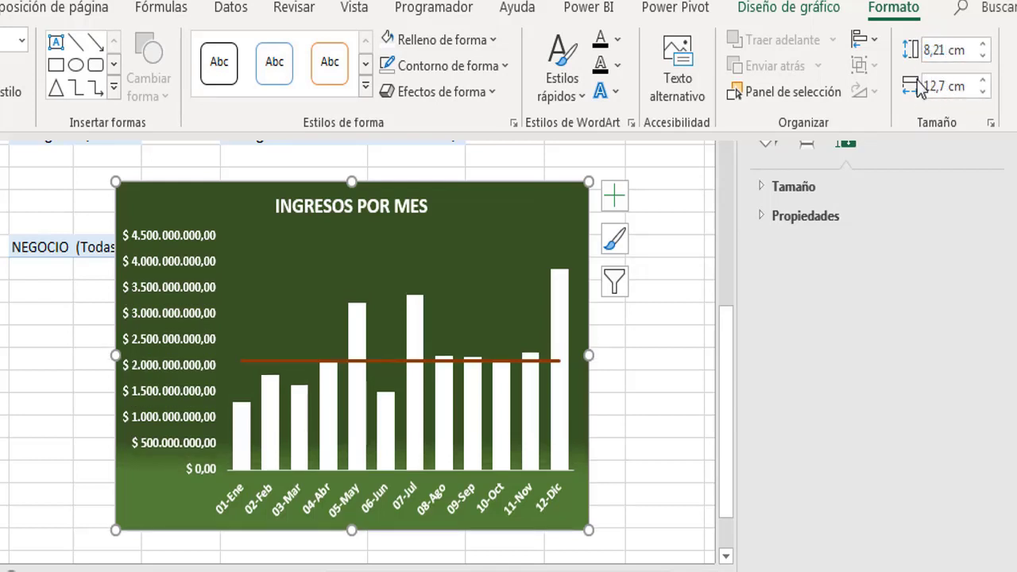
left_click(934, 87)
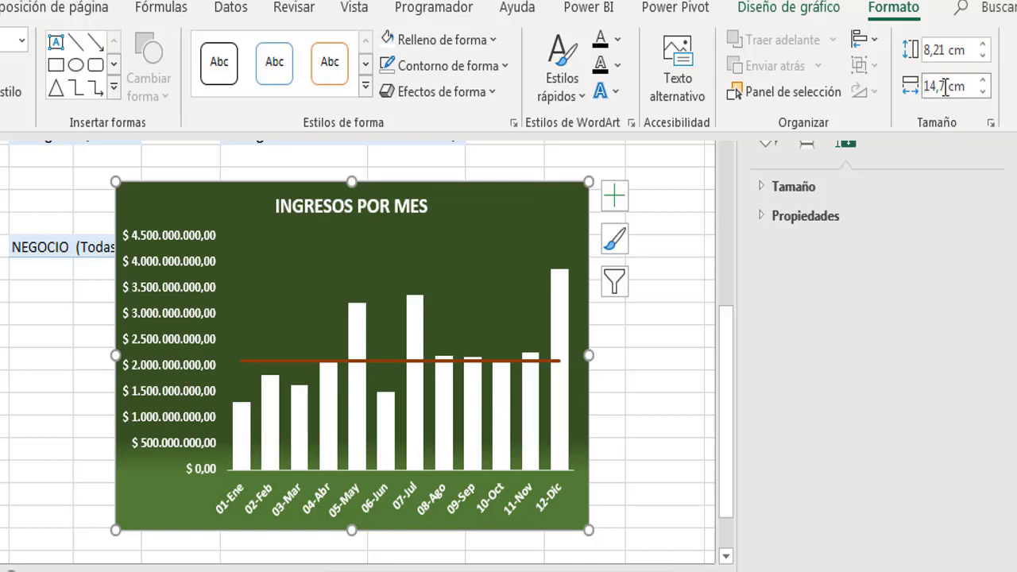
Apply the 14,7 cm width and move the INGRESOS POR MES chart onto the Informe sheet.
type("2")
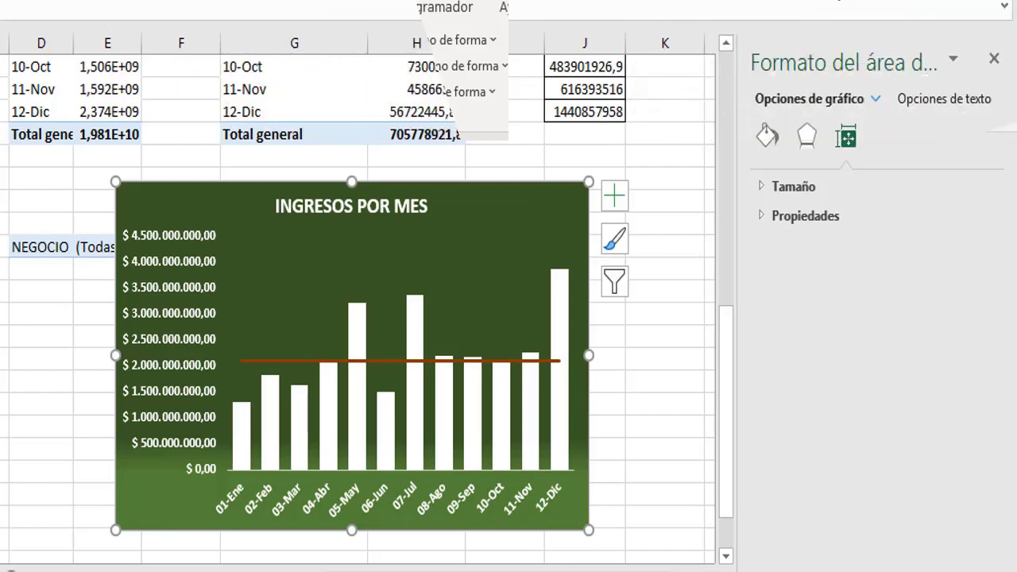
key("Return")
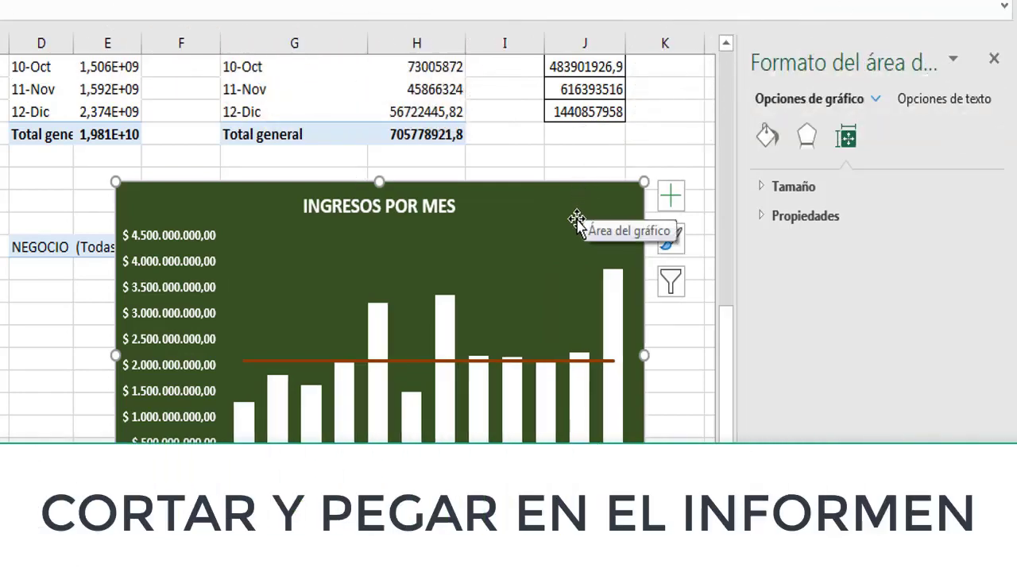
key("ctrl+x")
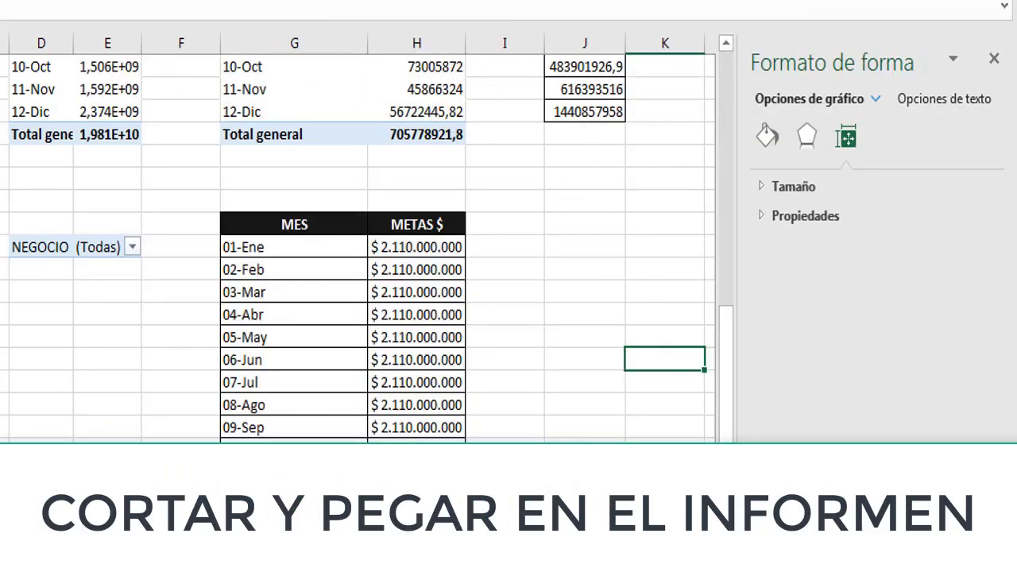
key("ctrl+Page_Down")
key("ctrl+v")
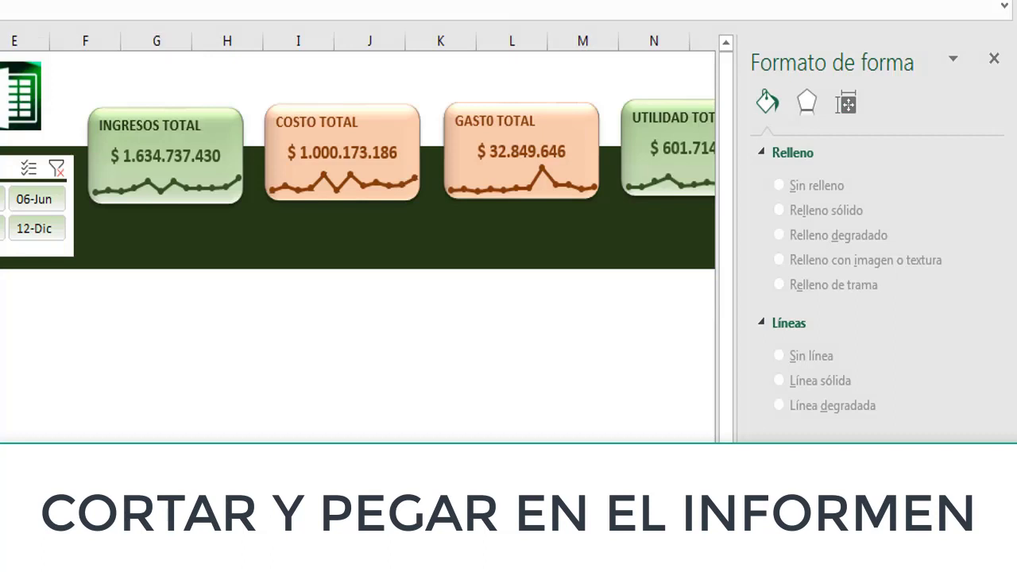
left_click(997, 62)
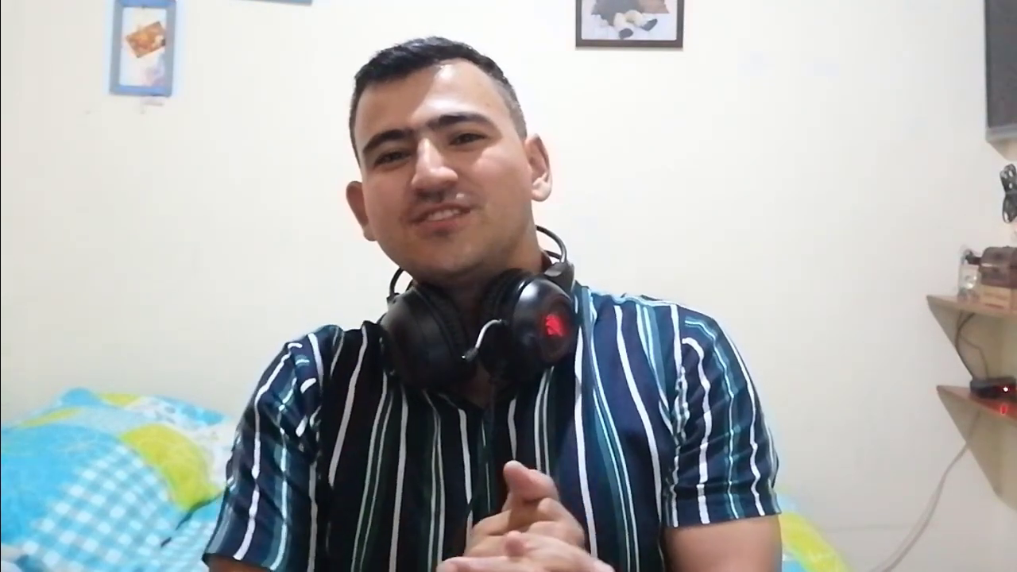